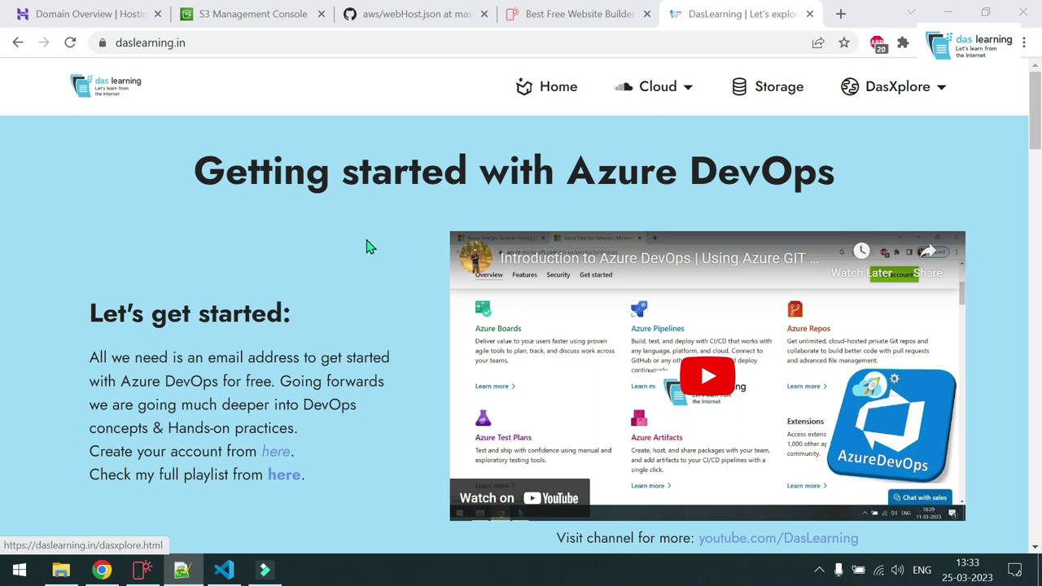
Look over the daslearning.in homepage, and bring up the Hostinger domain overview of daslearning.tech.
mouse_move(686, 97)
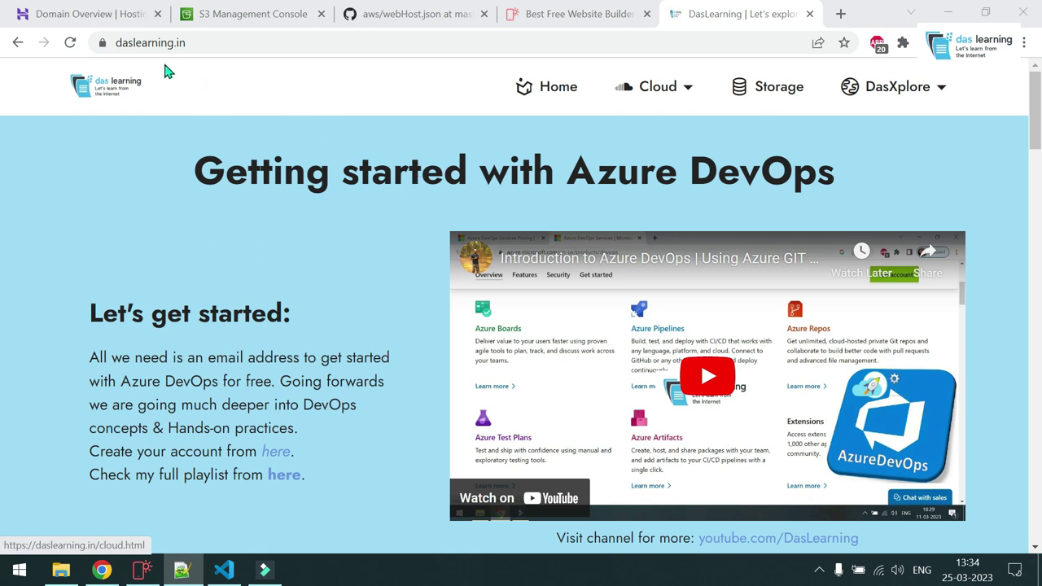
left_click(187, 43)
left_click(218, 154)
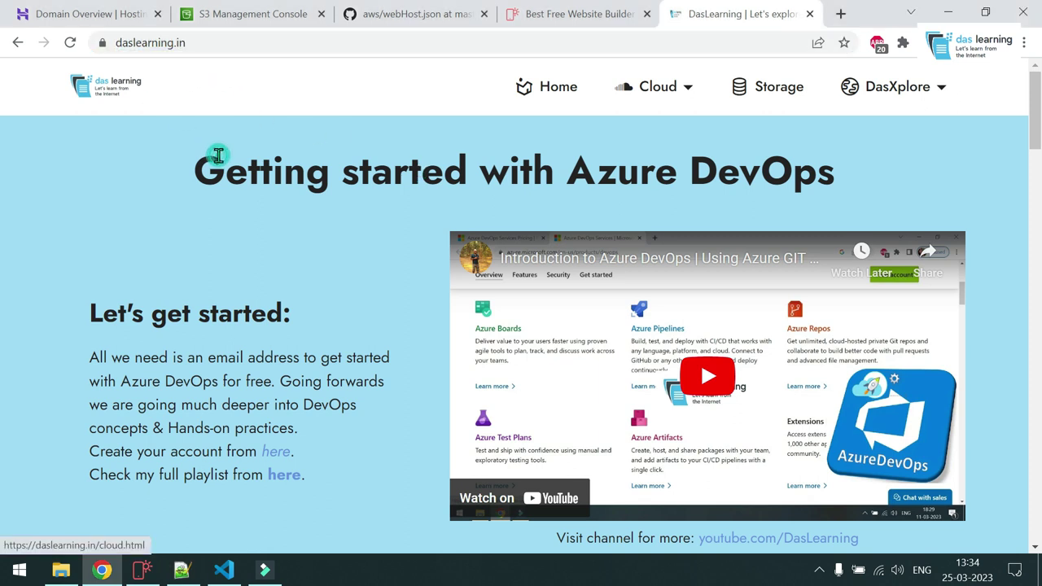
left_click(118, 15)
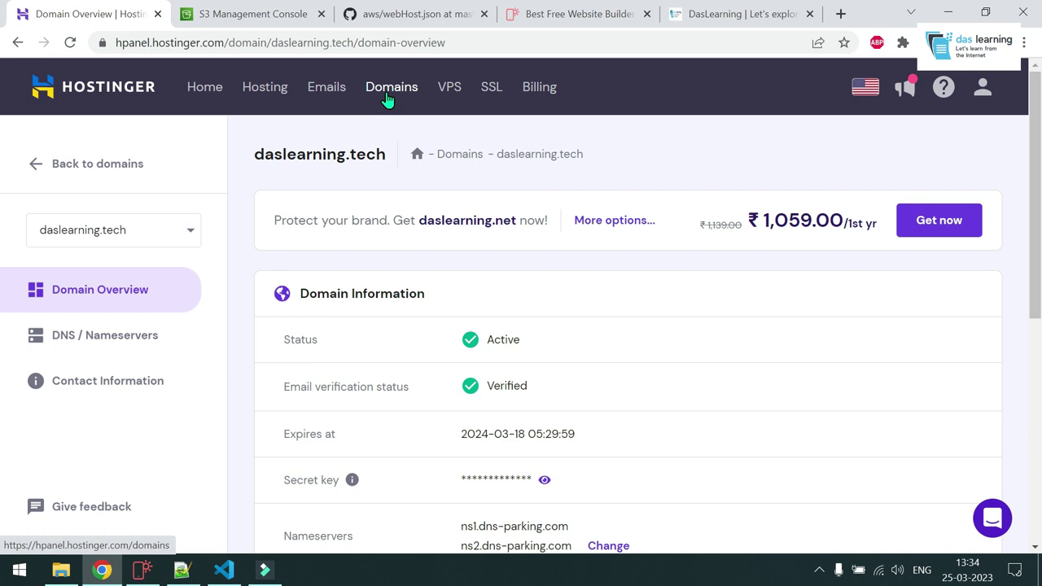
Search GoDaddy India for the domain daslearning.online and add the exact match to the cart, proceeding to its registration options.
left_click(841, 14)
type("godaddy.com/en-in")
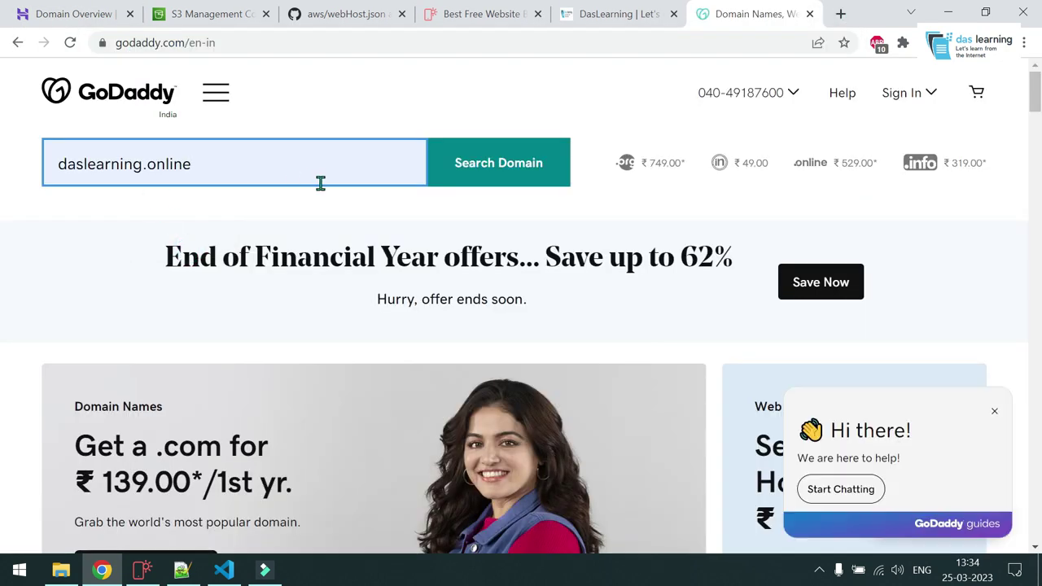
left_click(476, 180)
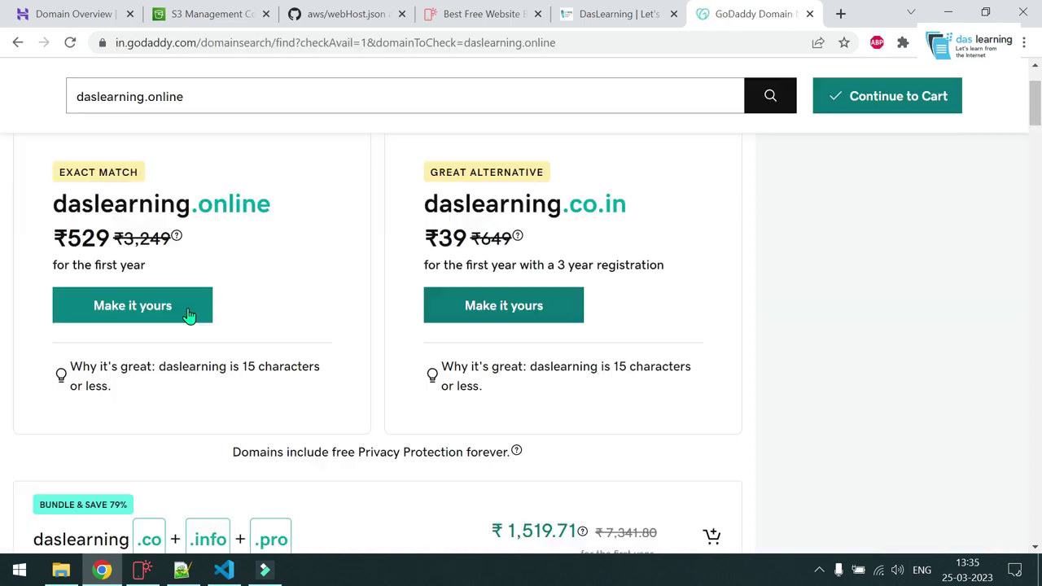
left_click(138, 314)
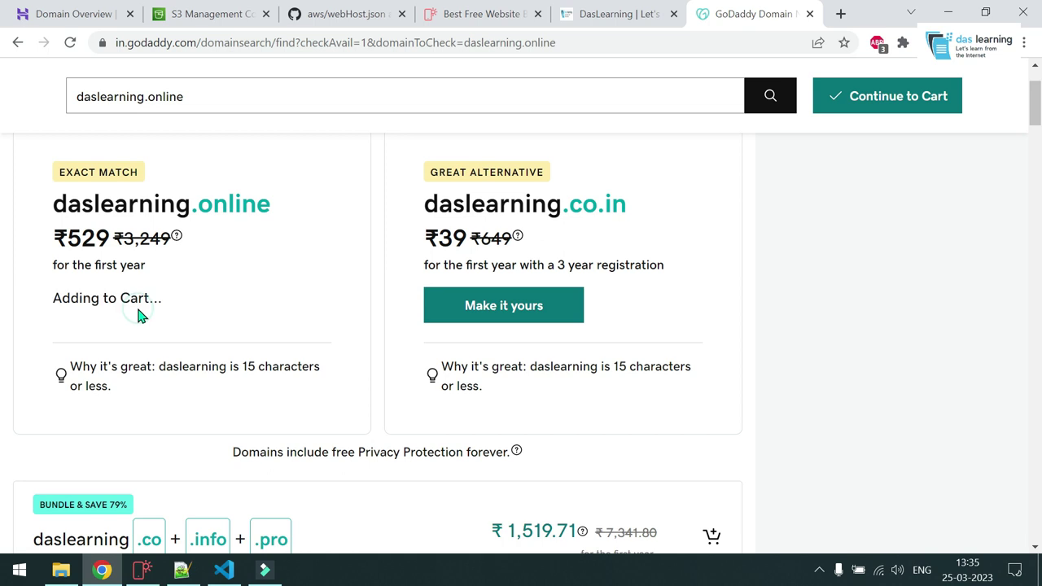
left_click(868, 157)
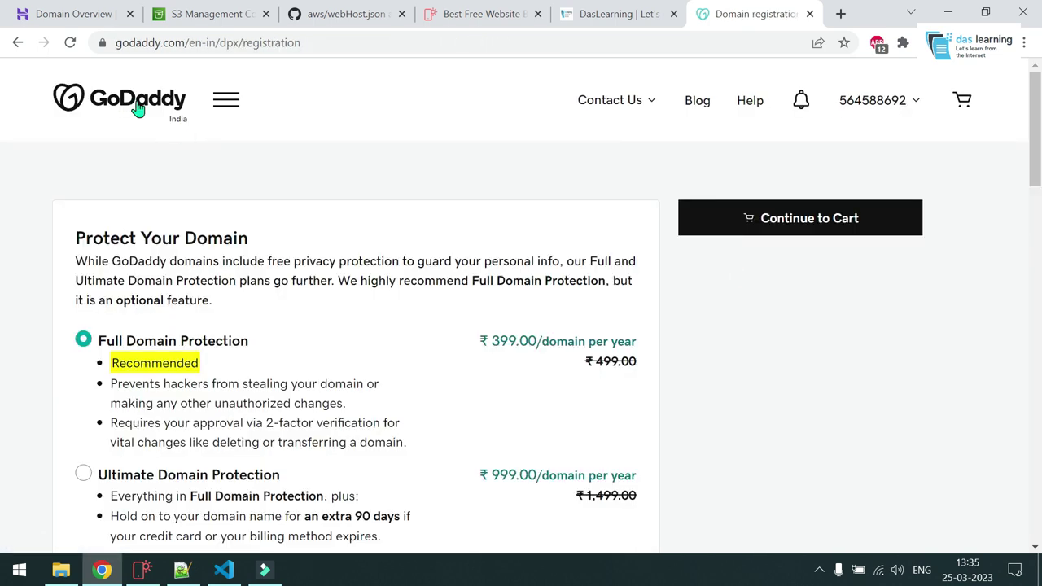
Check Hostinger's billing period options for buying daslearning.online, and dismiss the purchase dialog.
left_click(68, 14)
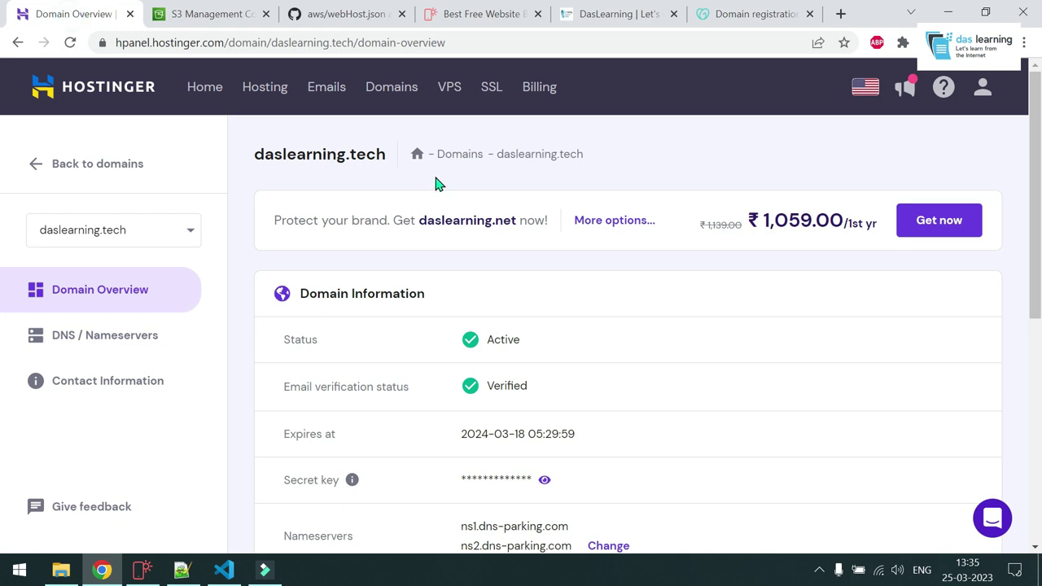
left_click(384, 91)
left_click(851, 340)
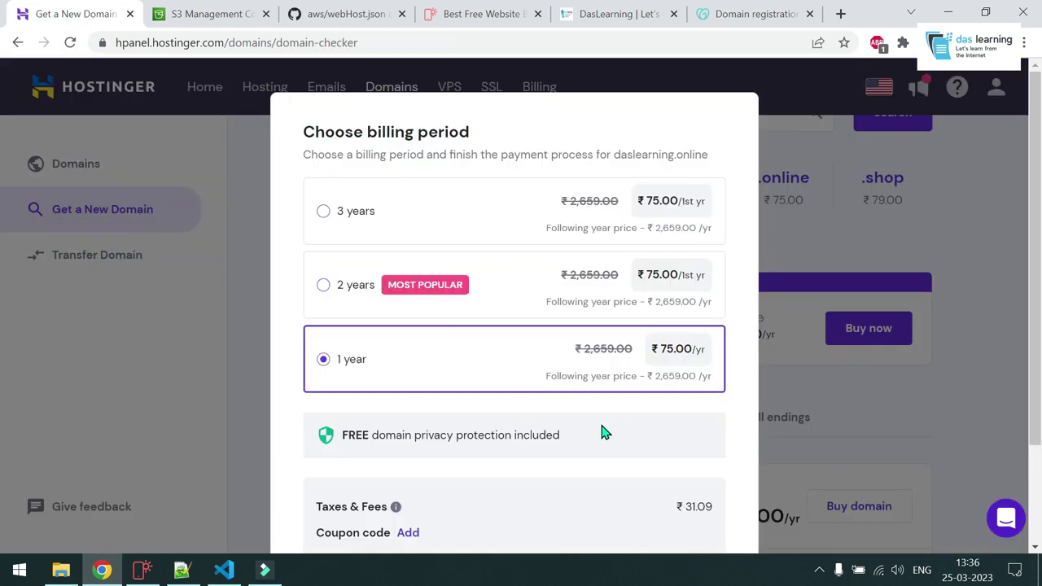
scroll(602, 432, "down", 2)
scroll(603, 432, "up", 2)
scroll(567, 435, "down", 2)
key("Escape")
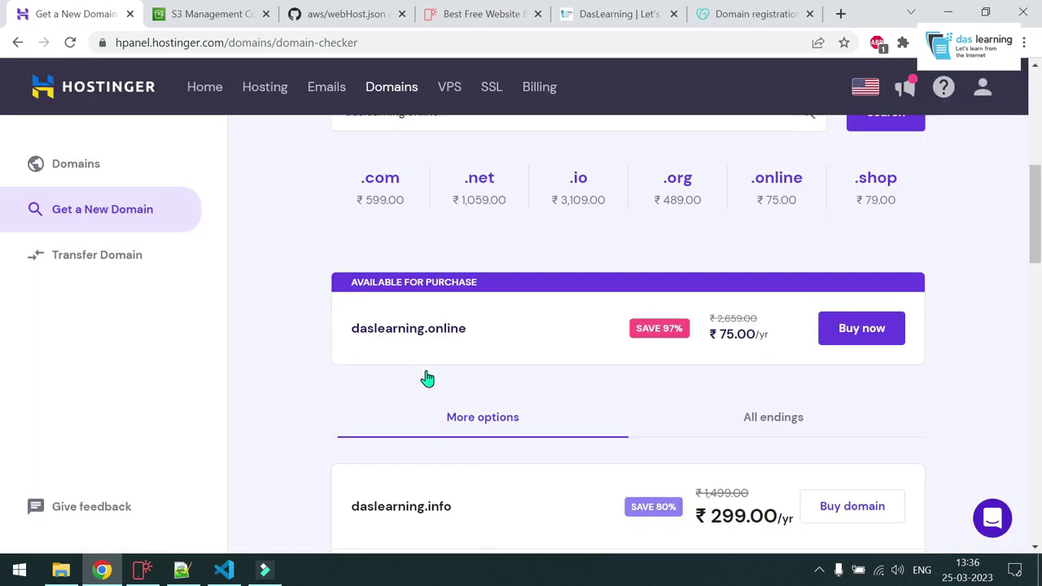
Open the domain overview of daslearning.tech from Hostinger's list of owned domains.
left_click(380, 88)
scroll(358, 333, "down", 2)
left_click(318, 367)
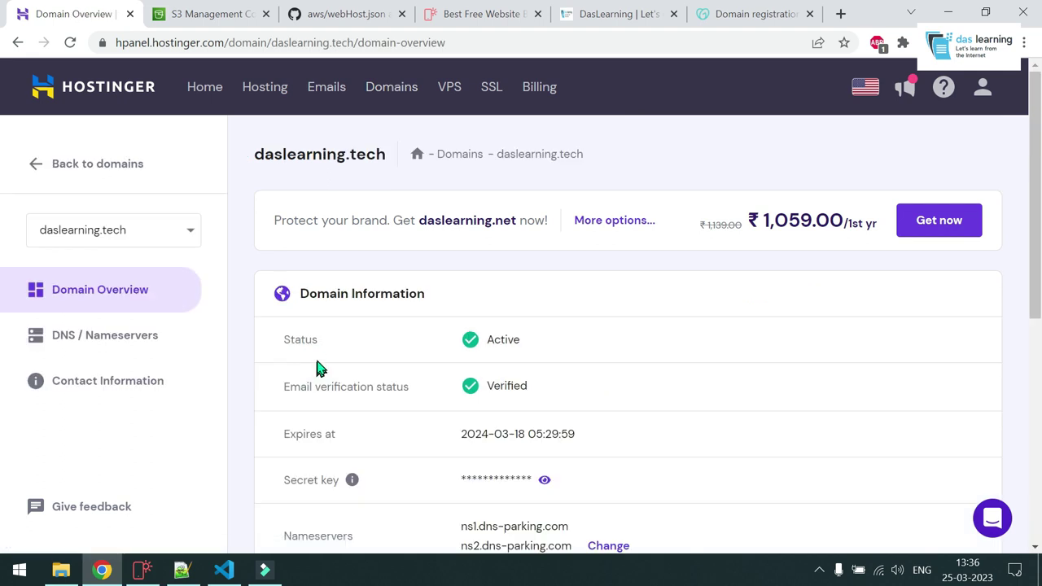
Visit daslearning.tech in a new browser tab to examine what the domain currently serves.
left_click(841, 14)
type("das")
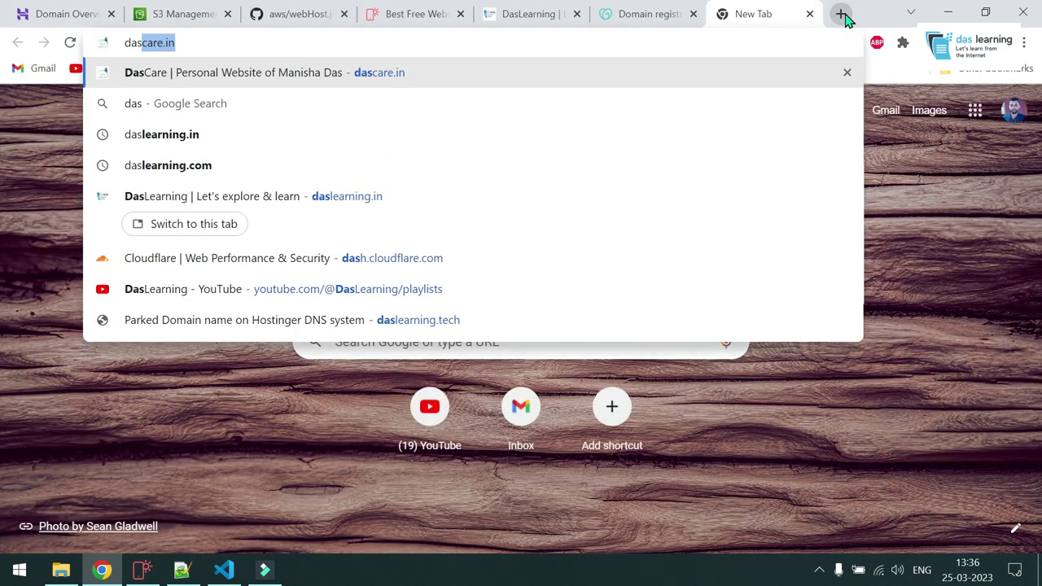
left_click(291, 320)
left_click_drag(66, 238, 477, 281)
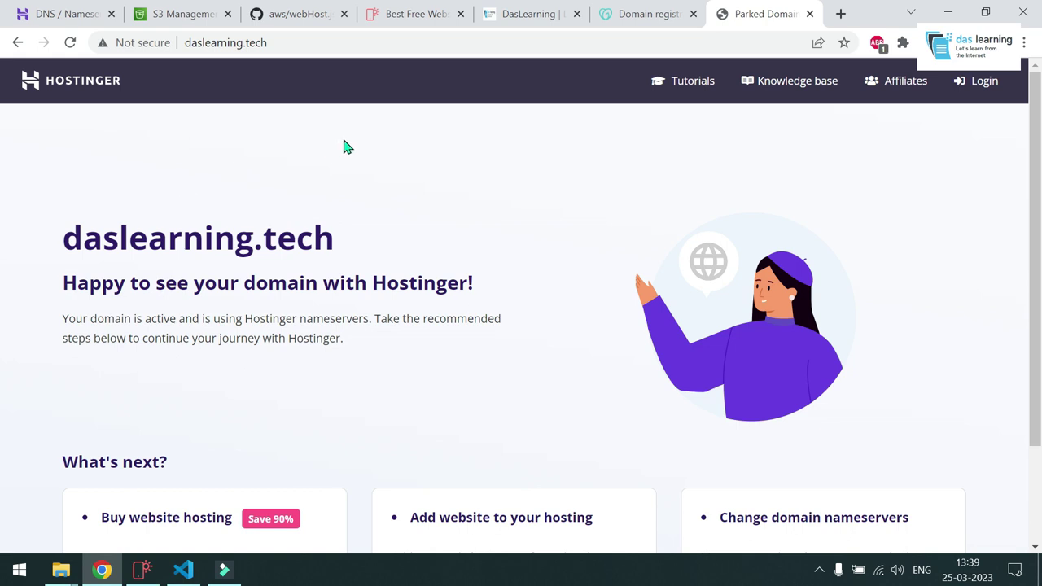
View the Mobirise website, and switch to the Mobirise app to bring up its list of sites.
left_click(405, 26)
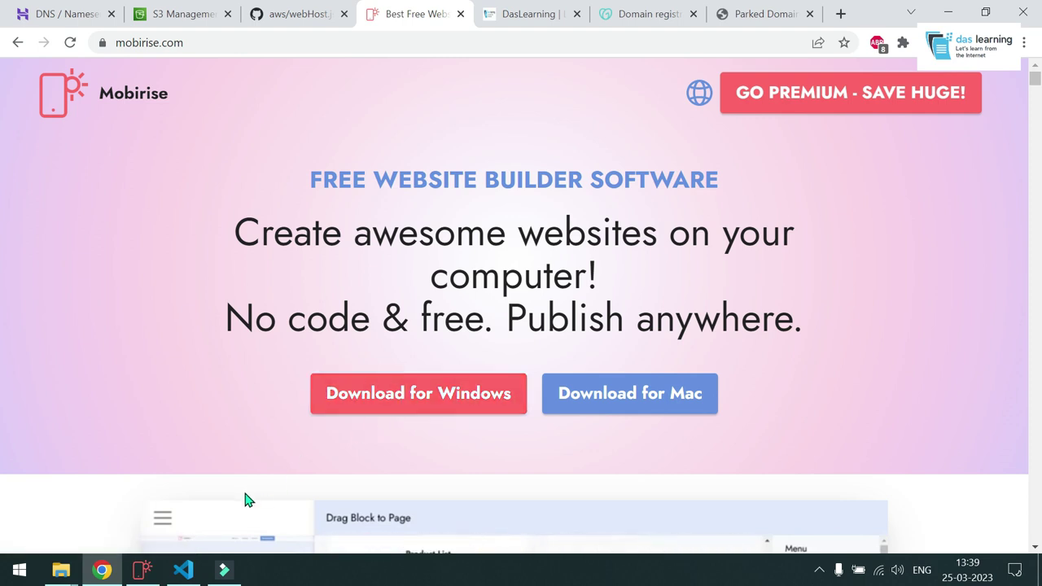
left_click(150, 576)
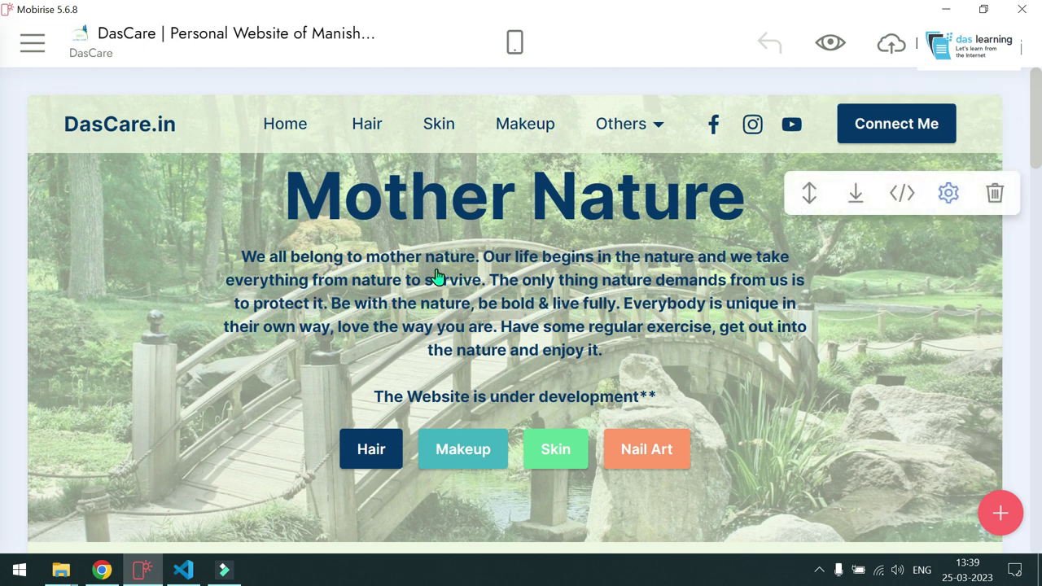
left_click(33, 43)
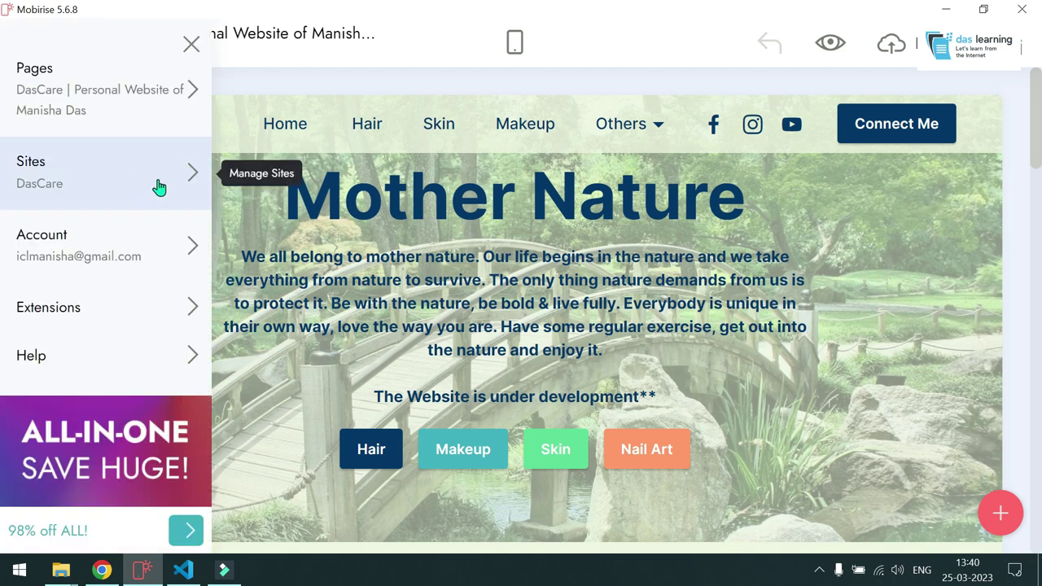
left_click(168, 190)
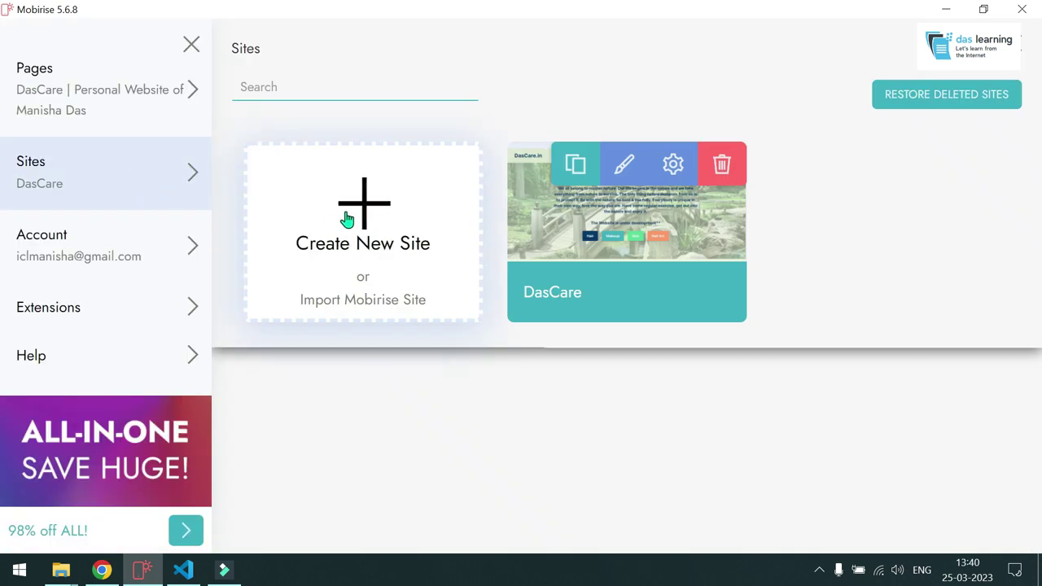
Create a new site from the Photo page template, keeping the default site name.
left_click(368, 216)
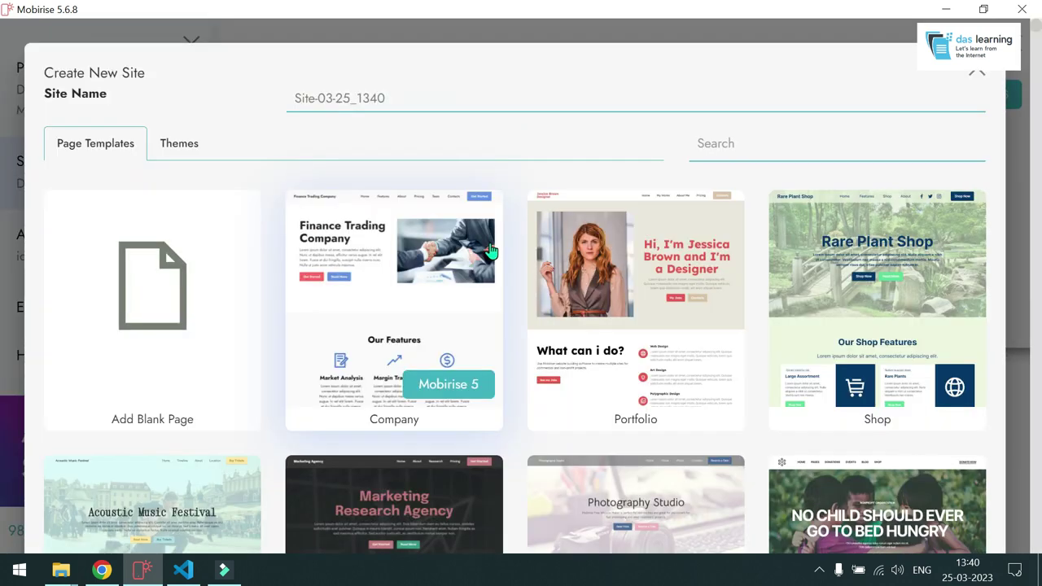
scroll(491, 250, "down", 2)
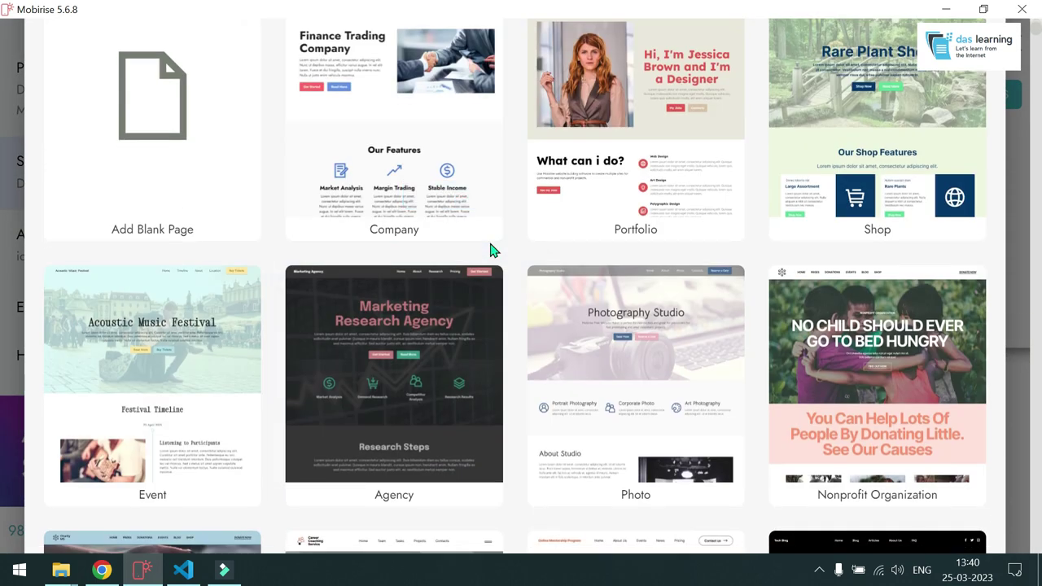
scroll(470, 240, "up", 2)
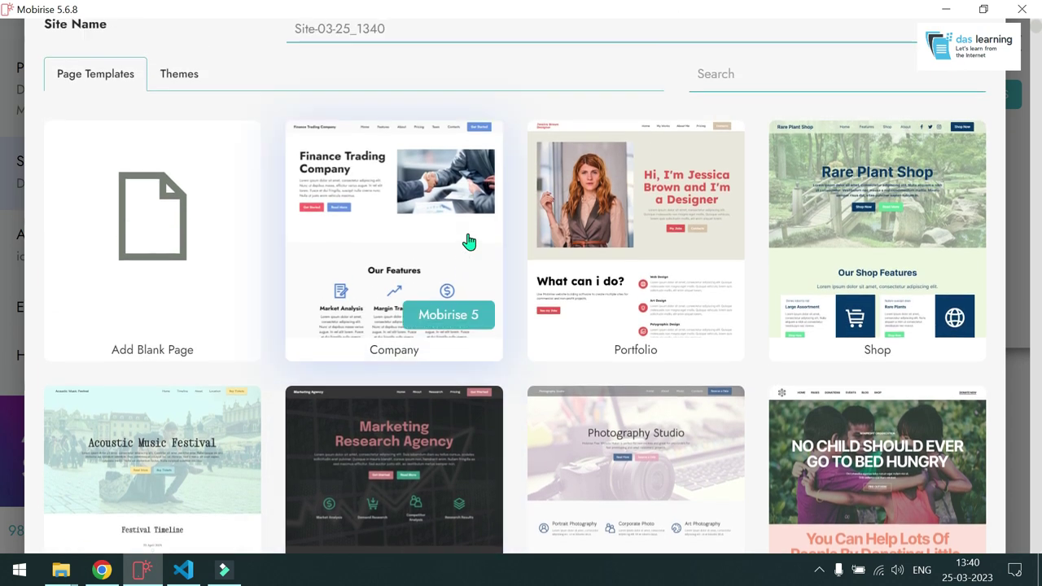
scroll(581, 302, "down", 2)
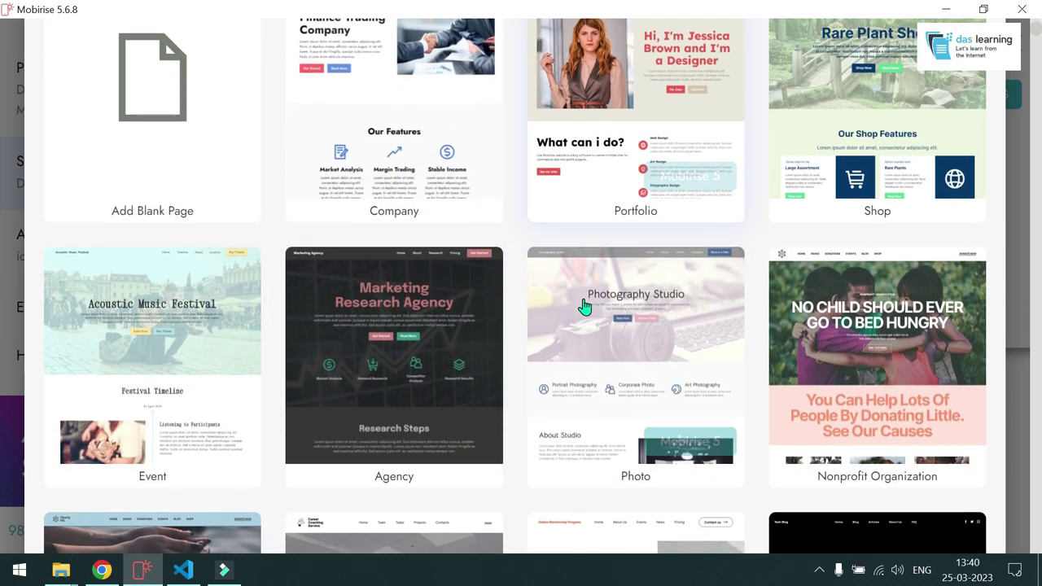
scroll(630, 331, "up", 2)
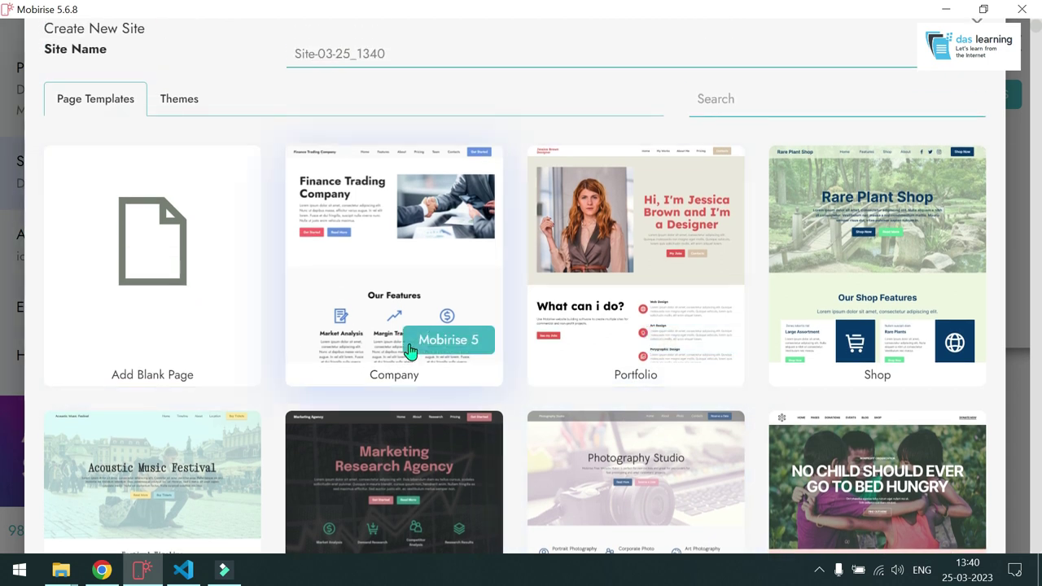
scroll(580, 326, "down", 4)
scroll(580, 326, "up", 1)
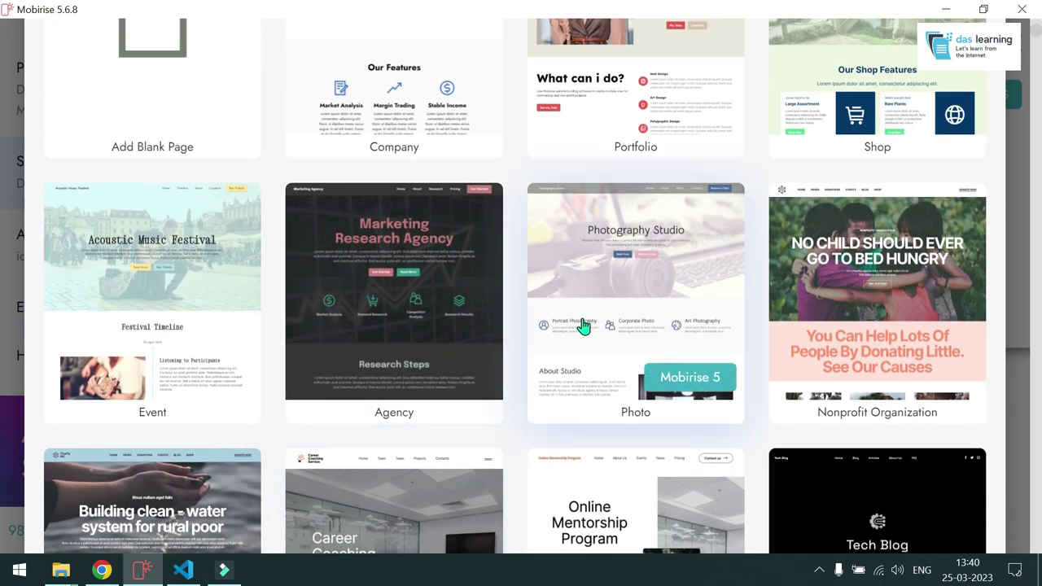
left_click(615, 313)
left_click(720, 163)
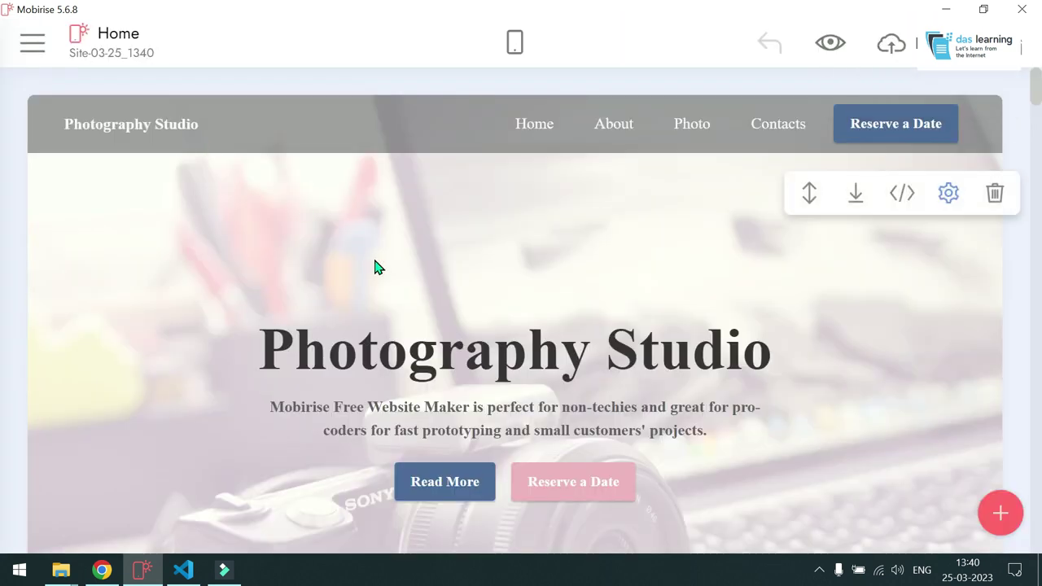
Change the brand name in the site's navigation bar to DasLearning.tech and remove the Photo and Contacts menu items.
left_click(177, 129)
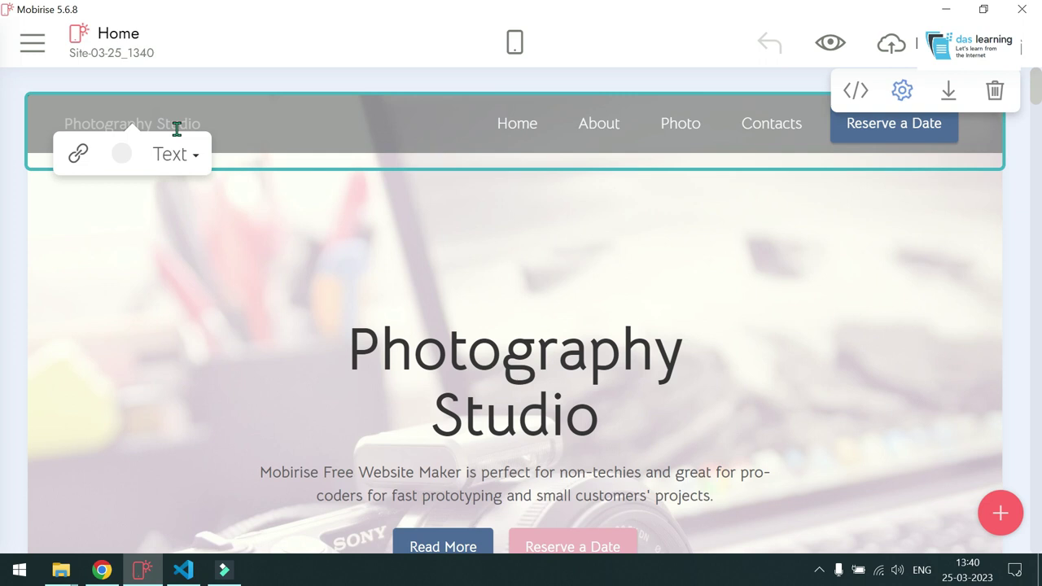
key("ctrl+a")
type("DasLearning.tech")
left_click(237, 136)
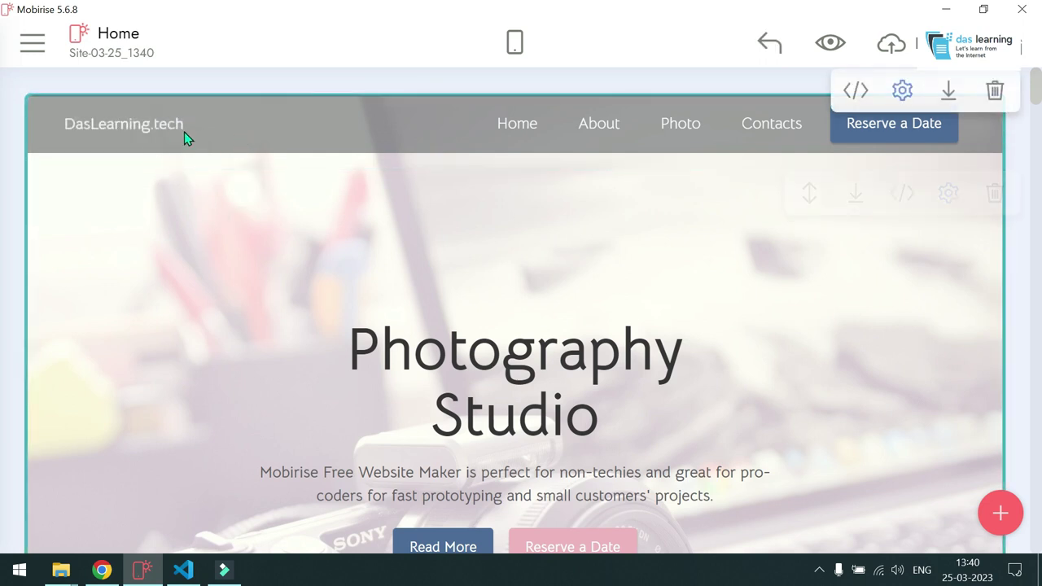
left_click(682, 129)
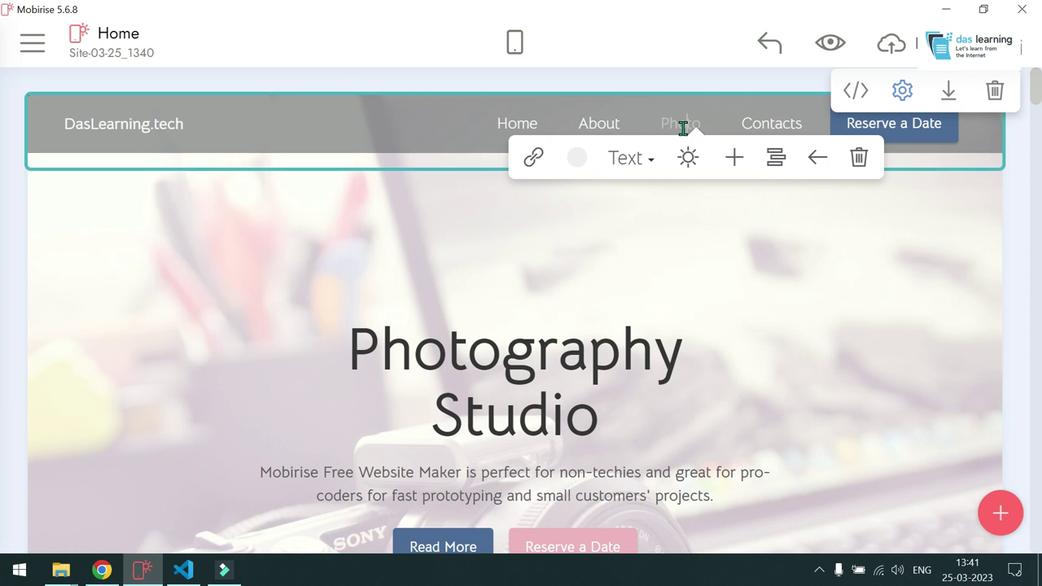
left_click(849, 162)
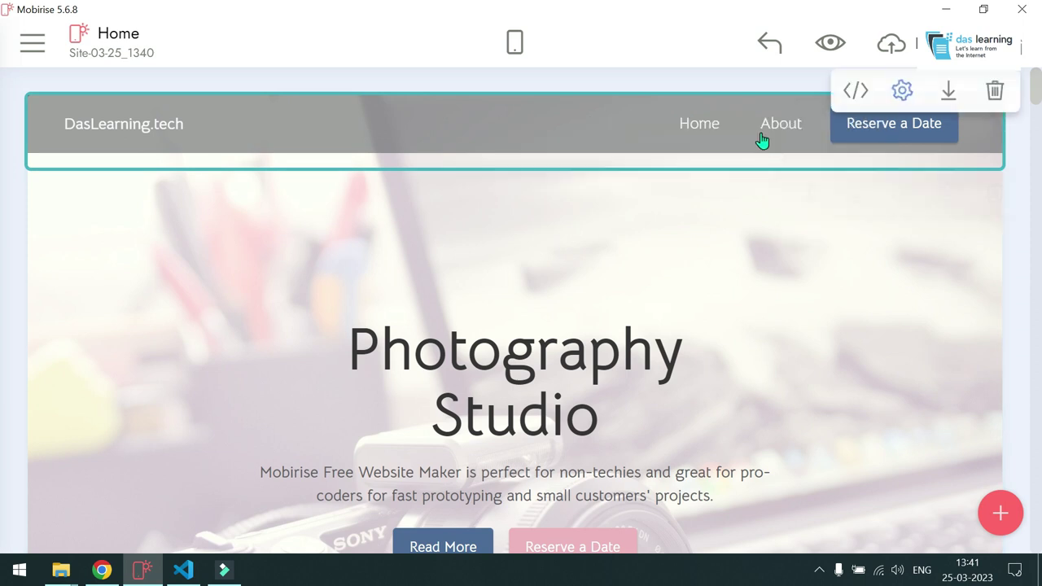
Link the Home item of the navigation bar to the site's Home page.
left_click(702, 129)
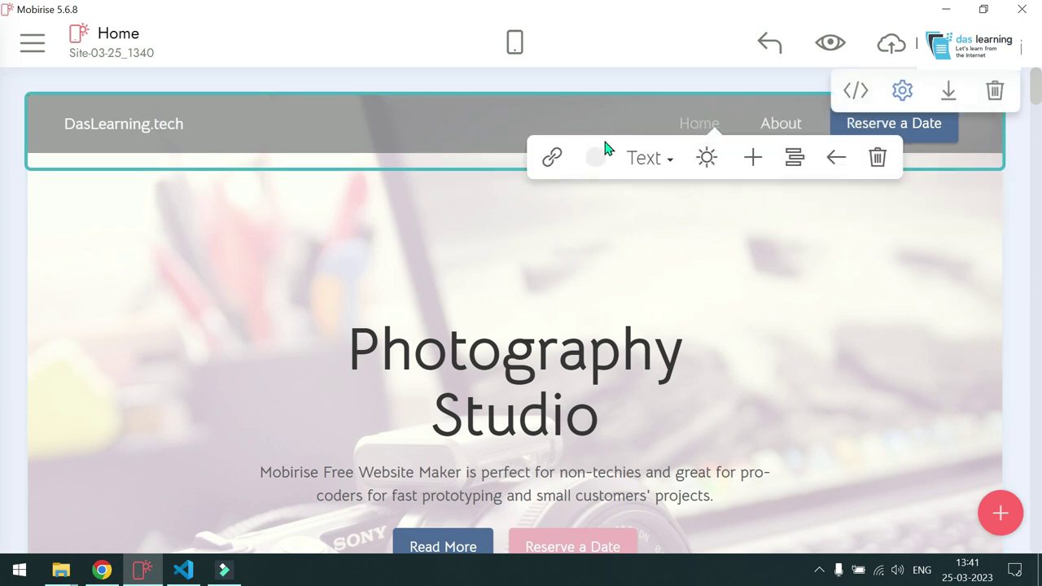
left_click(552, 158)
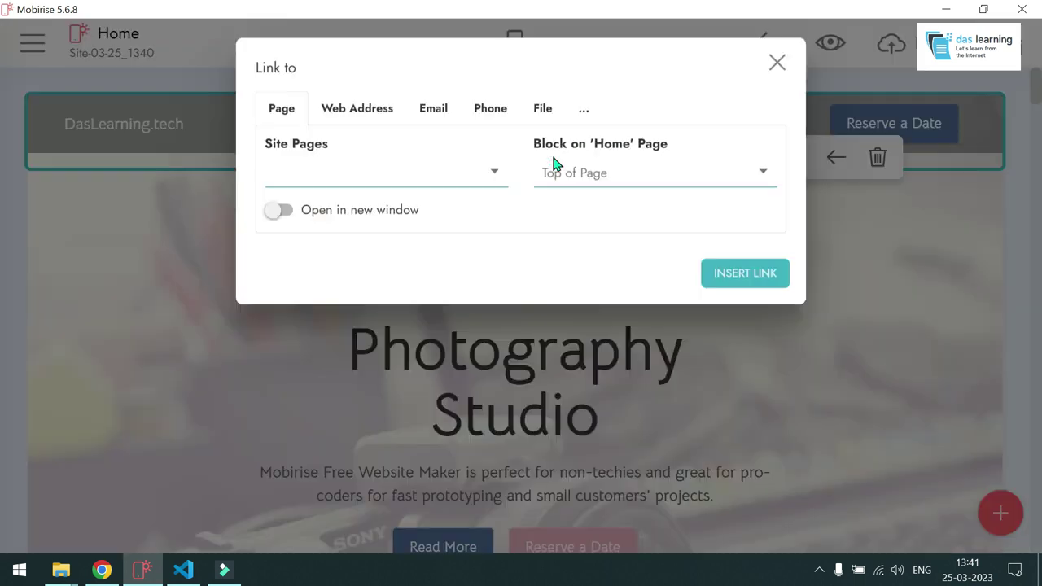
left_click(487, 179)
left_click(458, 214)
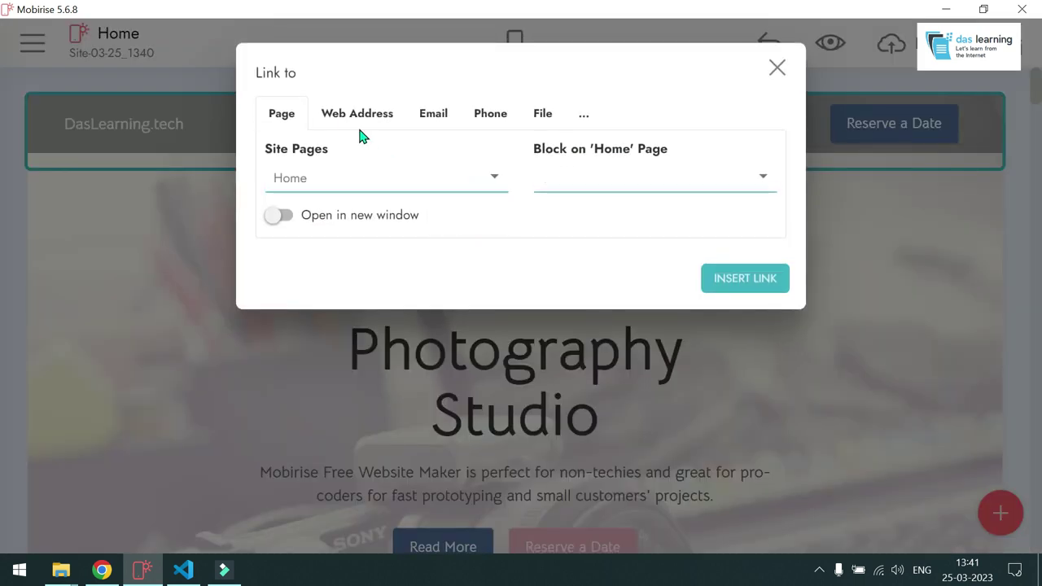
left_click(350, 120)
left_click(282, 126)
left_click(719, 274)
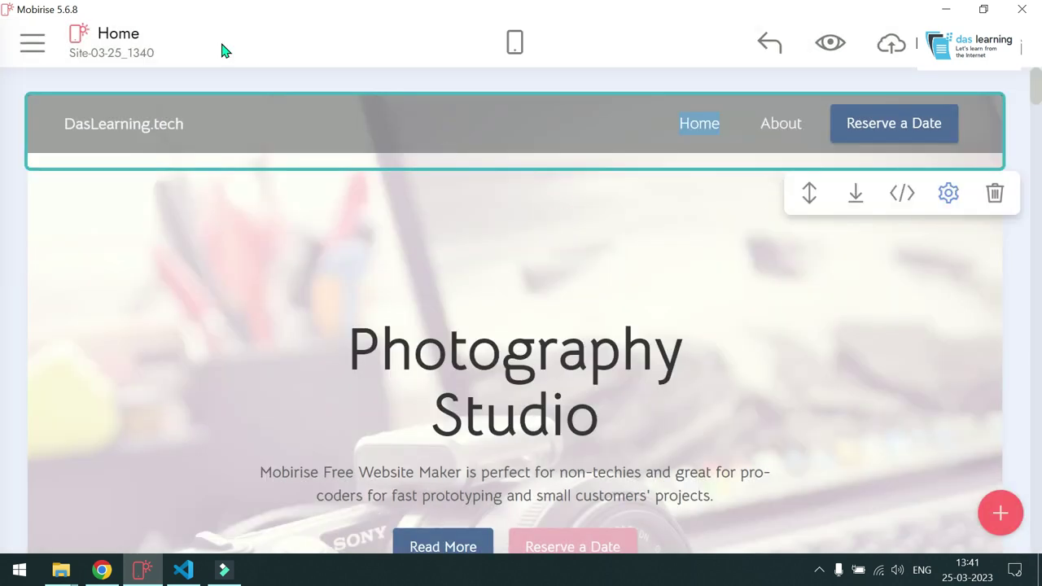
Clone the Home page as a new page named About.
left_click(37, 44)
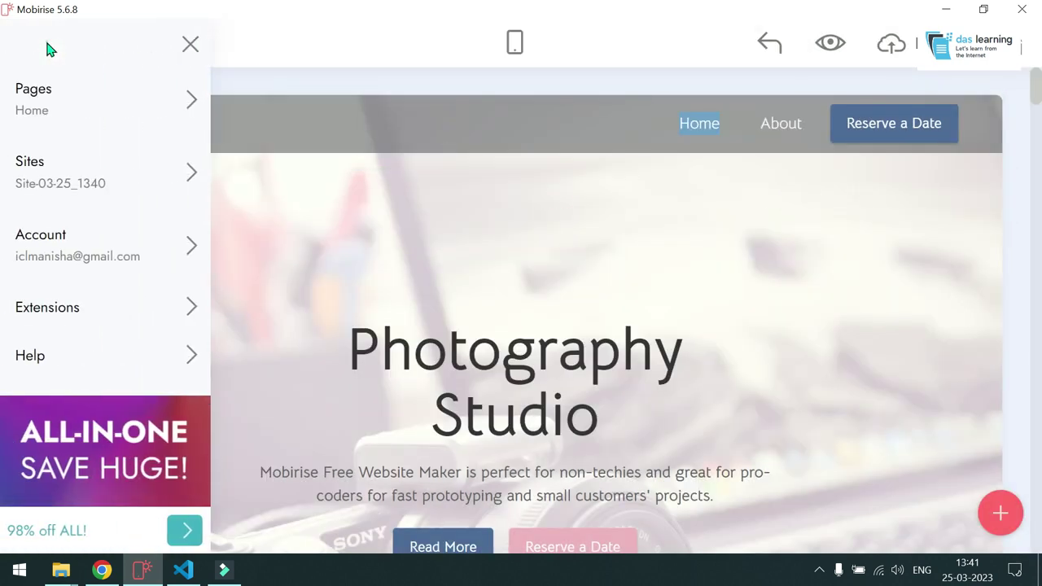
left_click(116, 104)
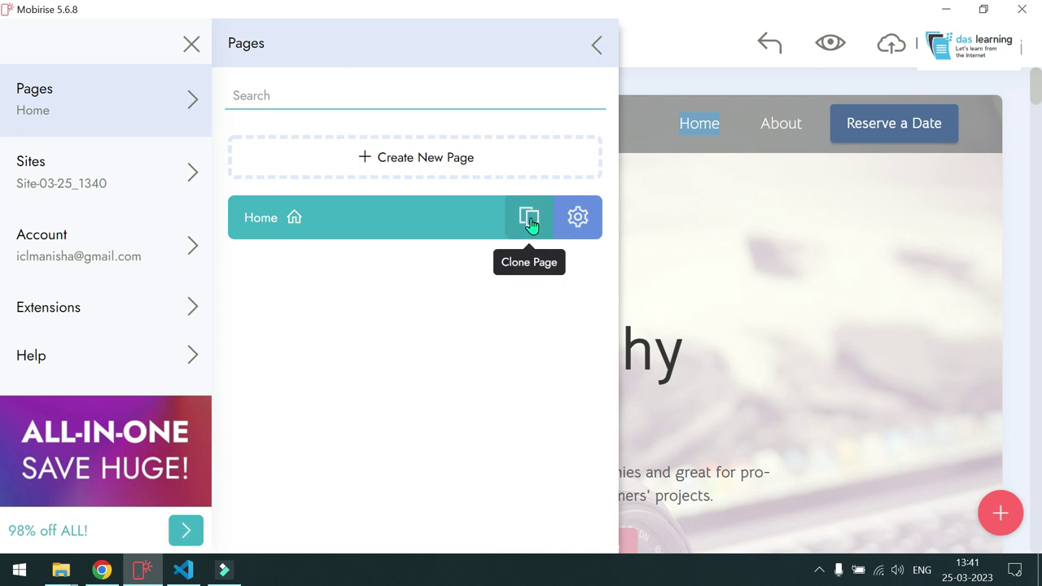
left_click(530, 221)
type("About")
key("Return")
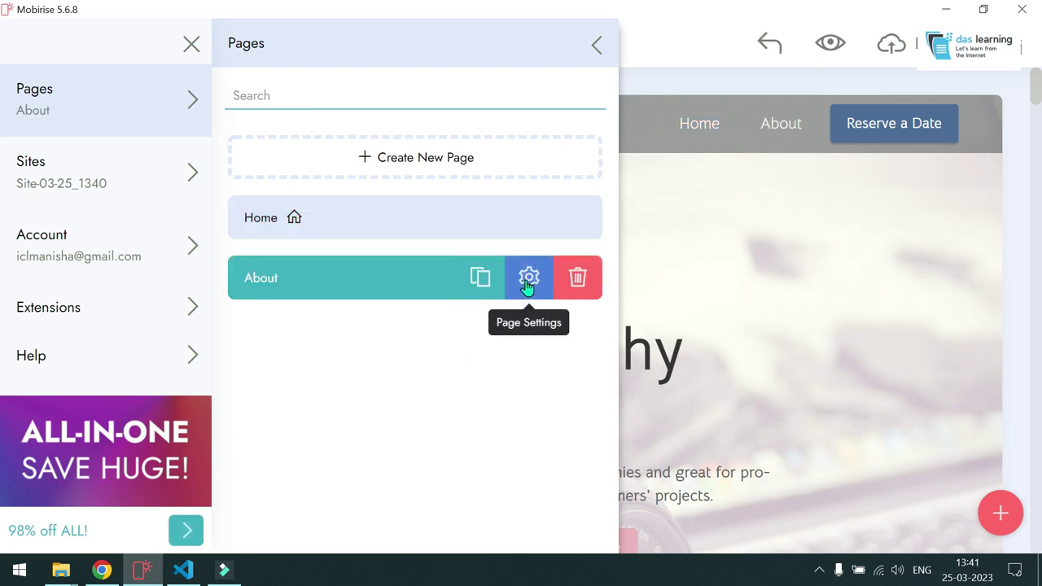
Link the About item of the navigation bar to the site's About page.
mouse_move(822, 172)
left_click(781, 123)
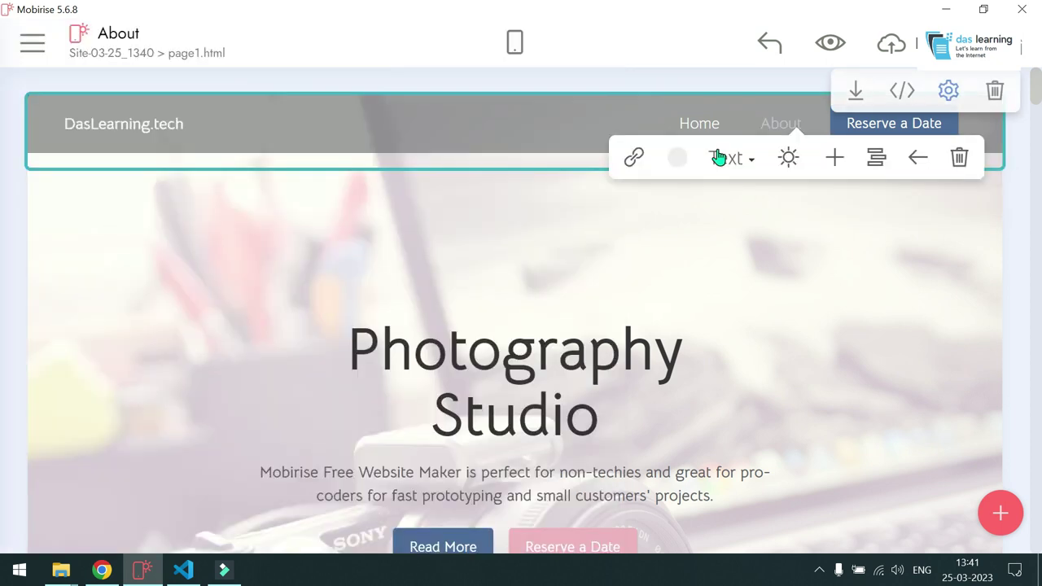
left_click(634, 160)
left_click(411, 179)
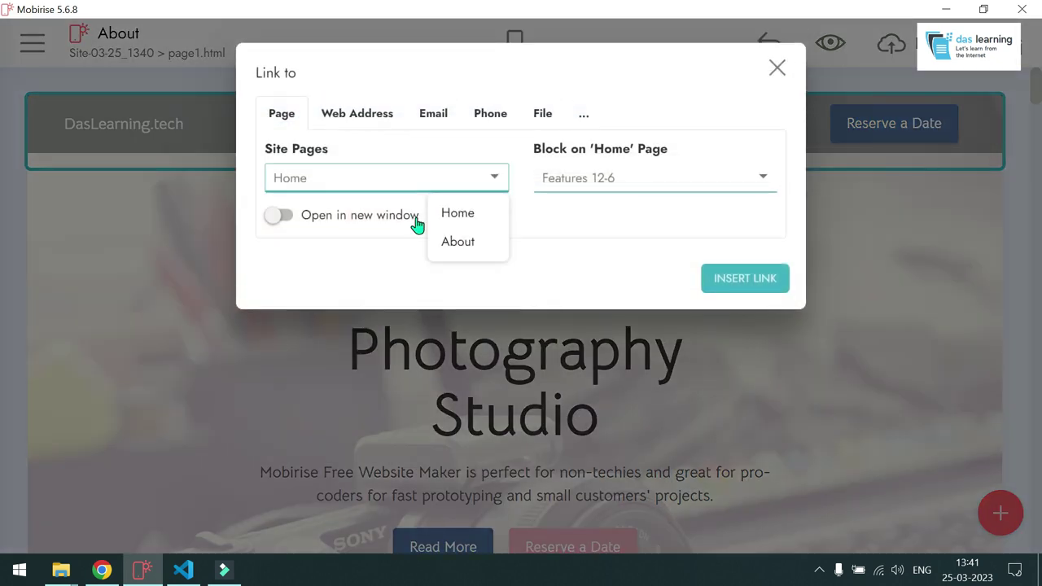
left_click(461, 246)
left_click(745, 278)
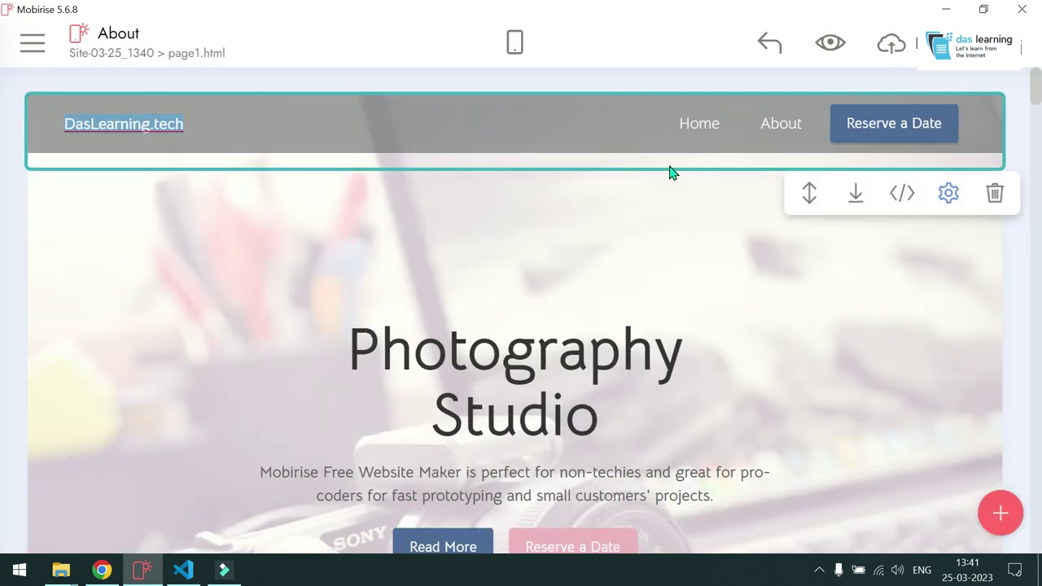
Change the label of the navigation bar's Reserve a Date button to Book.
left_click(885, 129)
left_click_drag(942, 123, 855, 126)
type("Book")
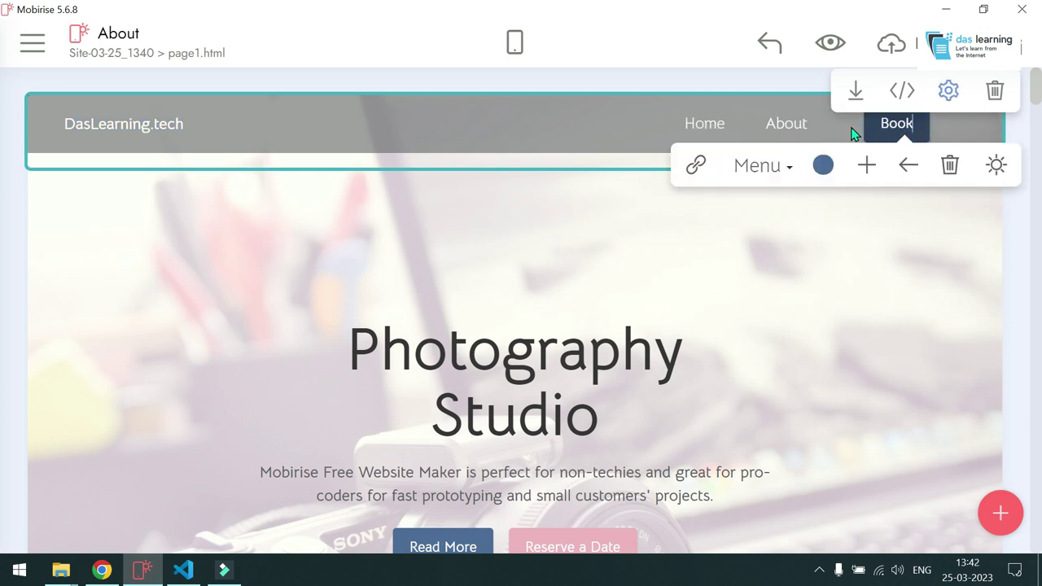
Replace the Photography Studio heading on the About page with About Me.
scroll(602, 304, "down", 1)
triple_click(602, 305)
key("BackSpace")
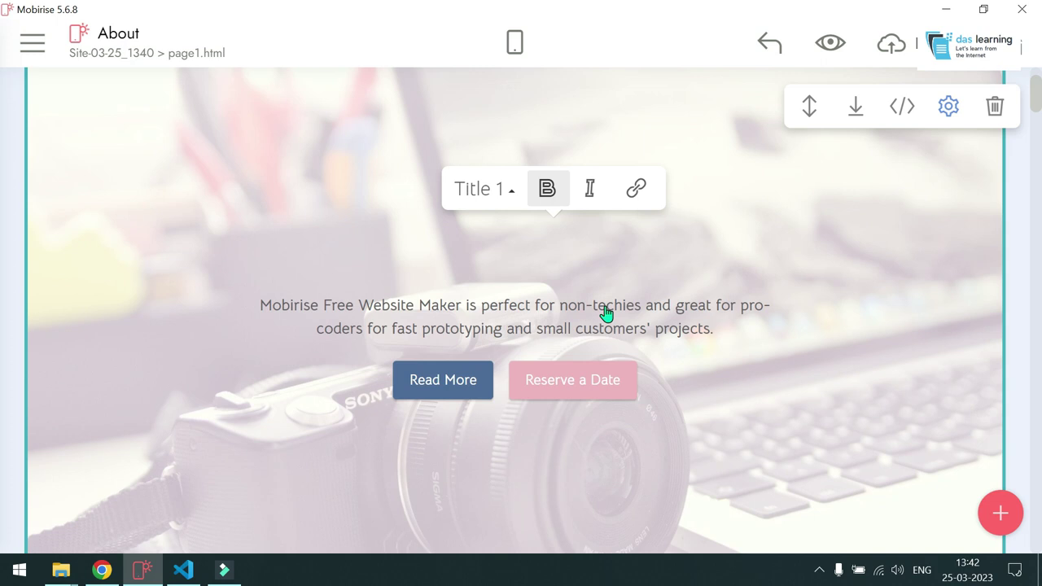
type("About Me")
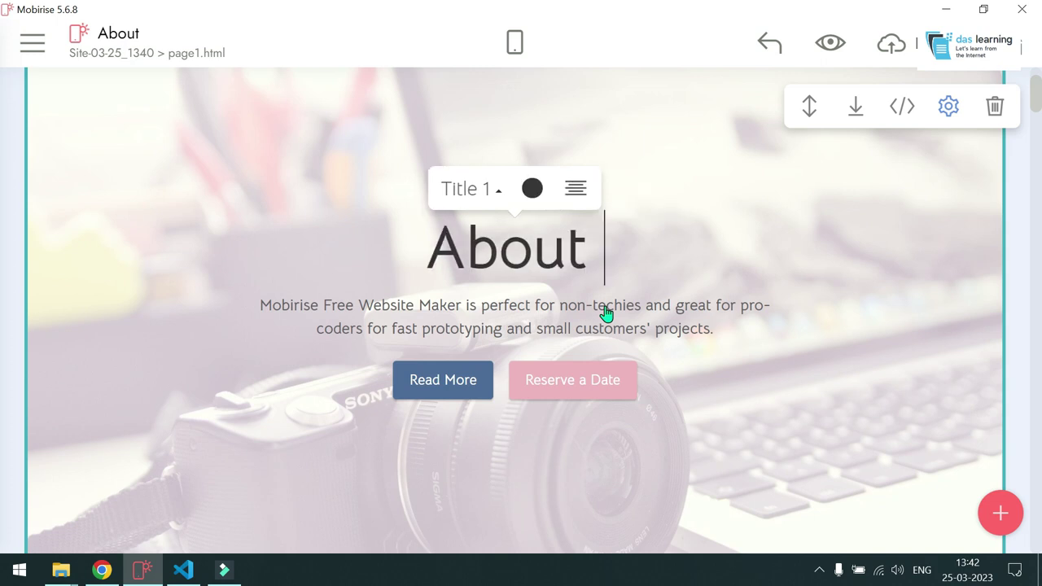
Replace the text under the About Me heading with a sentence giving the owner's full name and "I do not believe in God.".
triple_click(496, 308)
key("BackSpace")
type("My")
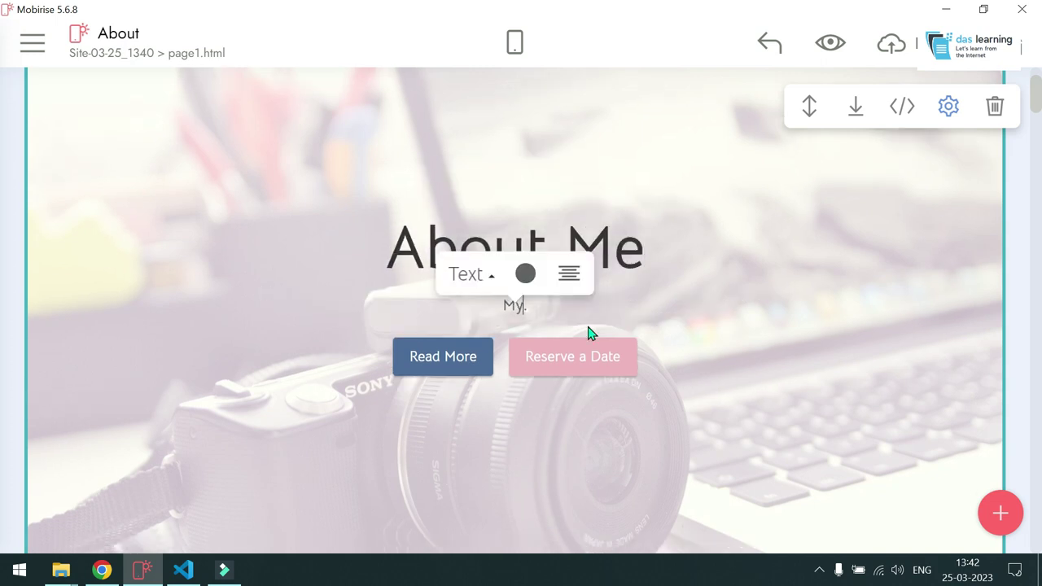
type(" name is Somnath Da")
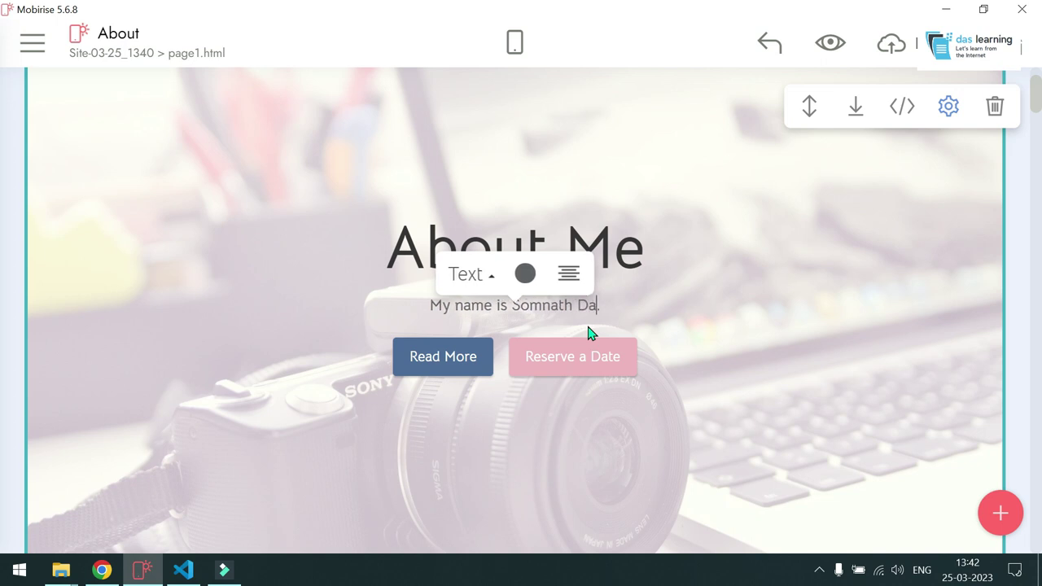
type("s & I do not believe in God.")
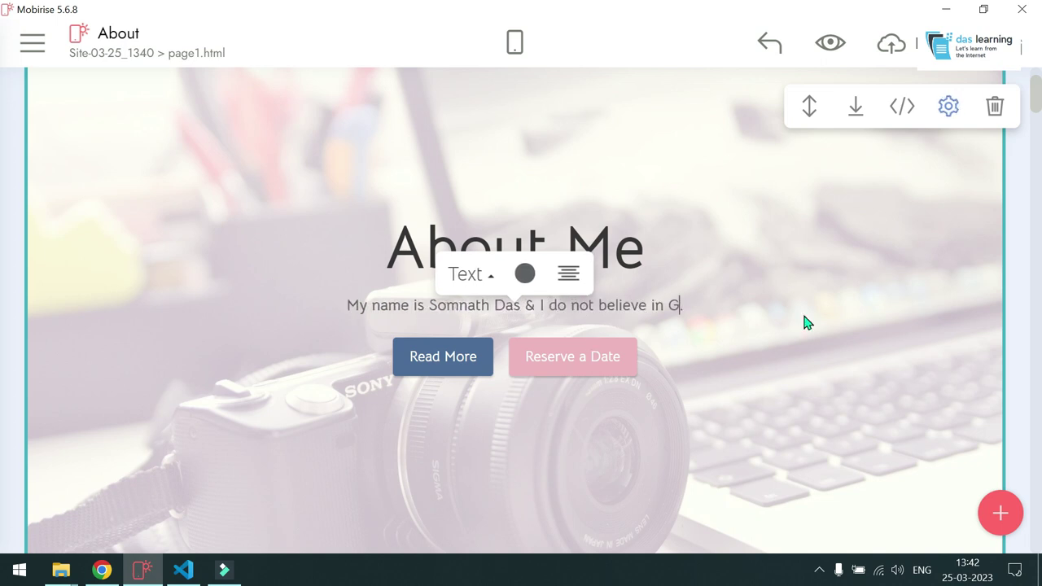
Set a link to a site page on the Read More button below the About Me text.
left_click(481, 365)
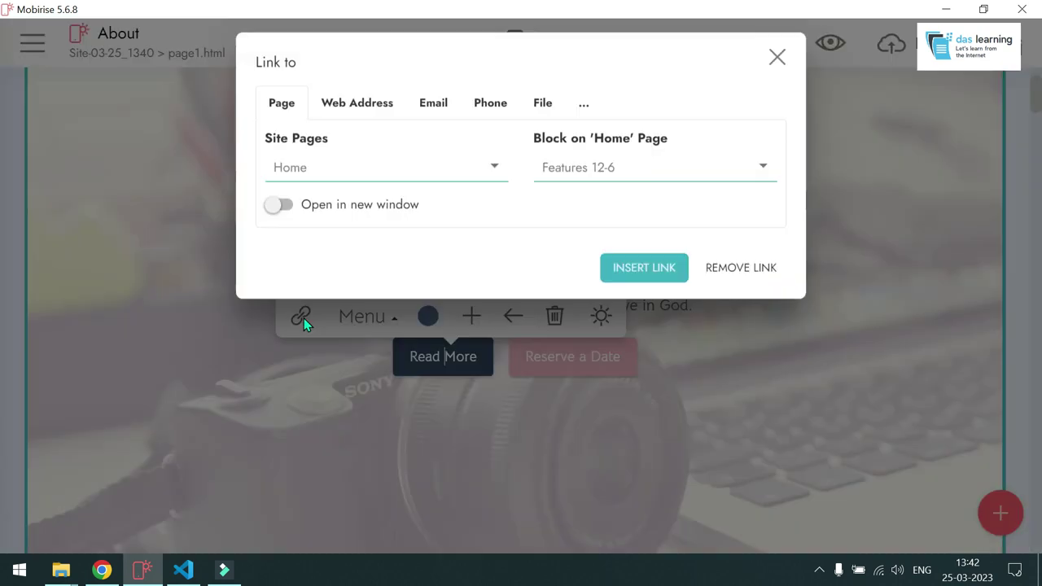
left_click(353, 180)
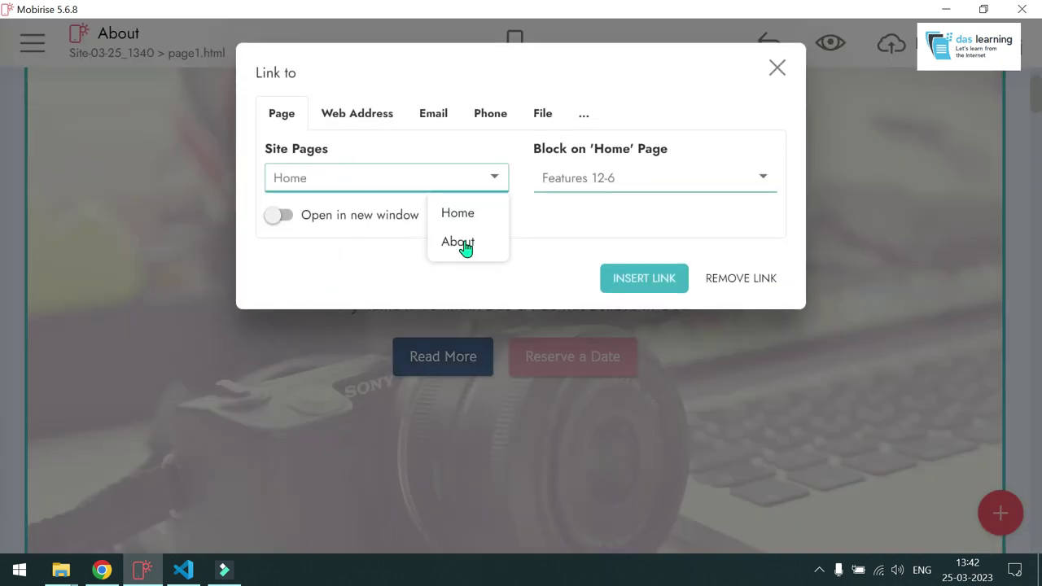
left_click(358, 117)
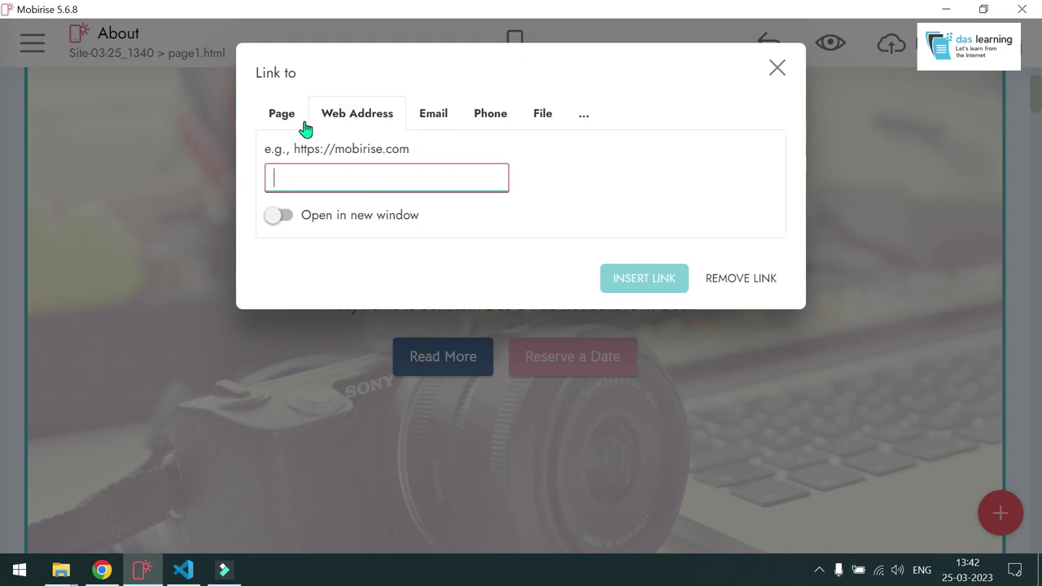
left_click(621, 277)
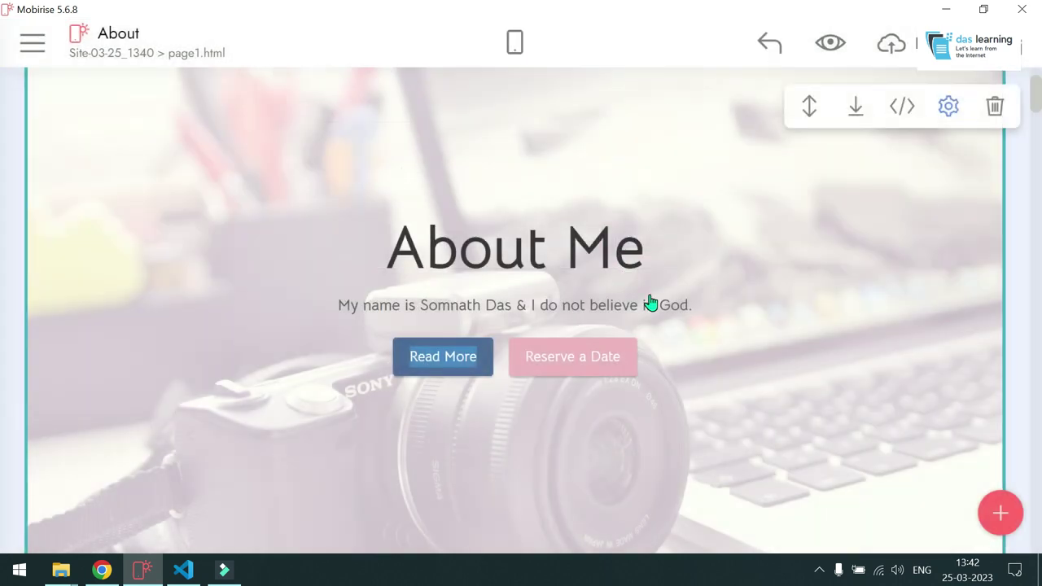
Delete the About page block with the Portrait Photography, Corporate Photo and Art Photography icon columns.
scroll(651, 303, "down", 7)
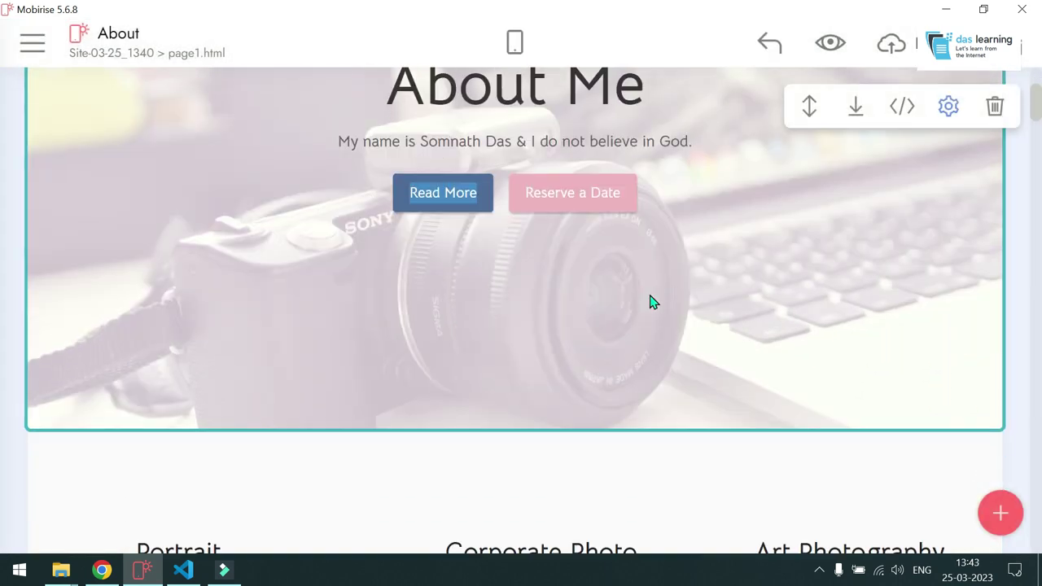
scroll(651, 303, "up", 3)
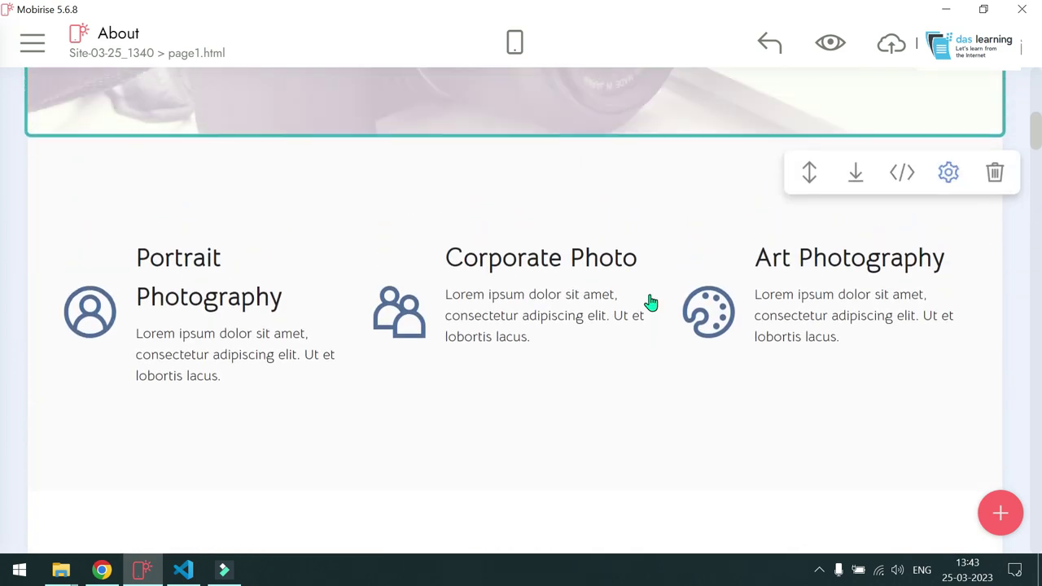
left_click(652, 301)
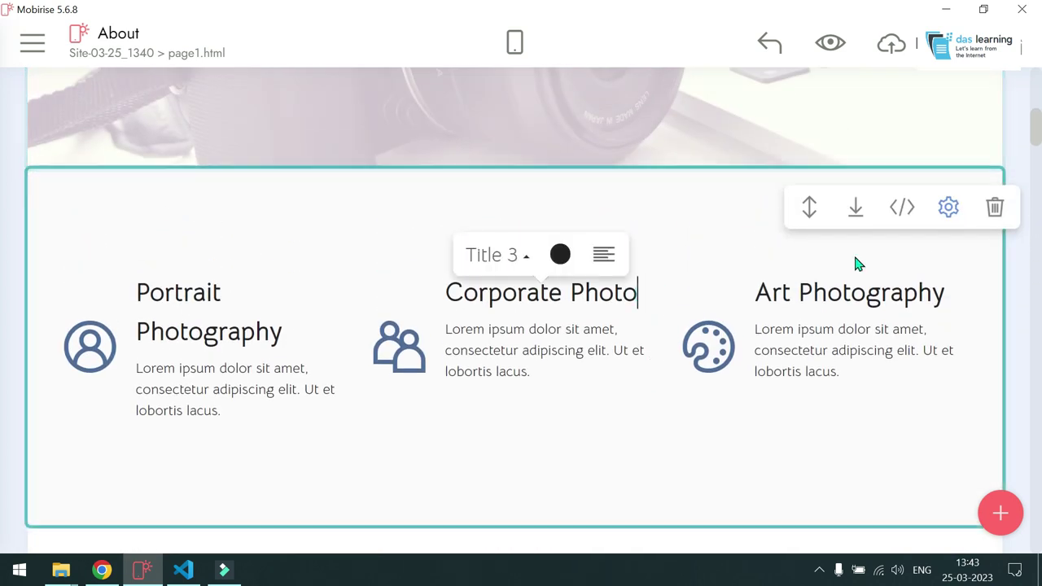
left_click(994, 208)
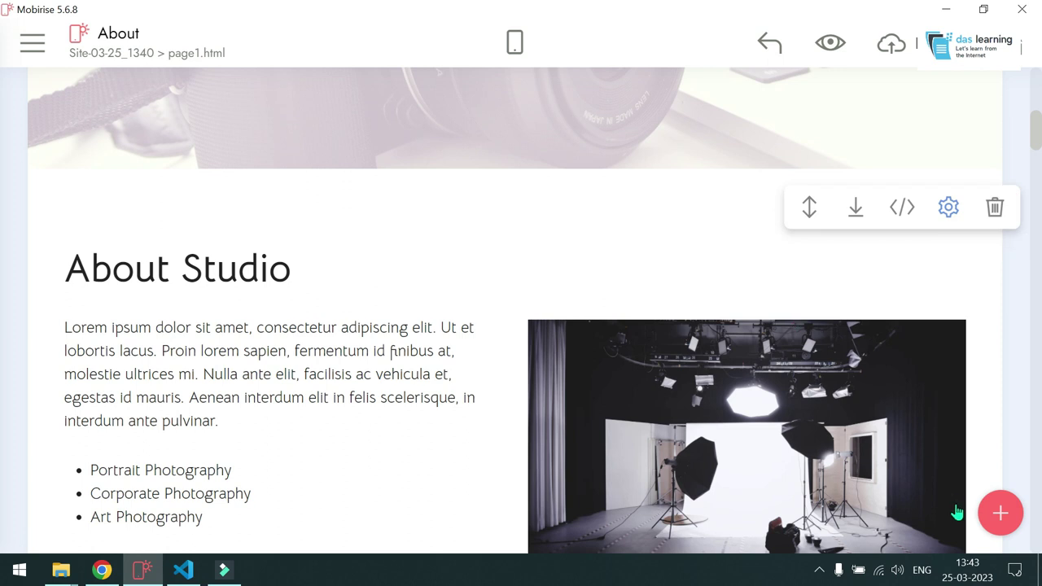
Add the View in Action video block below the About Studio section and check its video settings without changing them.
left_click(1002, 515)
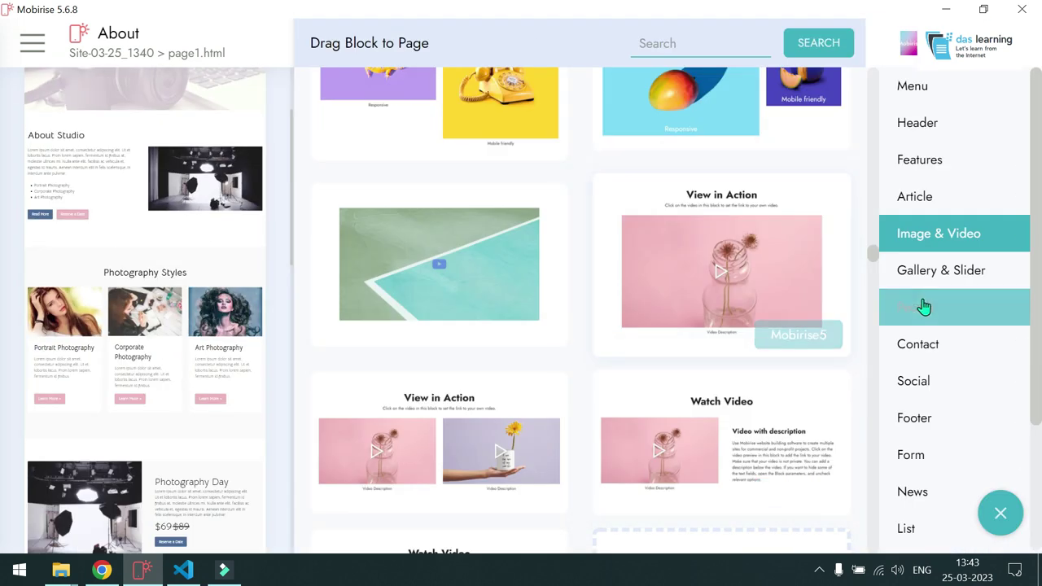
left_click_drag(721, 269, 136, 263)
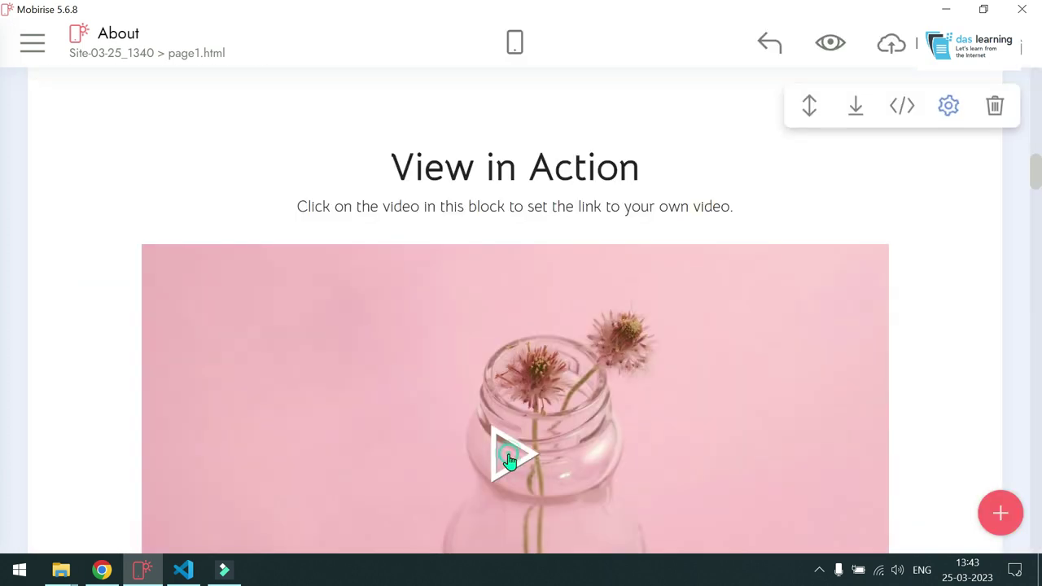
left_click(508, 457)
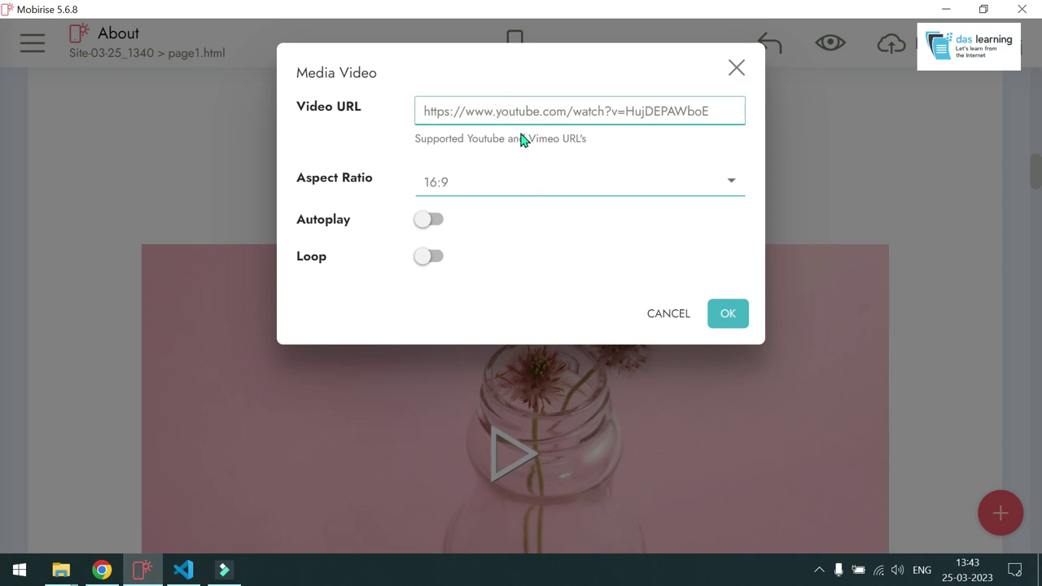
left_click(667, 314)
Replace the last gallery image above the Our team section with DP.JPG from the computer.
scroll(793, 367, "down", 5)
scroll(796, 370, "down", 10)
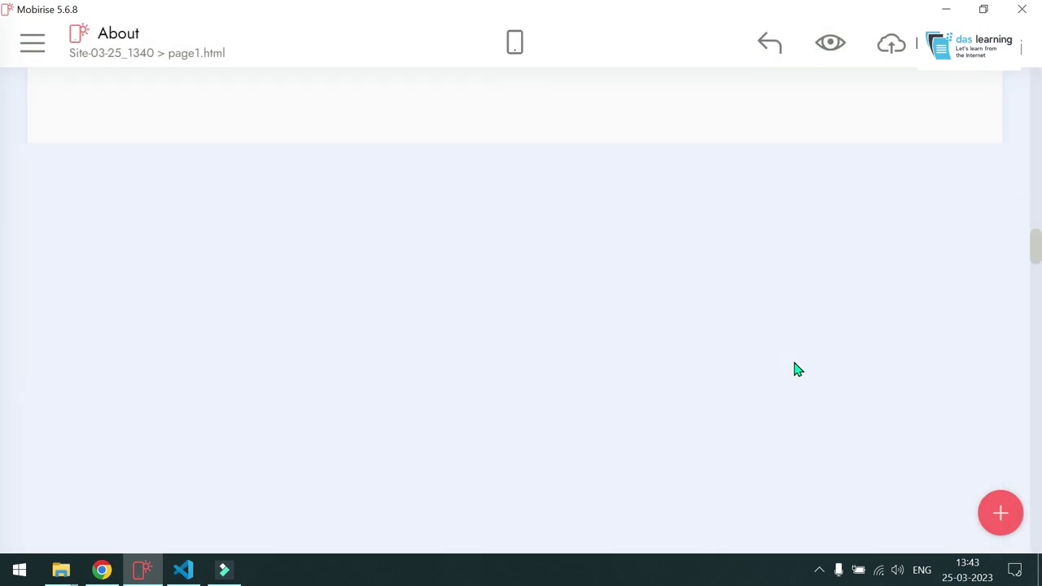
scroll(793, 359, "up", 3)
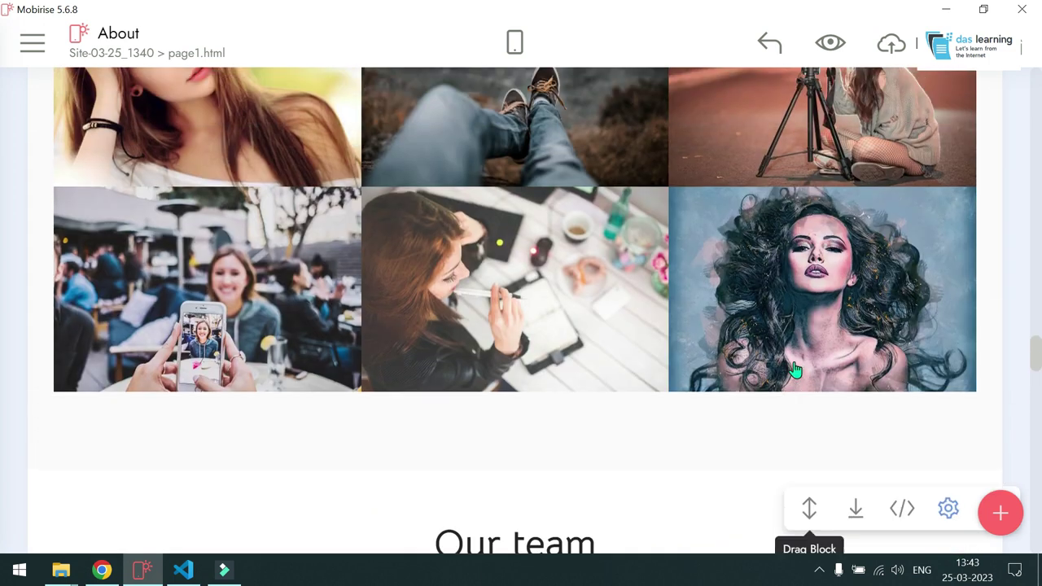
left_click(726, 314)
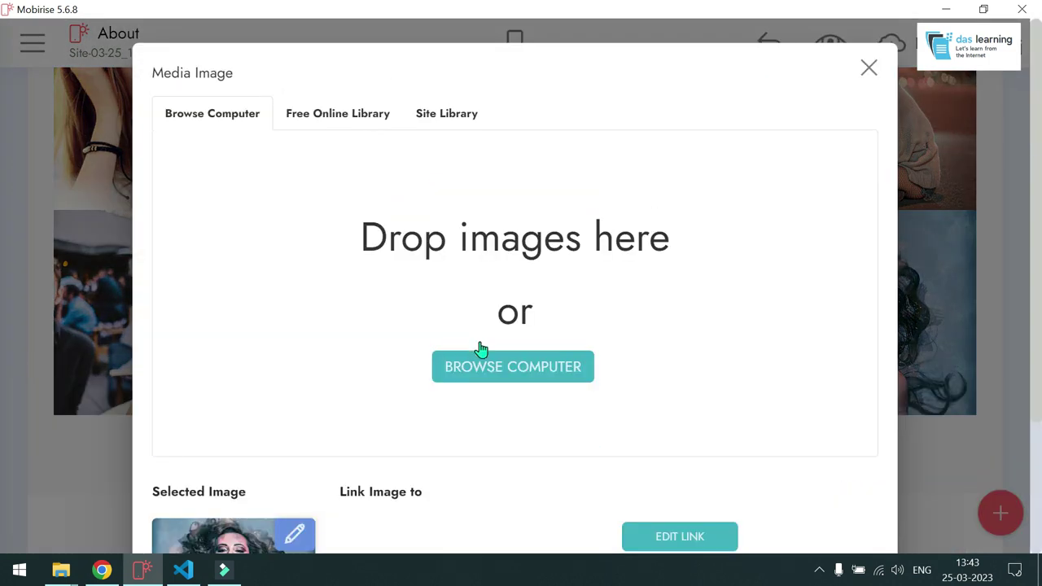
left_click(496, 369)
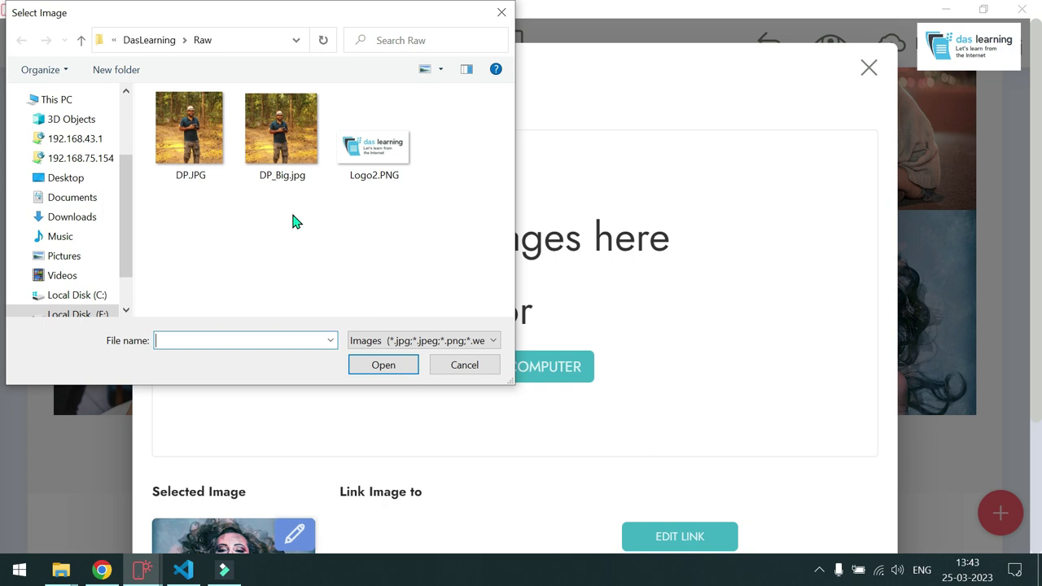
left_click(204, 145)
left_click(382, 365)
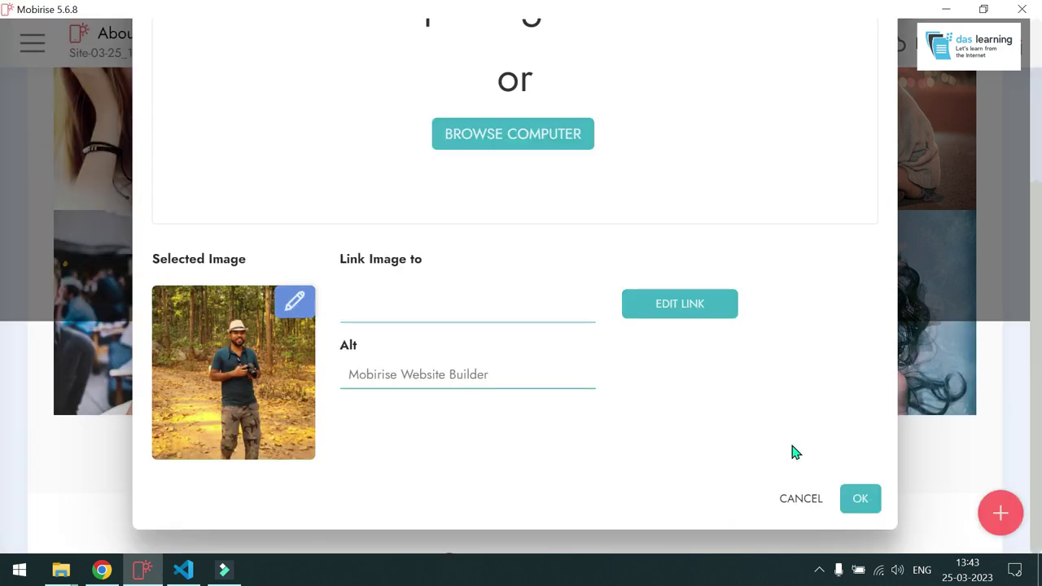
left_click(861, 499)
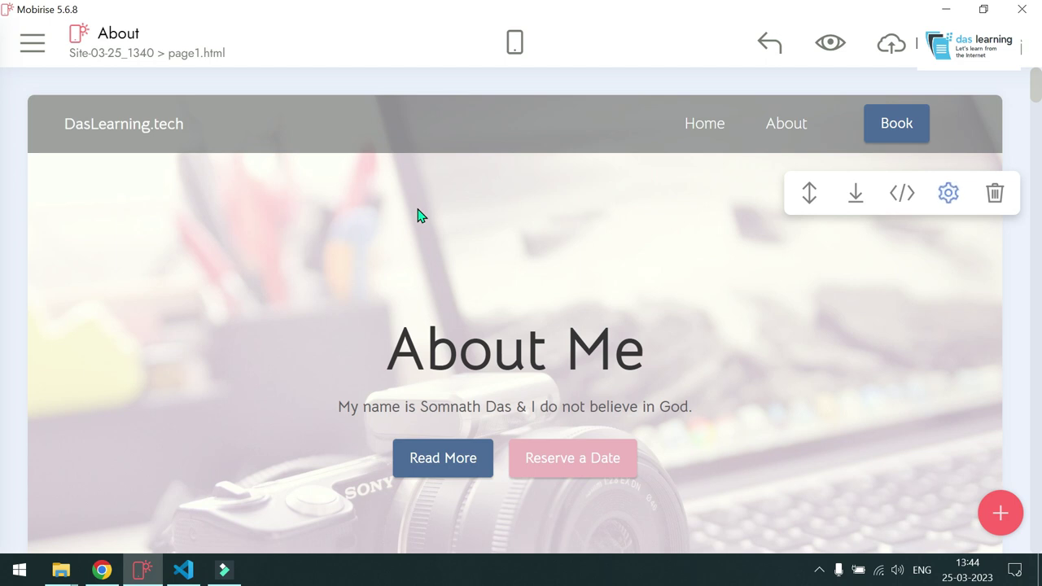
Publish the site to the local drive folder E:/DasLearning/awsWebHost-ep1/html.
left_click(39, 47)
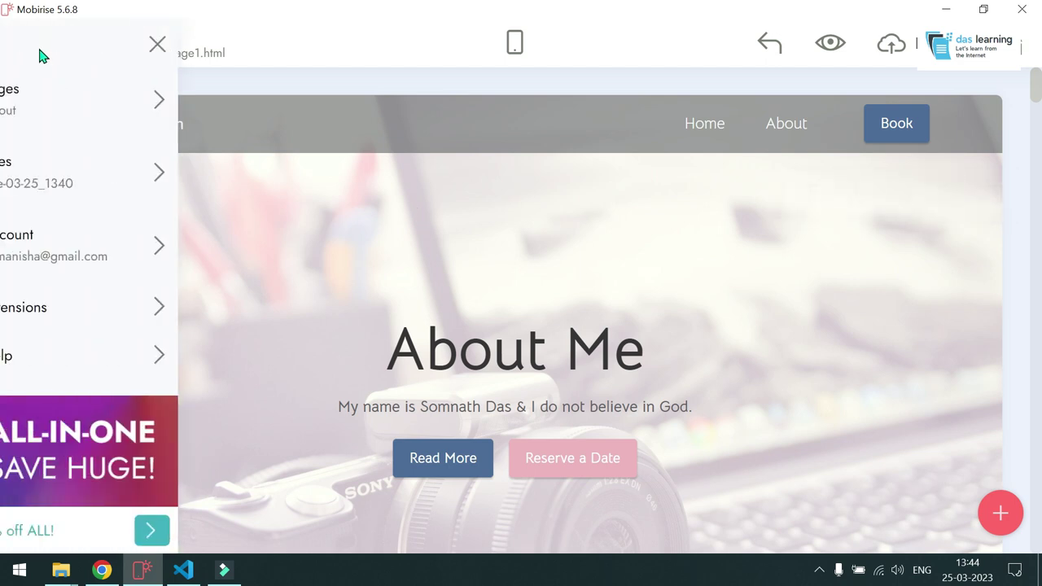
left_click(910, 53)
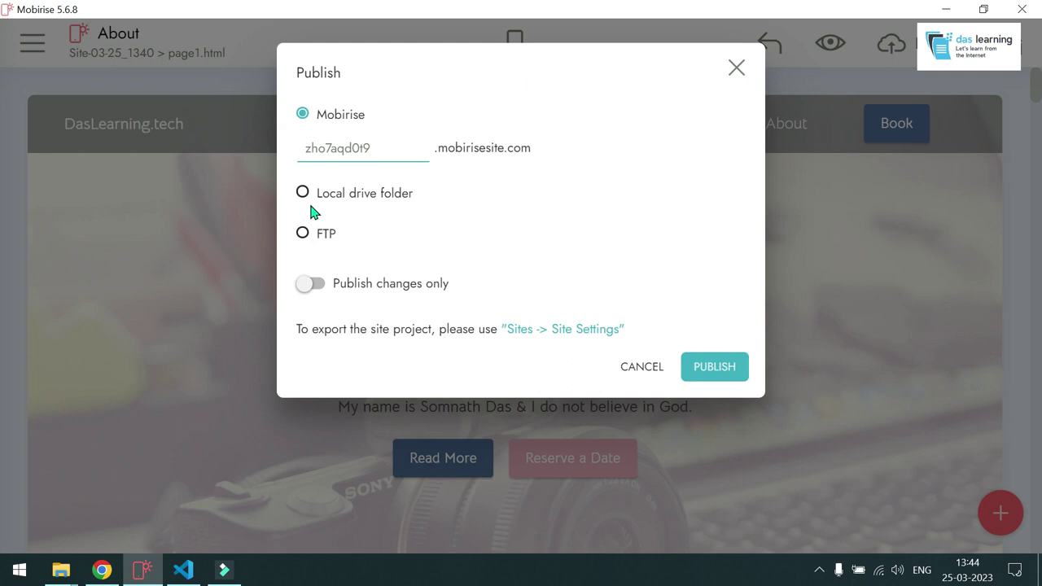
left_click(306, 196)
left_click(309, 190)
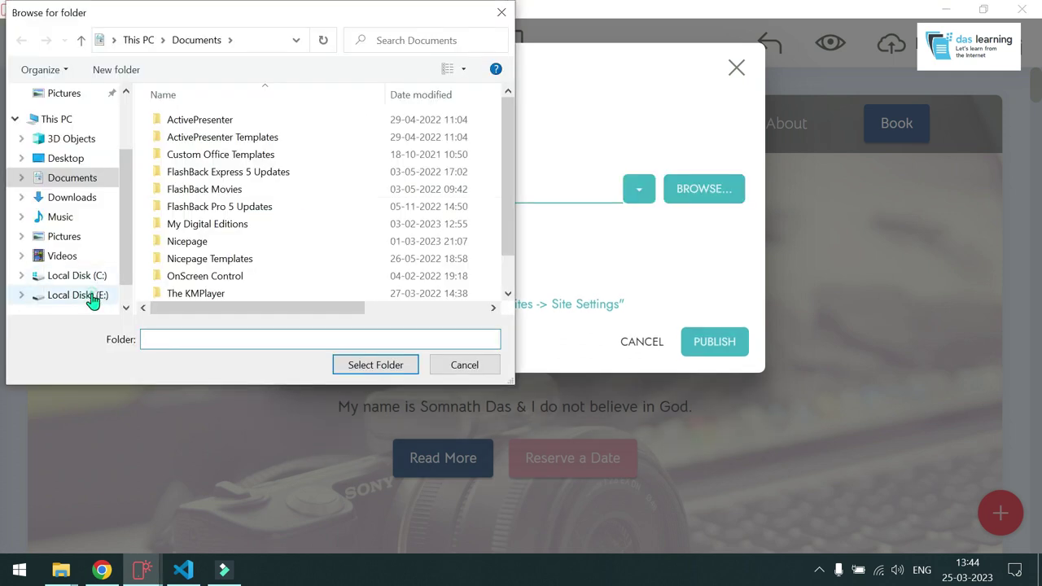
left_click(80, 295)
left_click(210, 140)
left_click(375, 365)
left_click(697, 345)
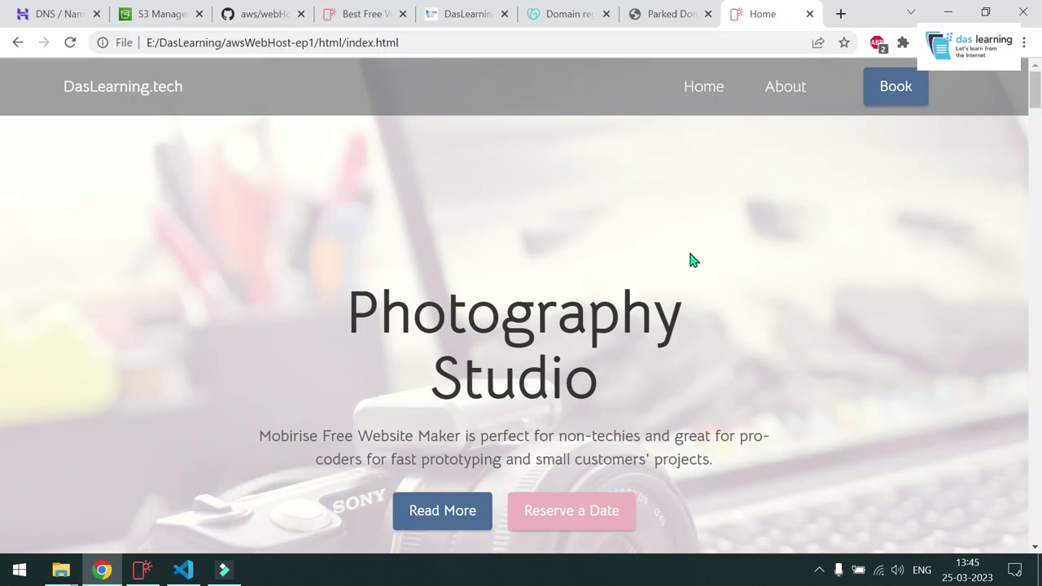
Review the published Home page in the browser from top to bottom, and close its tab.
scroll(690, 260, "down", 15)
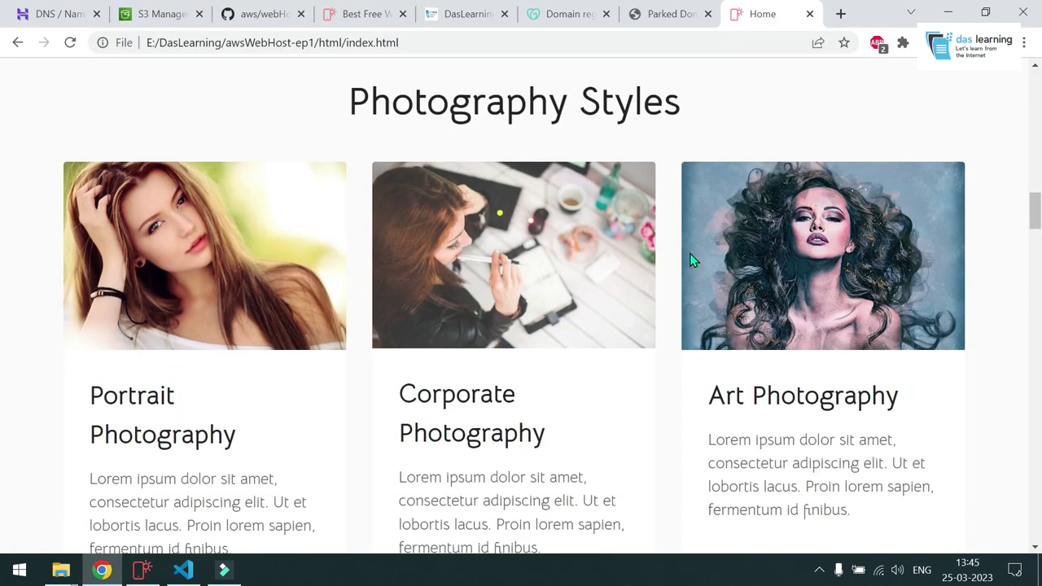
scroll(690, 260, "down", 5)
key("Home")
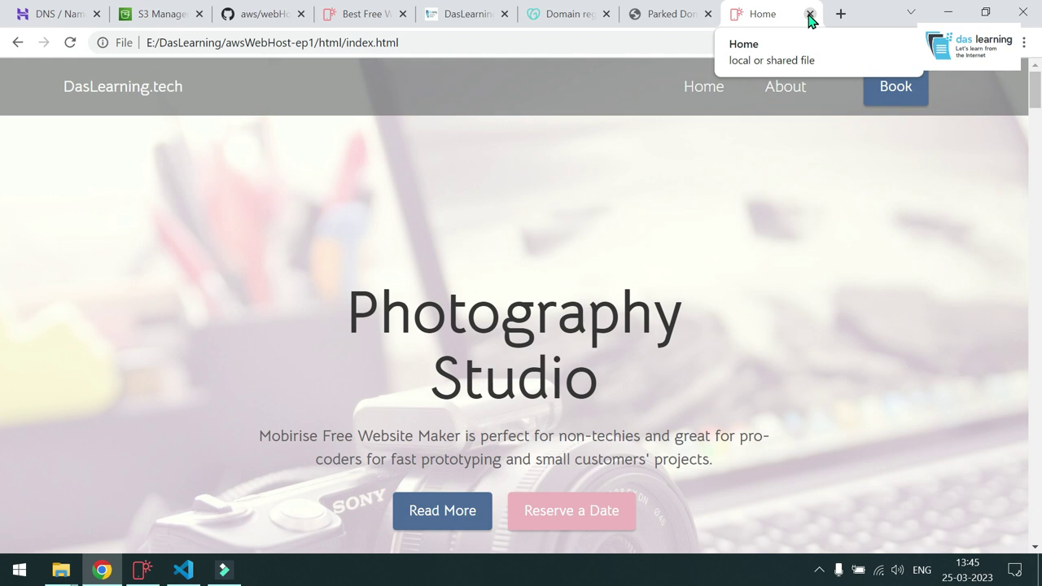
left_click(810, 14)
Check the daslearning.tech domain name on the Hostinger DNS page and switch to the Amazon S3 bucket list.
left_click(51, 14)
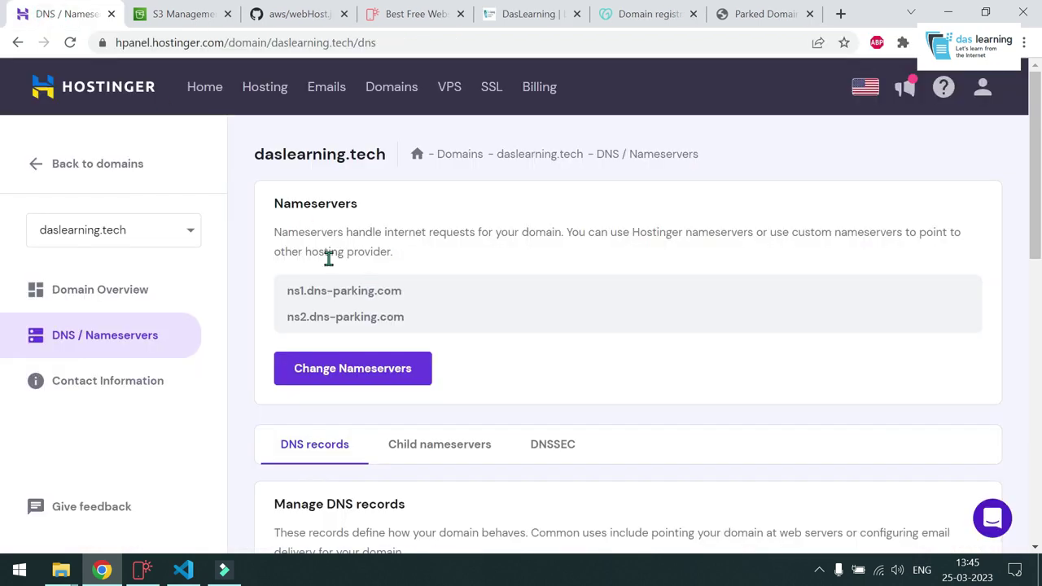
left_click_drag(387, 163, 252, 156)
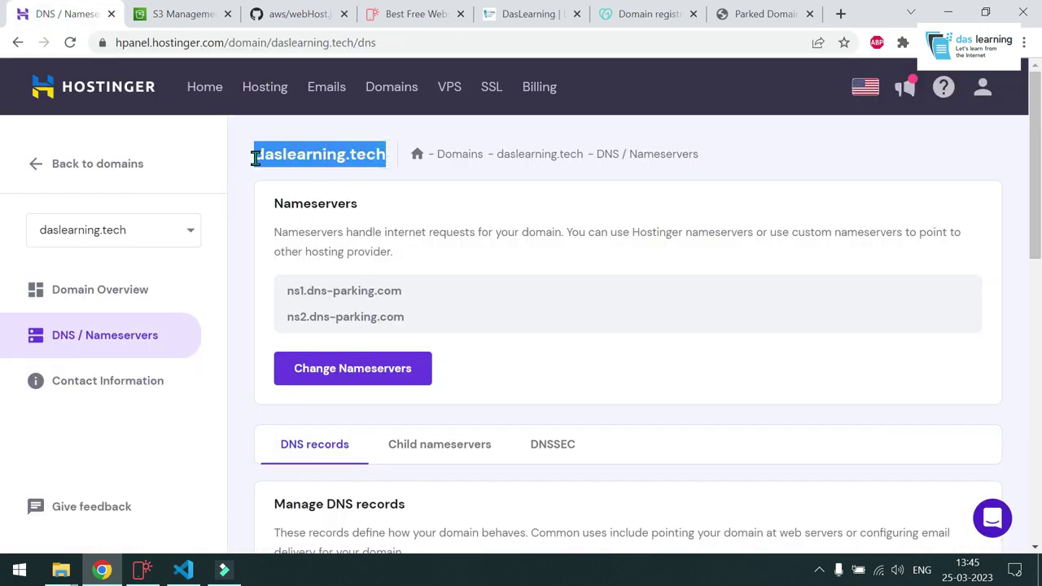
left_click(186, 23)
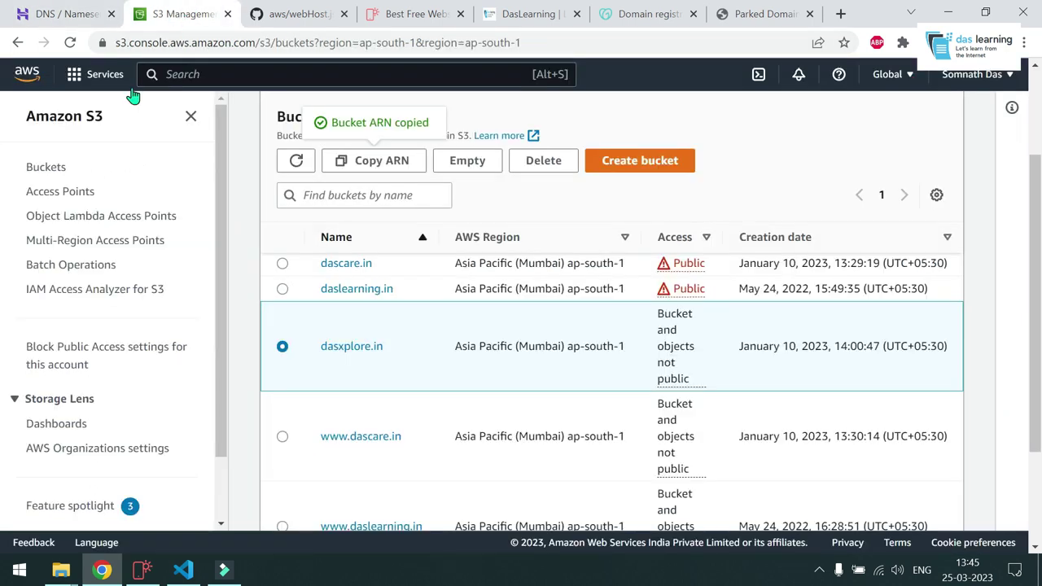
Search the AWS services for s3 and open the S3 service with its bucket list.
left_click(245, 240)
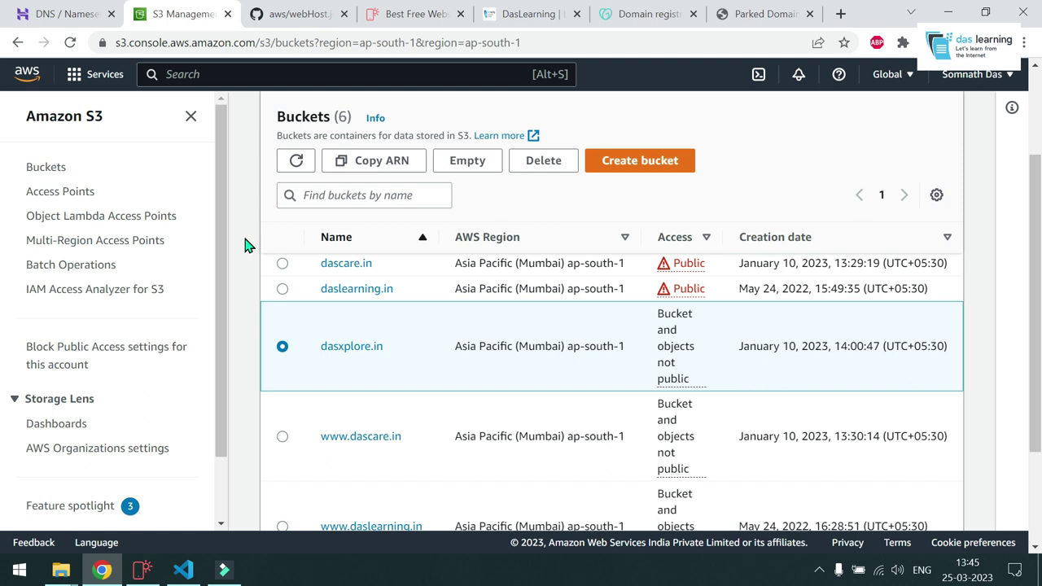
left_click(186, 73)
type("s3")
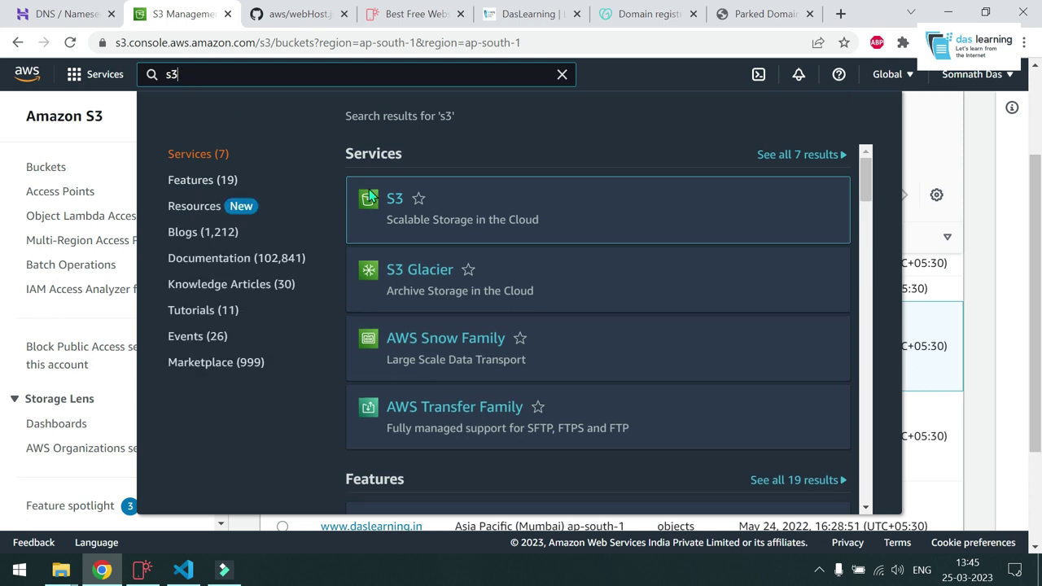
left_click(389, 202)
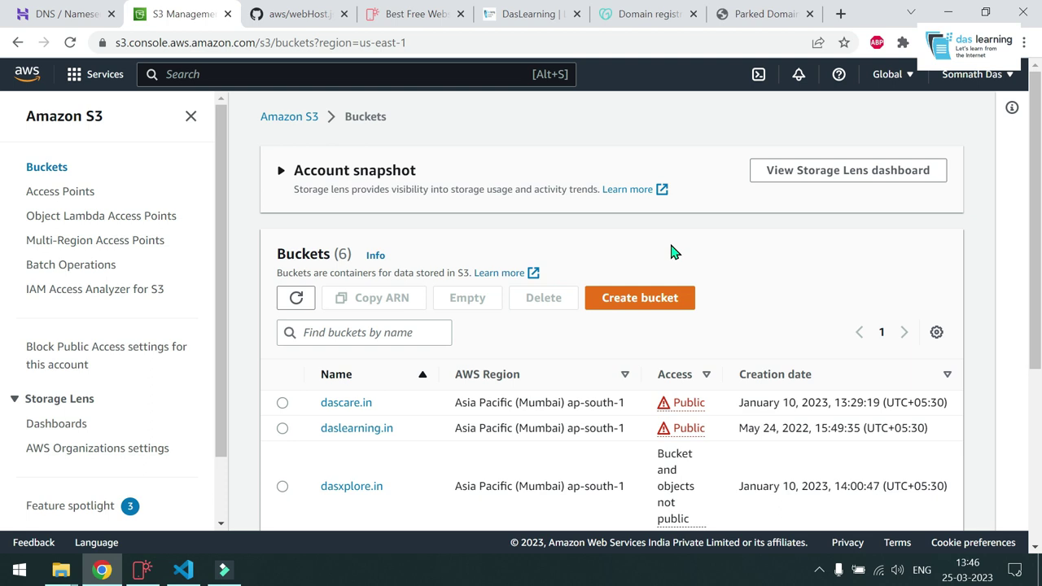
Start a new bucket and name it daslearning.tech, copying the domain name from the Hostinger DNS page.
left_click(648, 299)
left_click(295, 307)
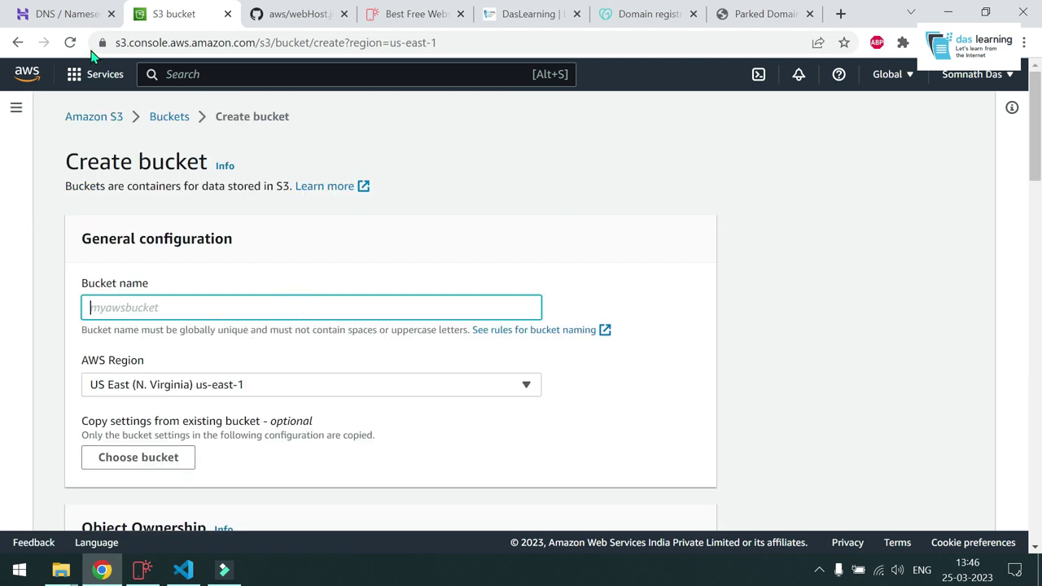
left_click(50, 14)
right_click(318, 163)
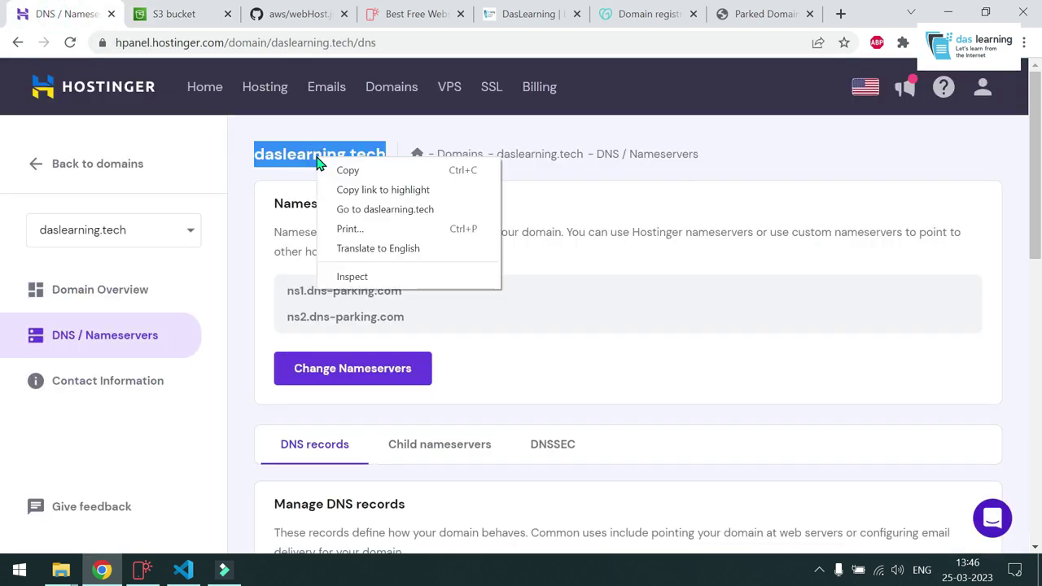
left_click(349, 173)
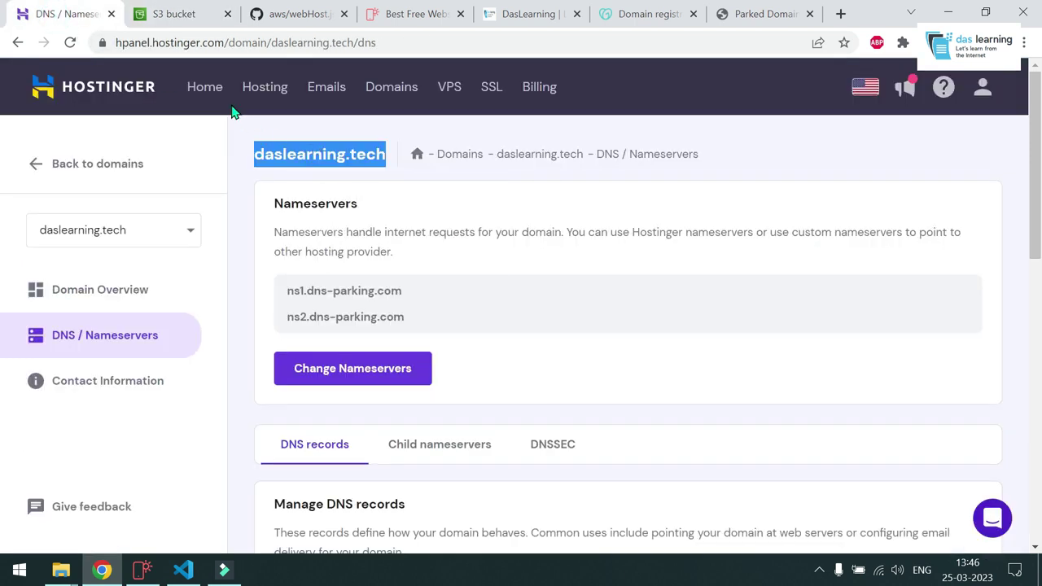
left_click(170, 15)
key("ctrl+v")
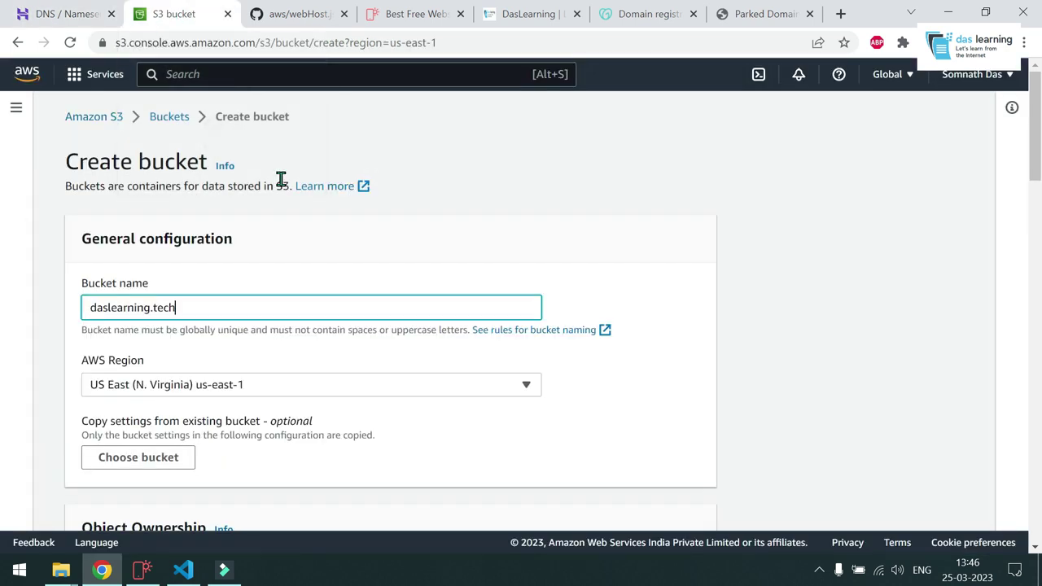
Set the AWS region to Asia Pacific (Mumbai) ap-south-1 and create the daslearning.tech bucket with the other settings at their defaults.
scroll(367, 309, "down", 2)
left_click(526, 253)
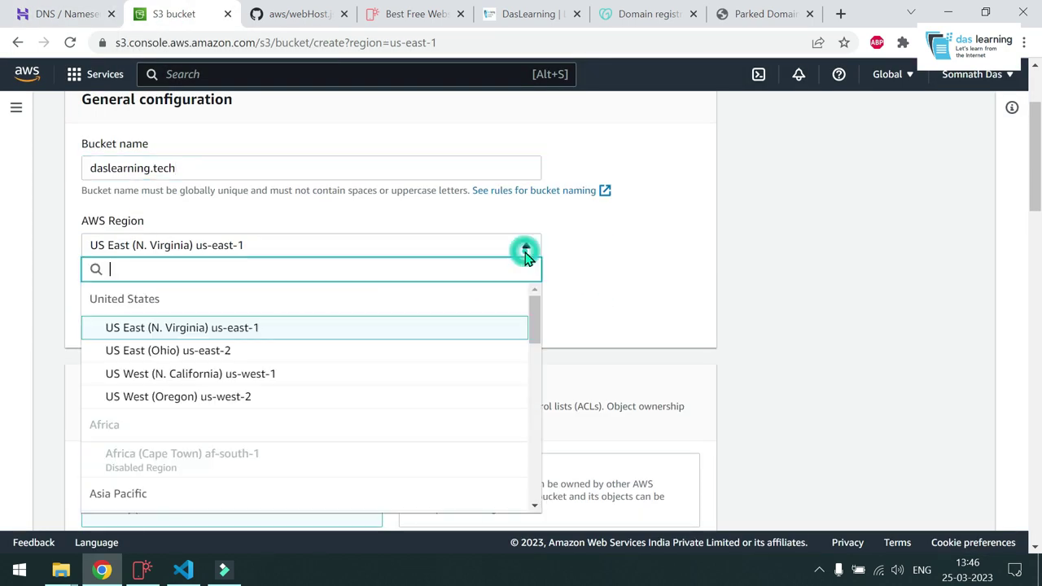
left_click(479, 267)
type("mumb")
left_click(526, 326)
scroll(525, 321, "down", 10)
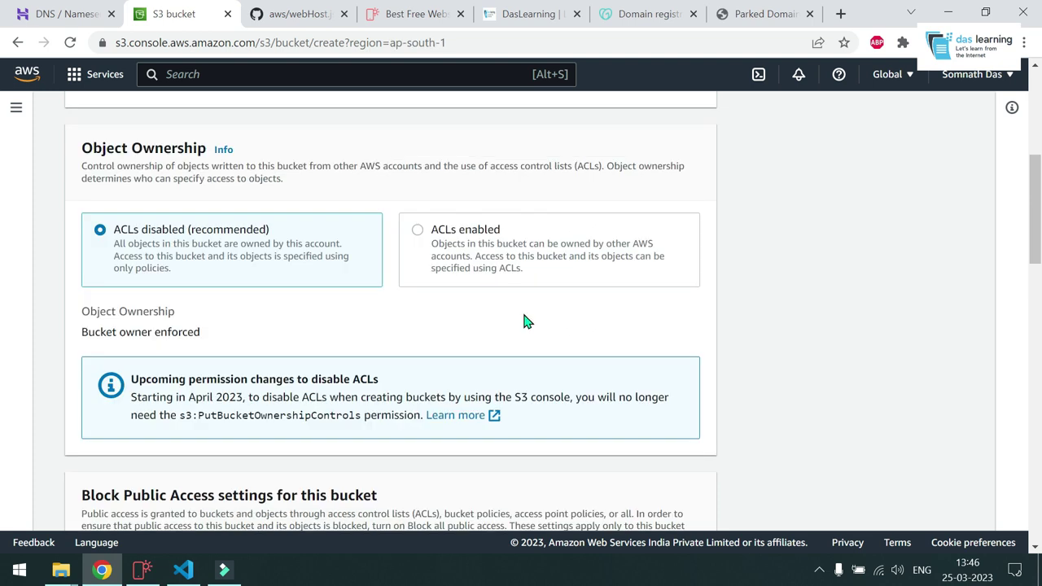
scroll(525, 322, "down", 1)
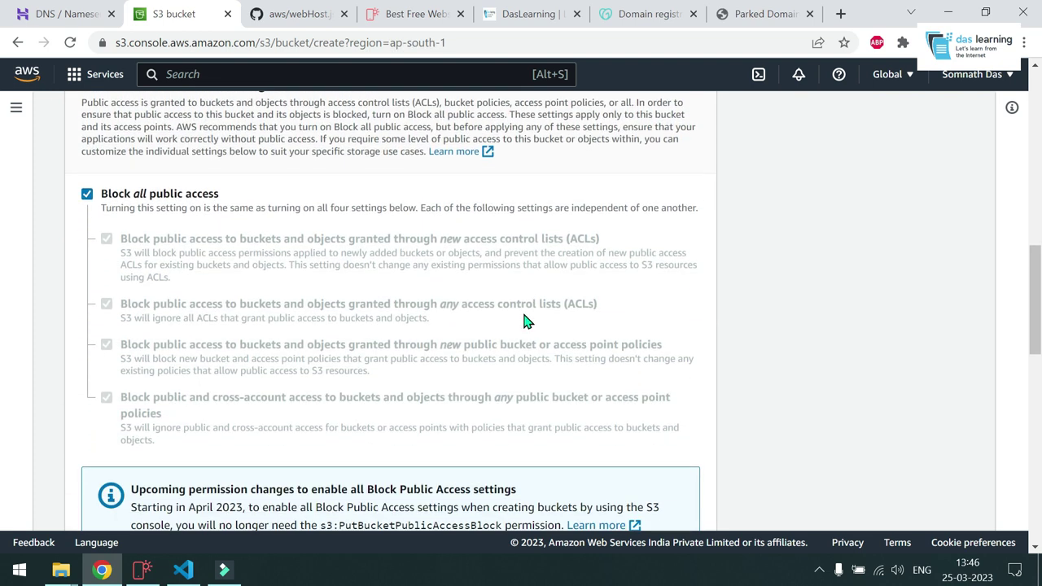
scroll(529, 320, "down", 12)
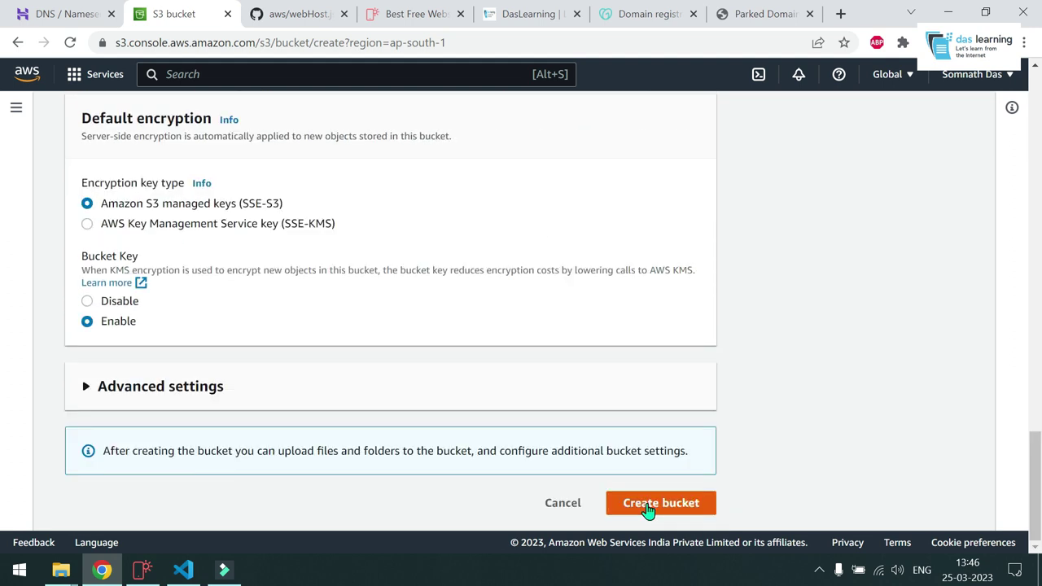
left_click(649, 510)
left_click_drag(411, 462, 325, 461)
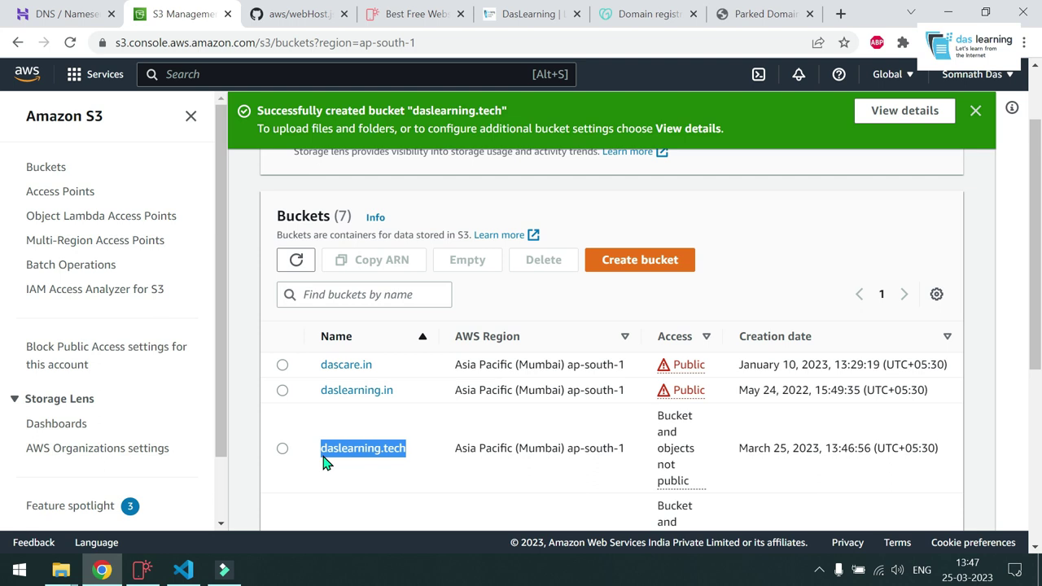
left_click(633, 262)
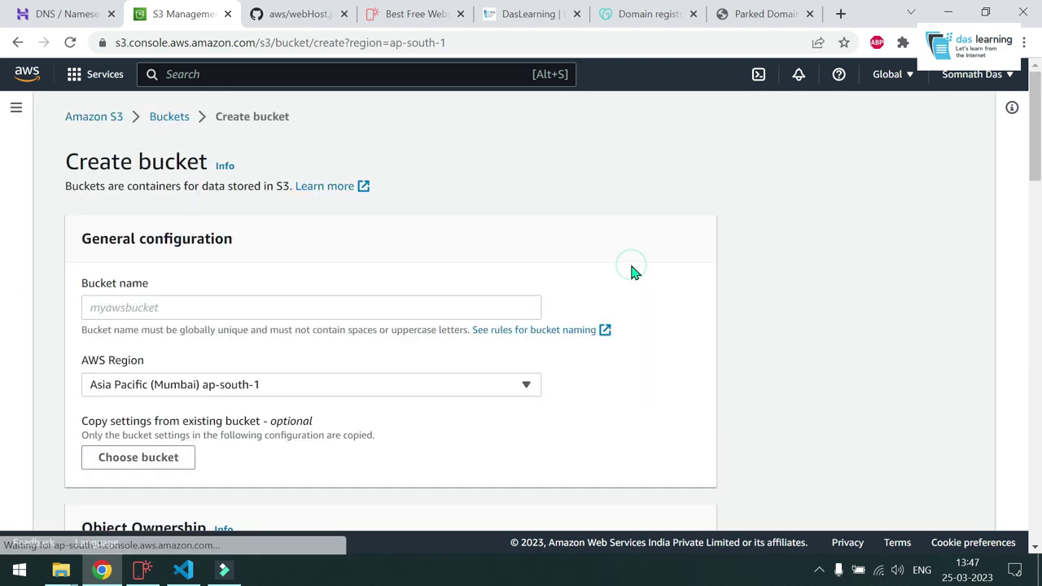
left_click(345, 309)
type("www")
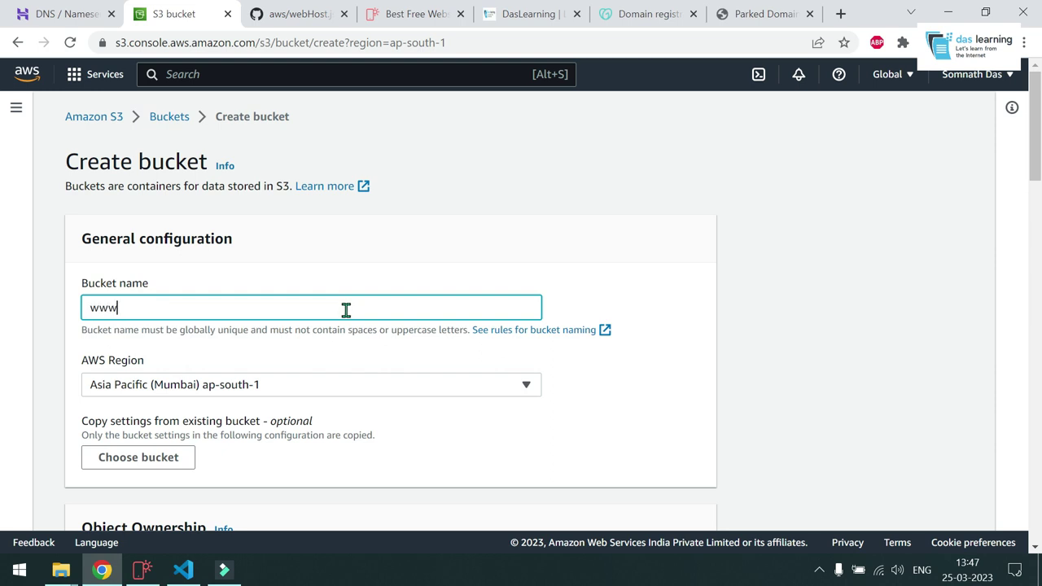
type(".")
key("ctrl+v")
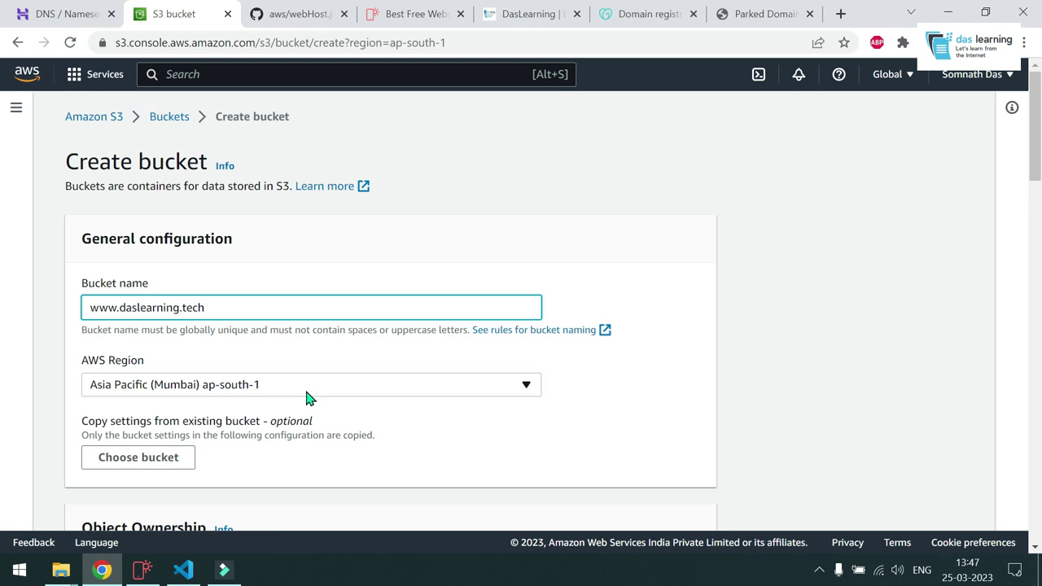
scroll(360, 433, "down", 20)
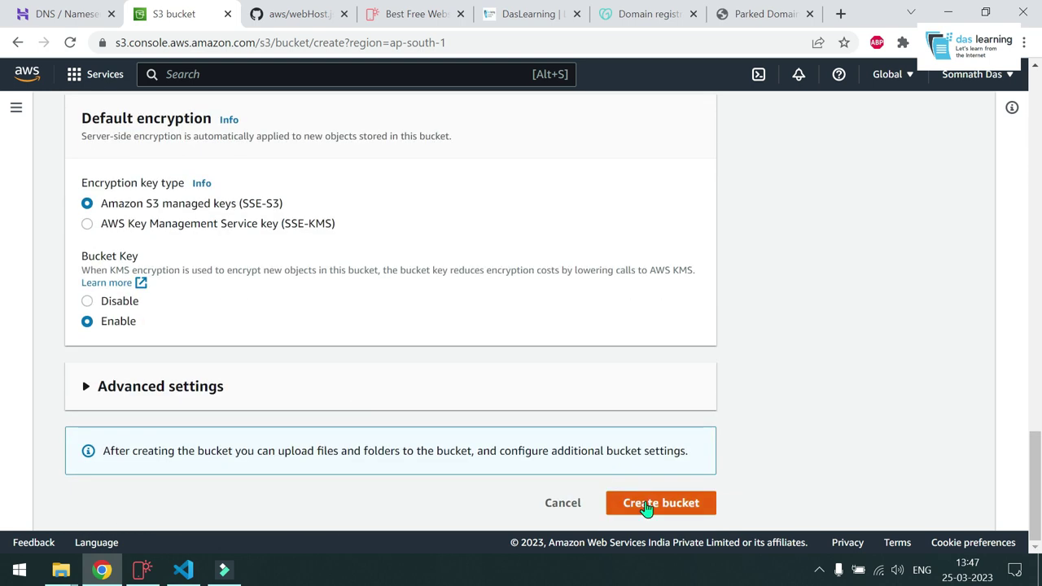
left_click(647, 507)
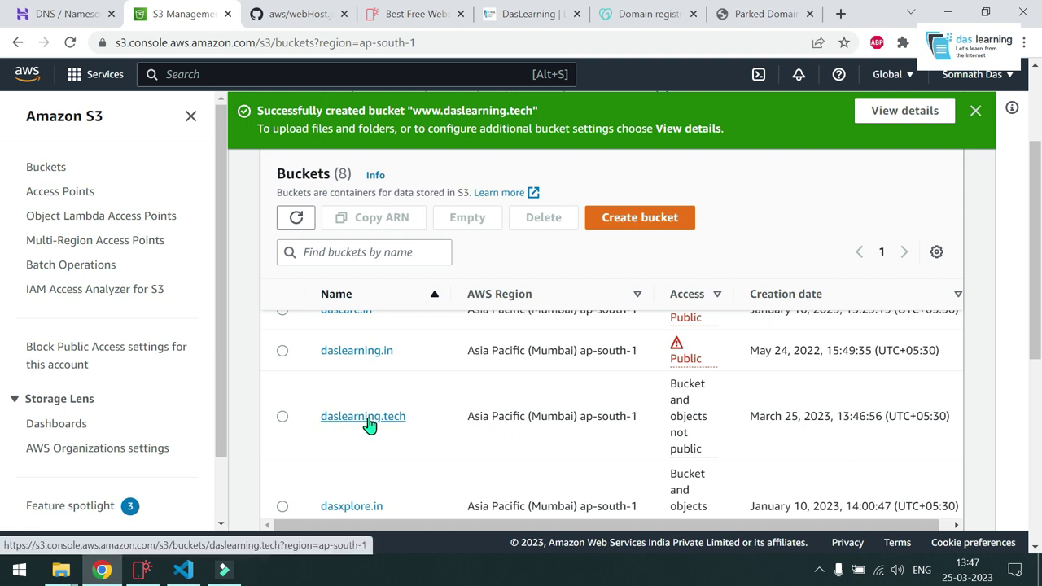
Enable static website hosting in the properties of the daslearning.tech bucket, with Host a static website as the hosting type.
left_click(368, 418)
left_click(378, 222)
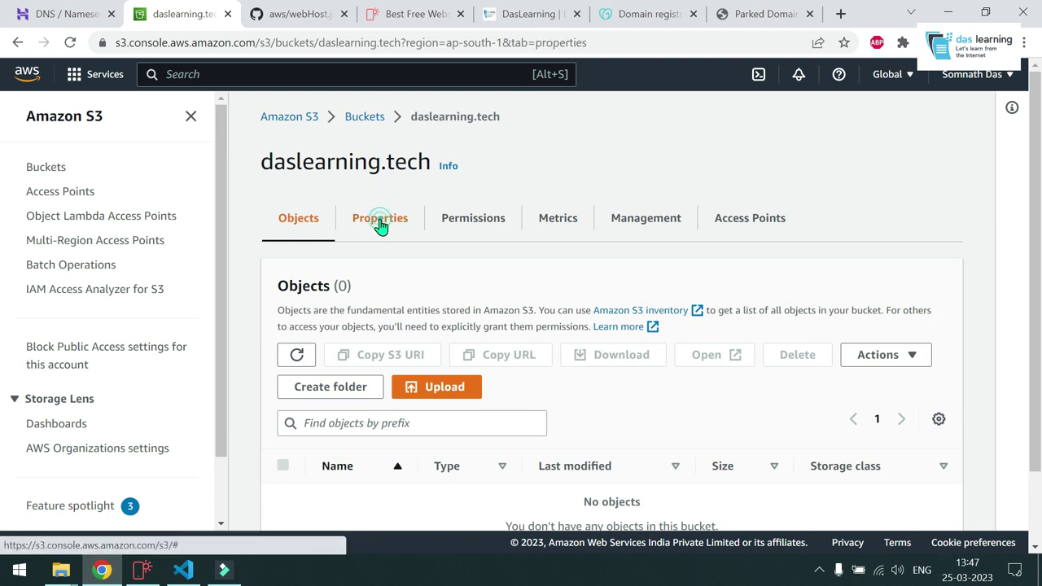
scroll(493, 319, "down", 15)
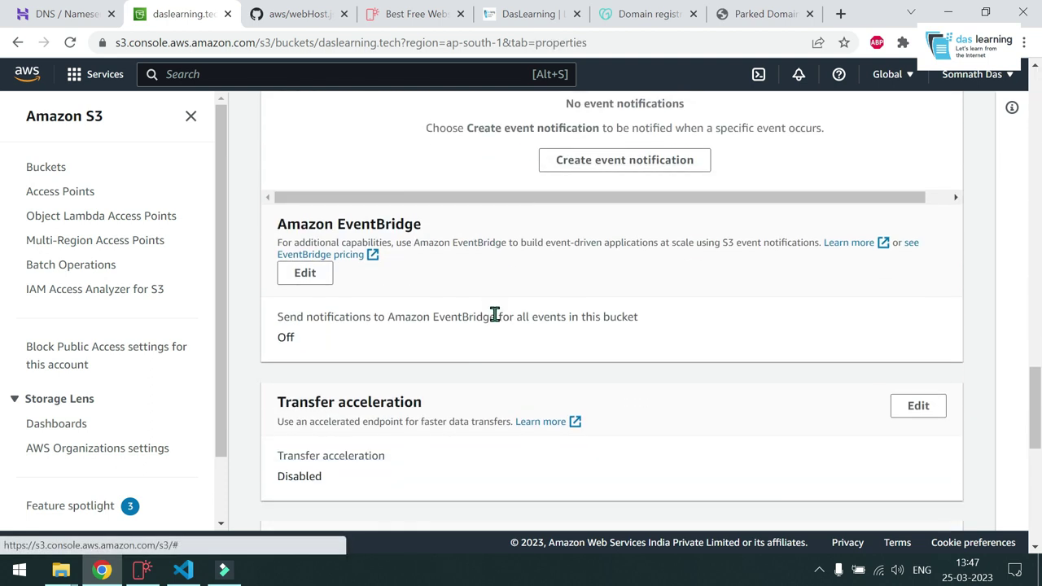
scroll(495, 315, "down", 5)
left_click_drag(424, 386, 291, 388)
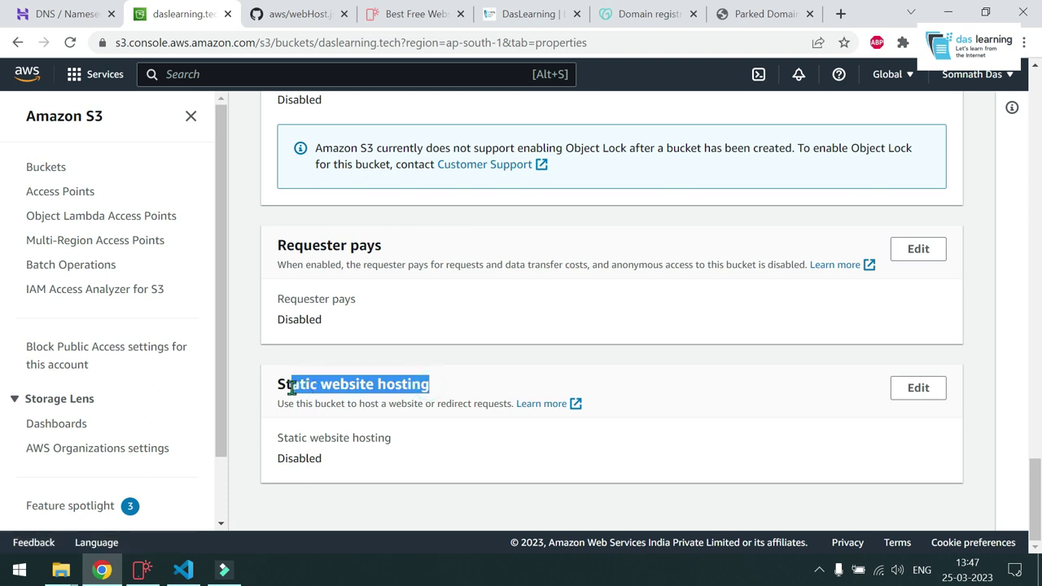
left_click_drag(332, 461, 278, 462)
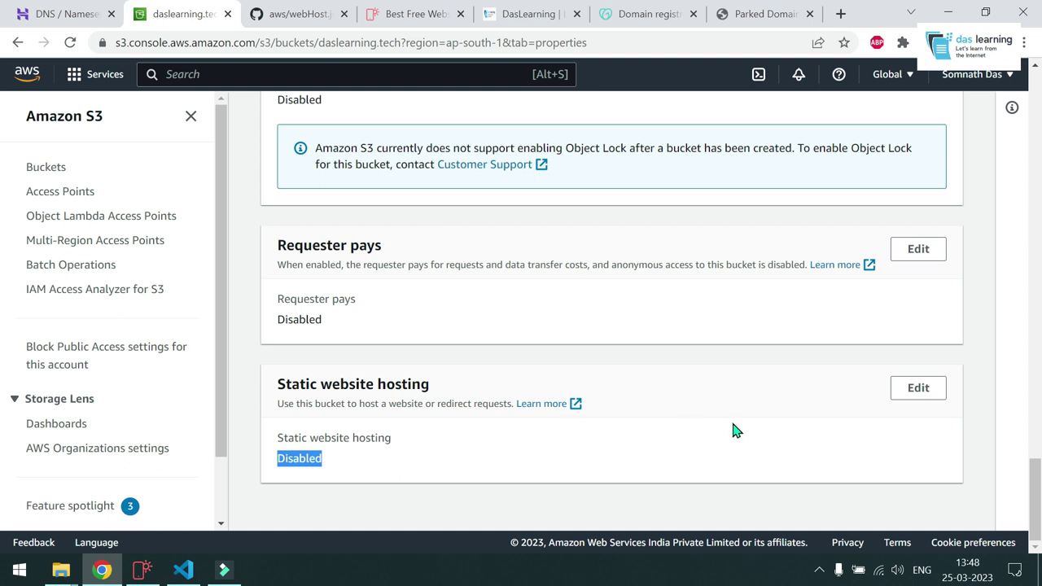
left_click(918, 391)
left_click(282, 325)
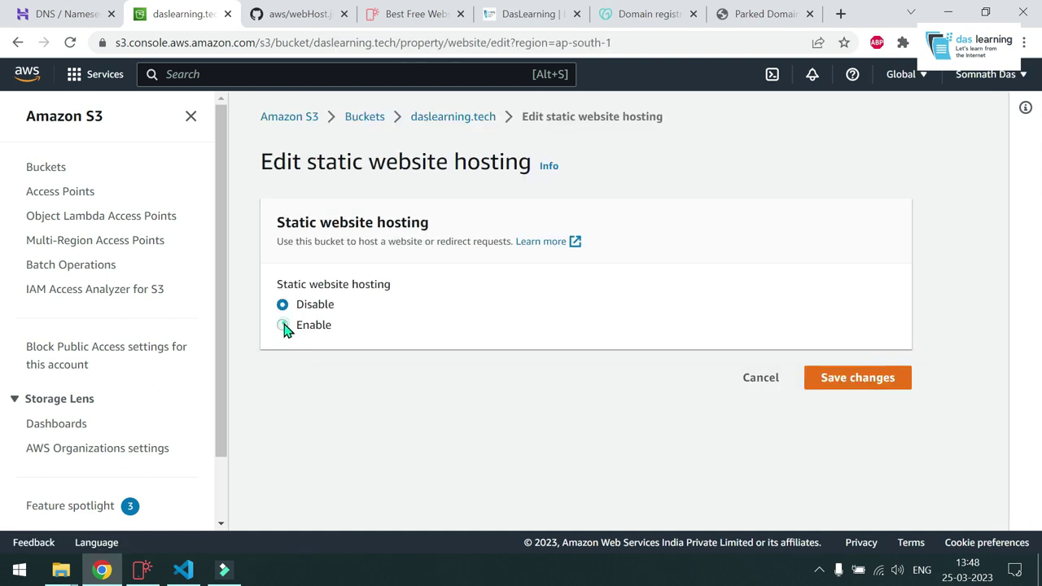
scroll(735, 383, "down", 3)
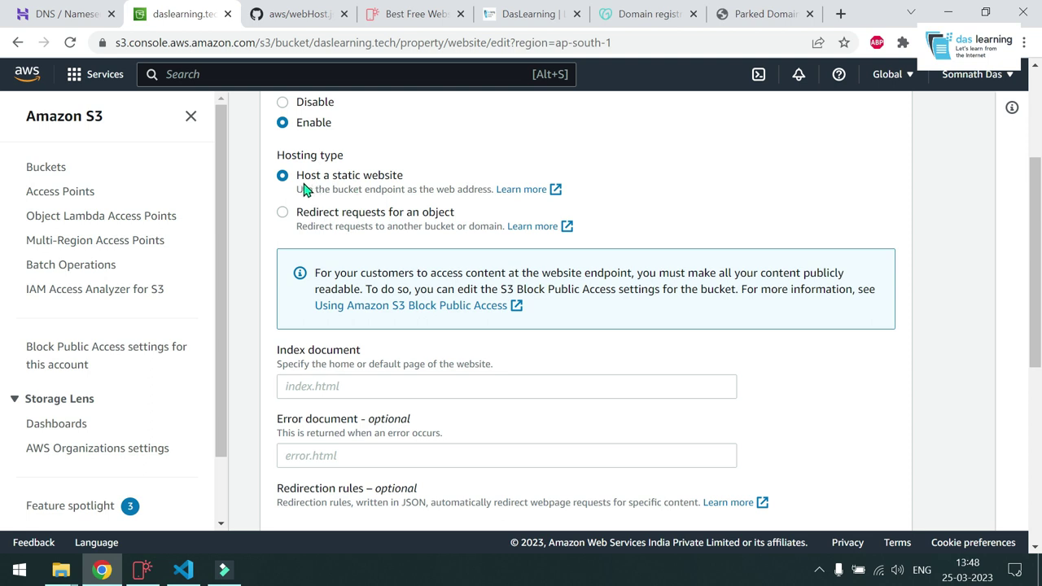
Set the index document to index.html and check the file name in the published html folder in File Explorer.
left_click(309, 384)
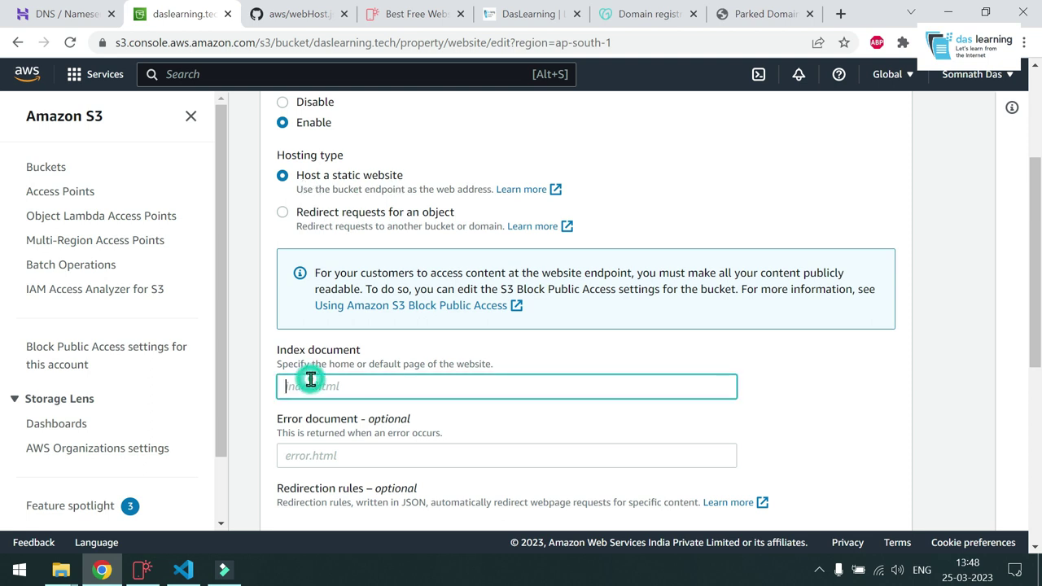
scroll(377, 386, "down", 1)
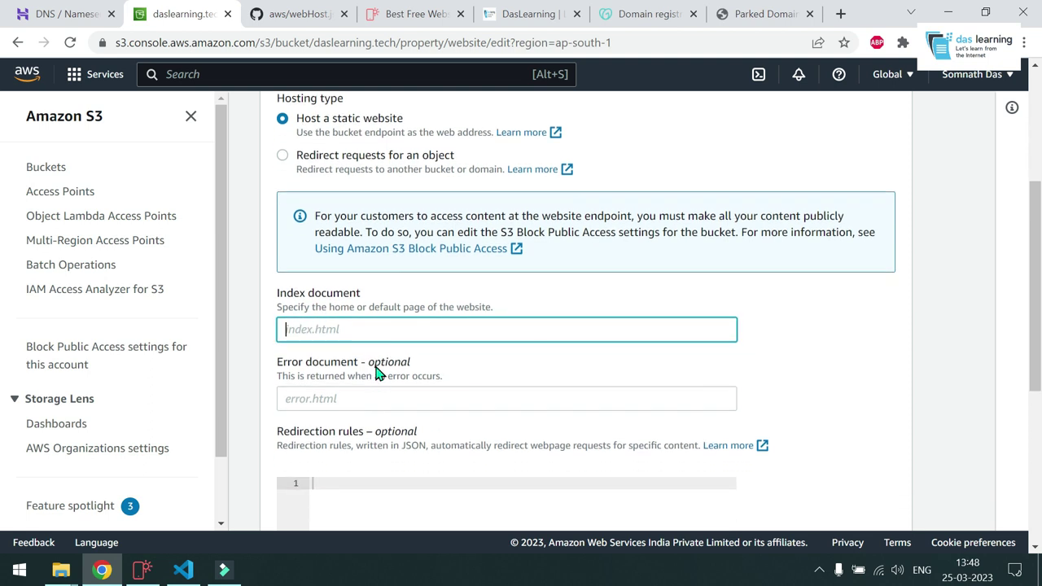
type("index.html")
mouse_move(65, 569)
left_click(87, 505)
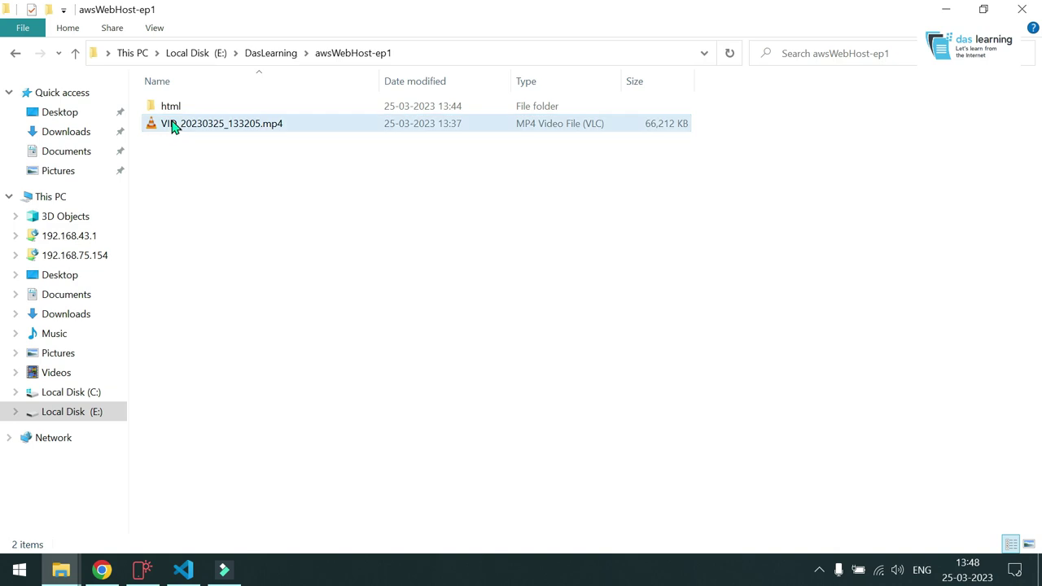
double_click(174, 106)
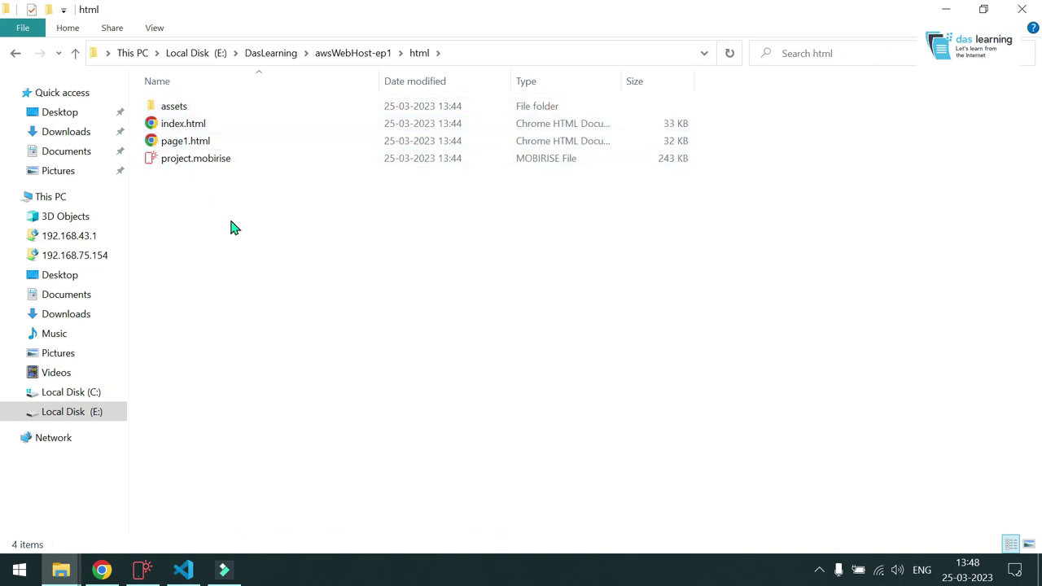
key("alt+Tab")
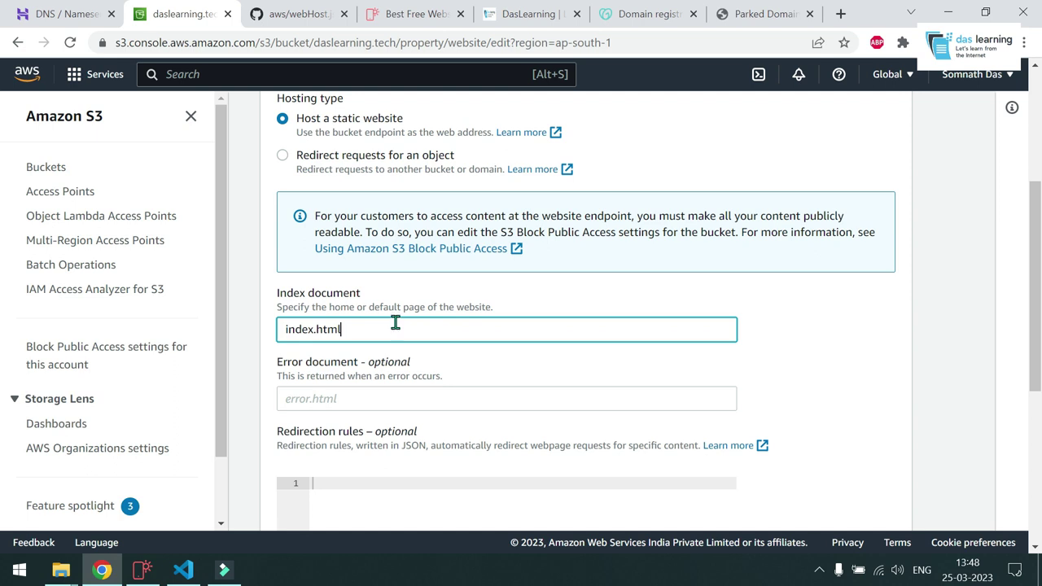
Set the error document to error.html and save the static website hosting changes.
left_click(363, 398)
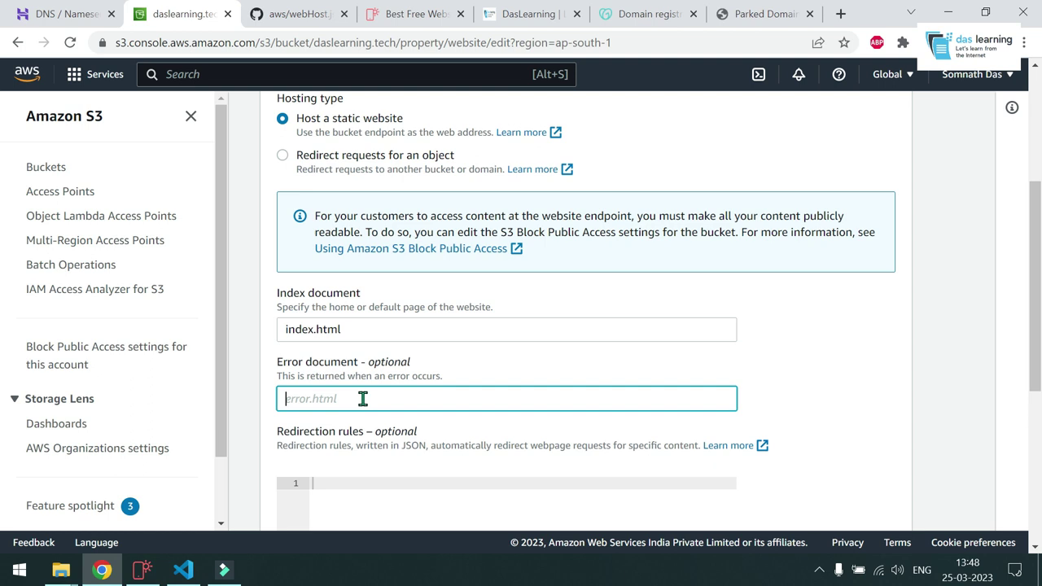
type("error.html")
scroll(682, 356, "down", 5)
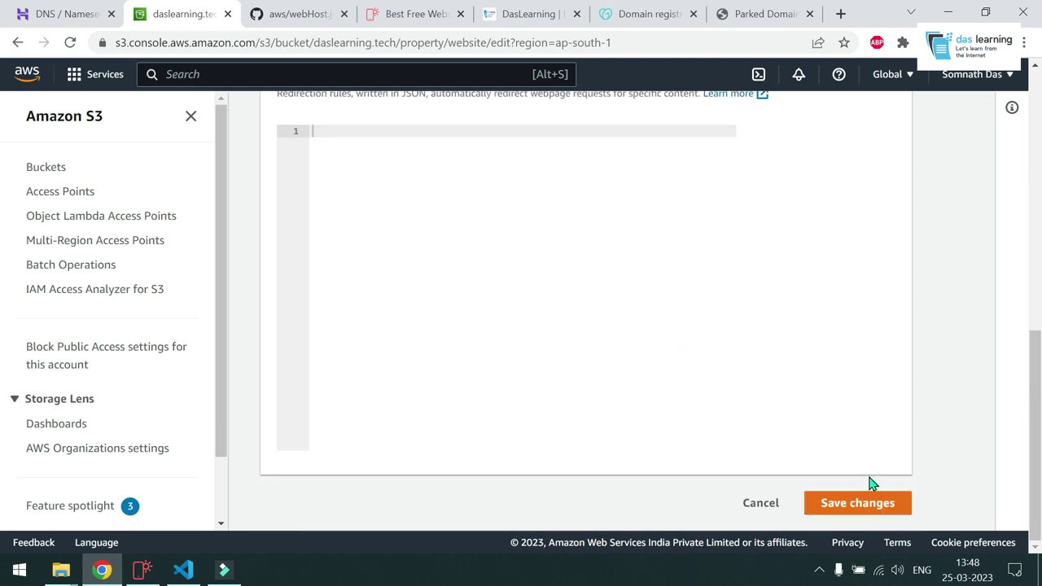
left_click(854, 505)
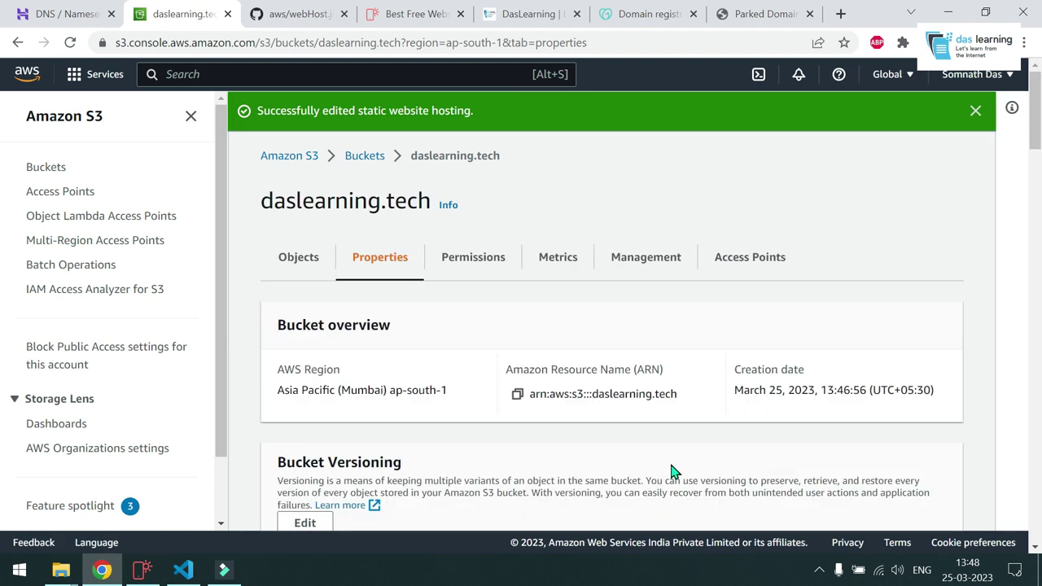
Copy the daslearning.tech bucket's ARN, paste it into a new Notepad document and return to the bucket page.
left_click(517, 396)
key("super+r")
key("Return")
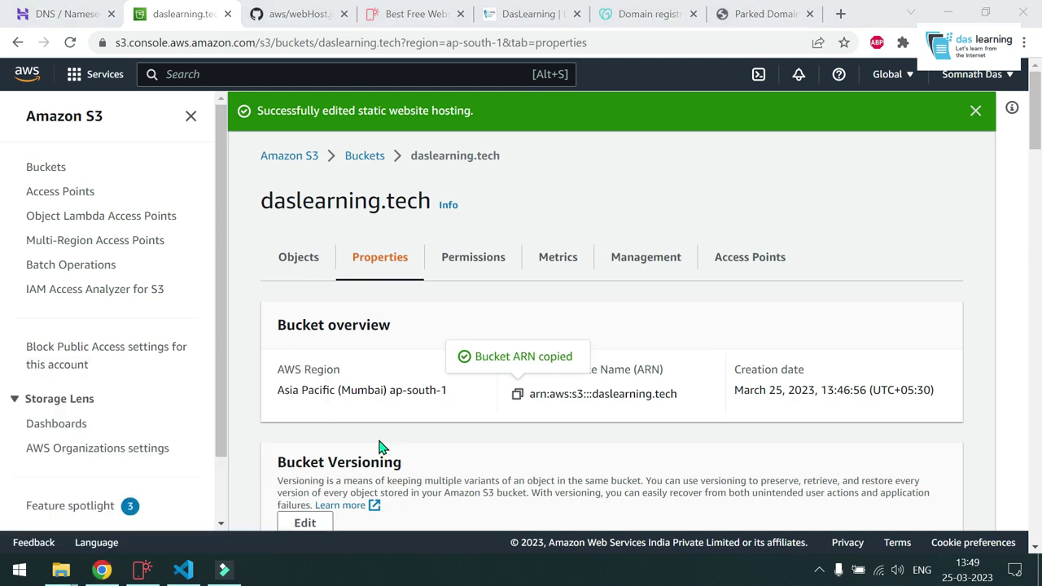
key("ctrl+v")
left_click(380, 447)
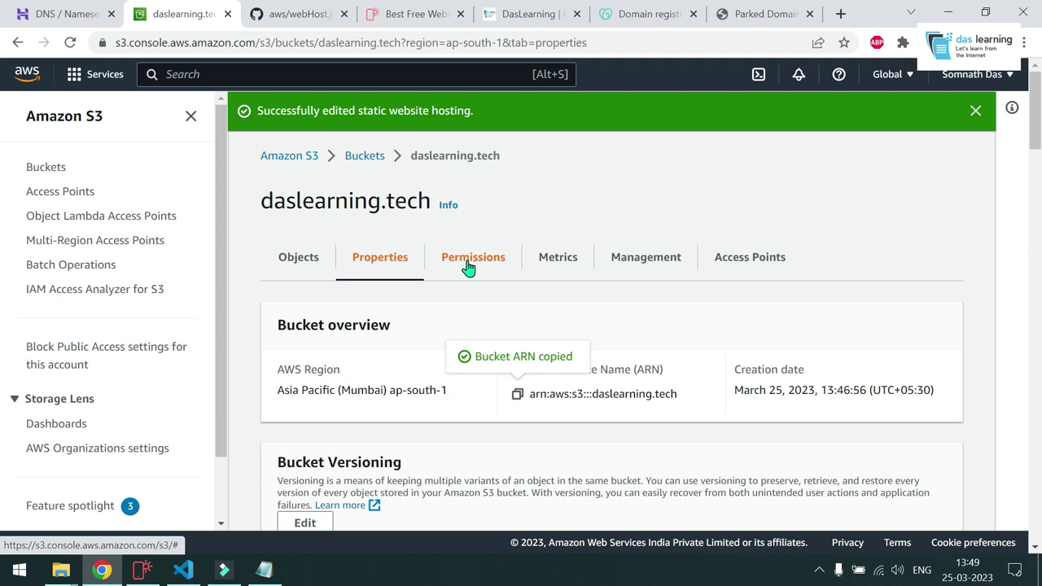
Turn off Block all public access in the permissions of the daslearning.tech bucket.
left_click(470, 259)
scroll(488, 316, "down", 1)
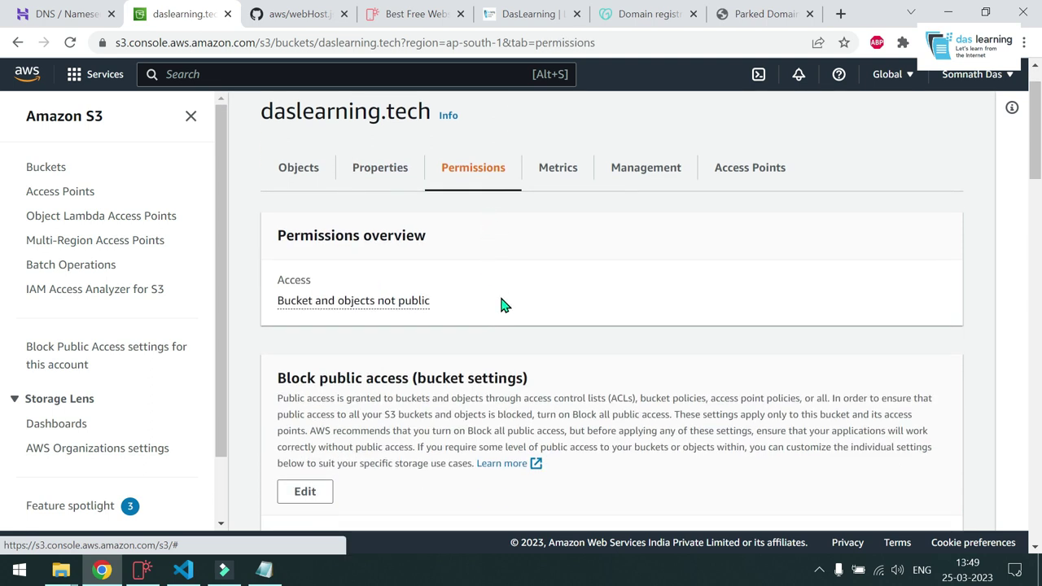
scroll(502, 304, "down", 3)
left_click_drag(403, 357, 281, 362)
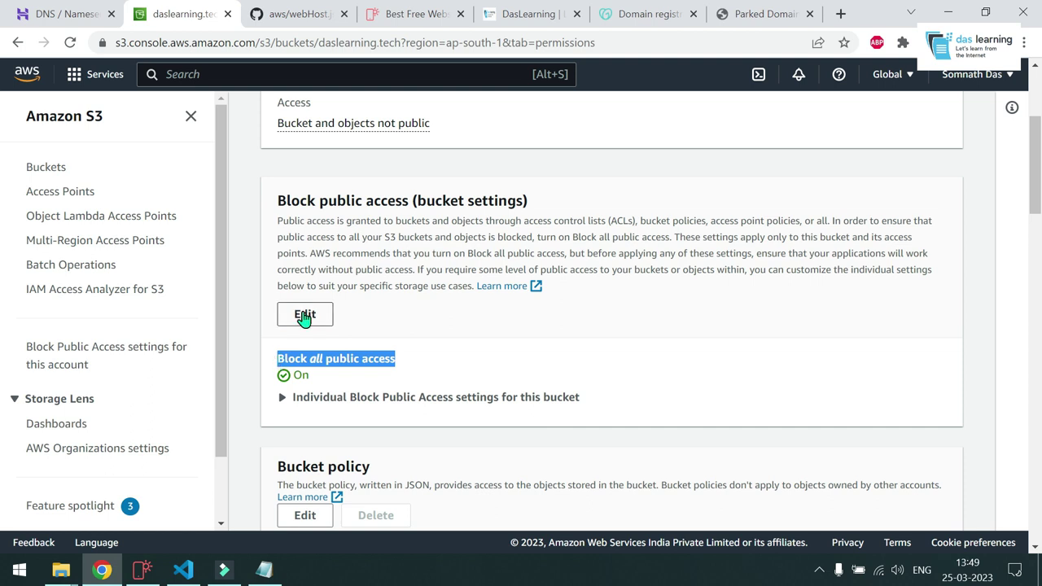
left_click(305, 317)
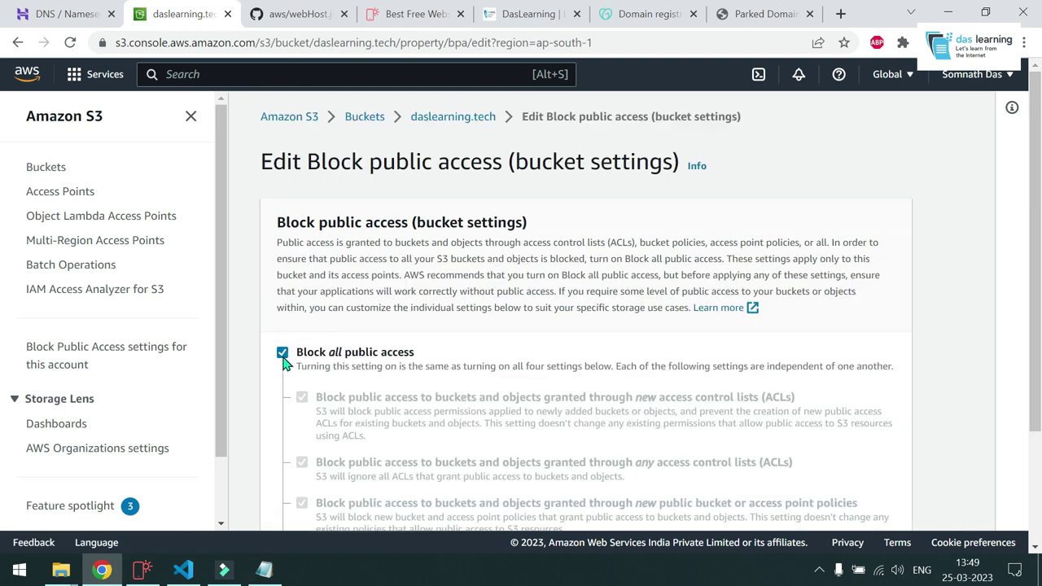
left_click(284, 355)
scroll(570, 431, "down", 2)
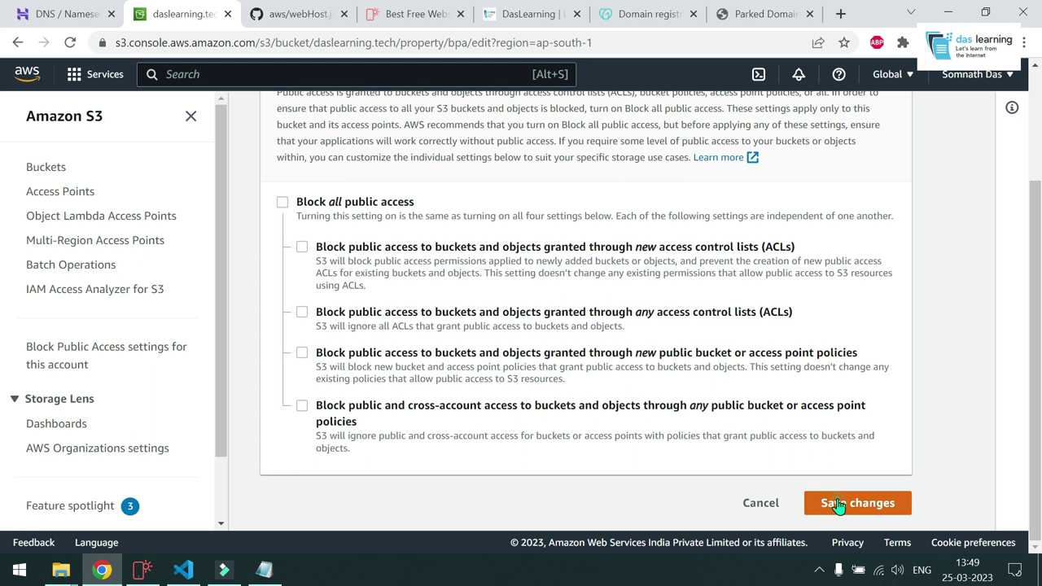
Save the public access changes and approve them by entering "confirm".
left_click(838, 506)
left_click(491, 365)
type("con")
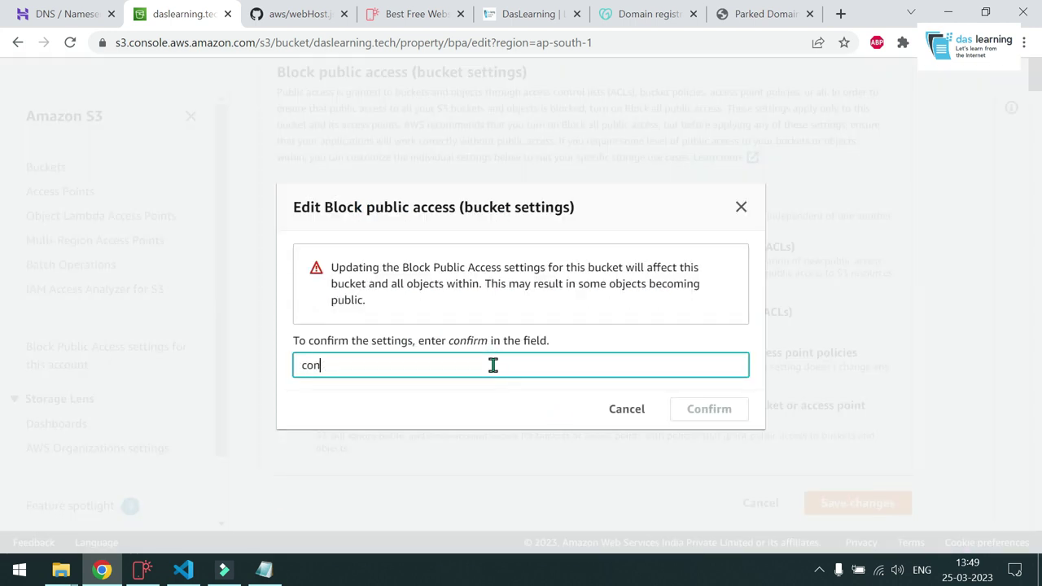
type("firm")
left_click(716, 414)
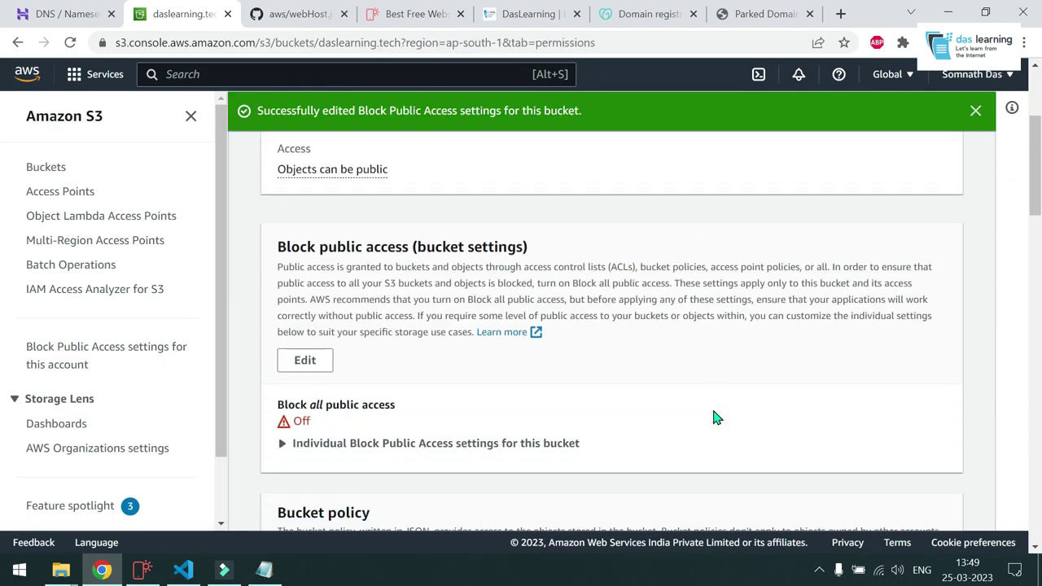
Copy the webHost.json bucket policy from GitHub and paste it below the bucket ARN in the Notepad document.
scroll(714, 413, "down", 4)
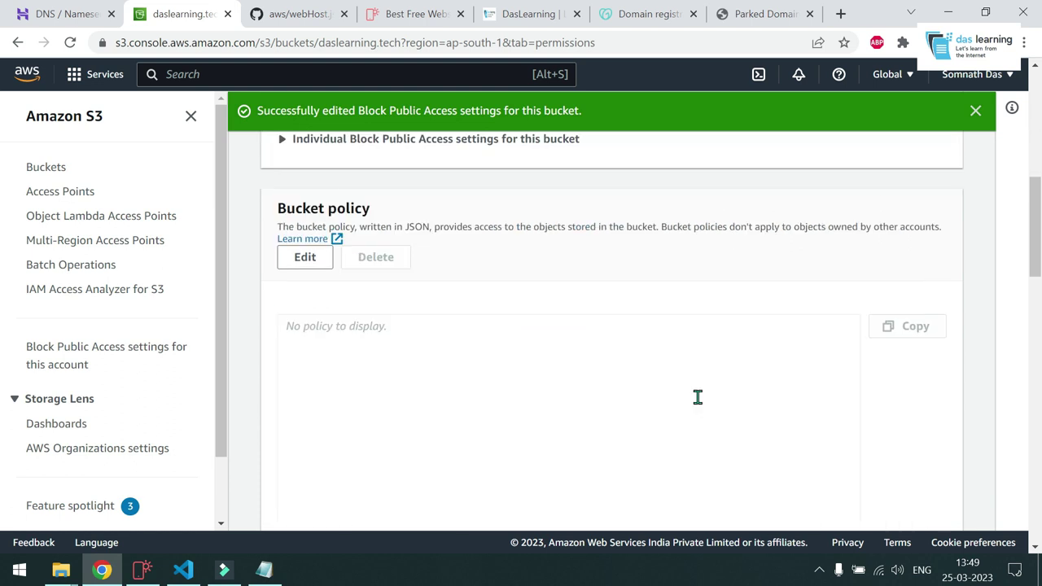
scroll(579, 374, "down", 1)
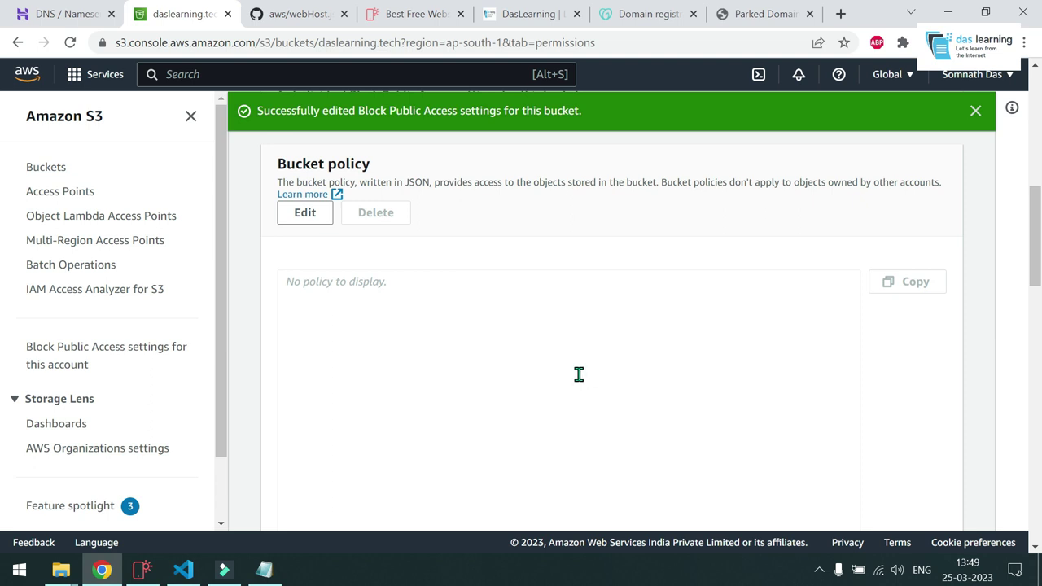
left_click(488, 298)
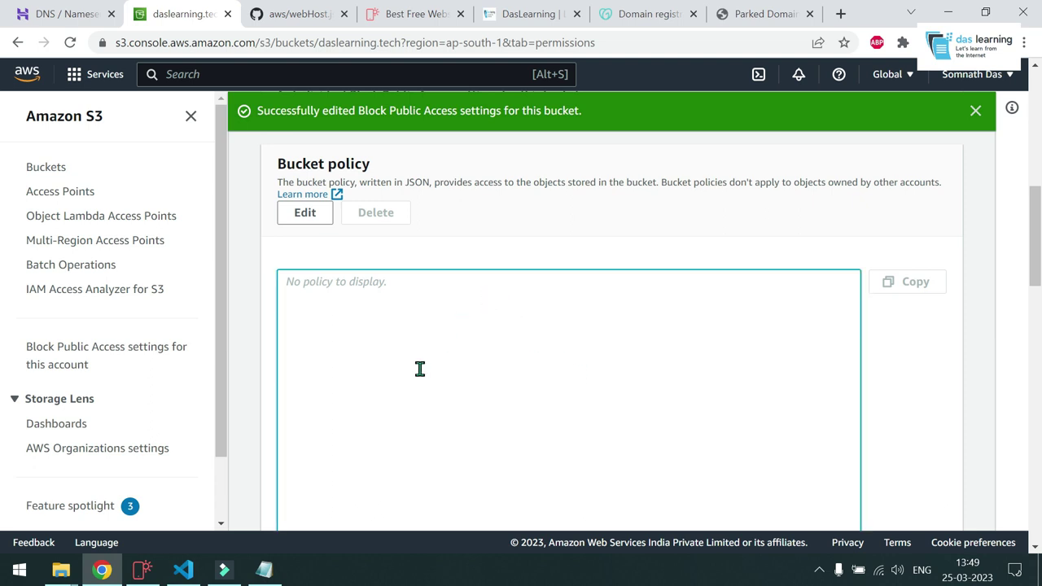
left_click(300, 14)
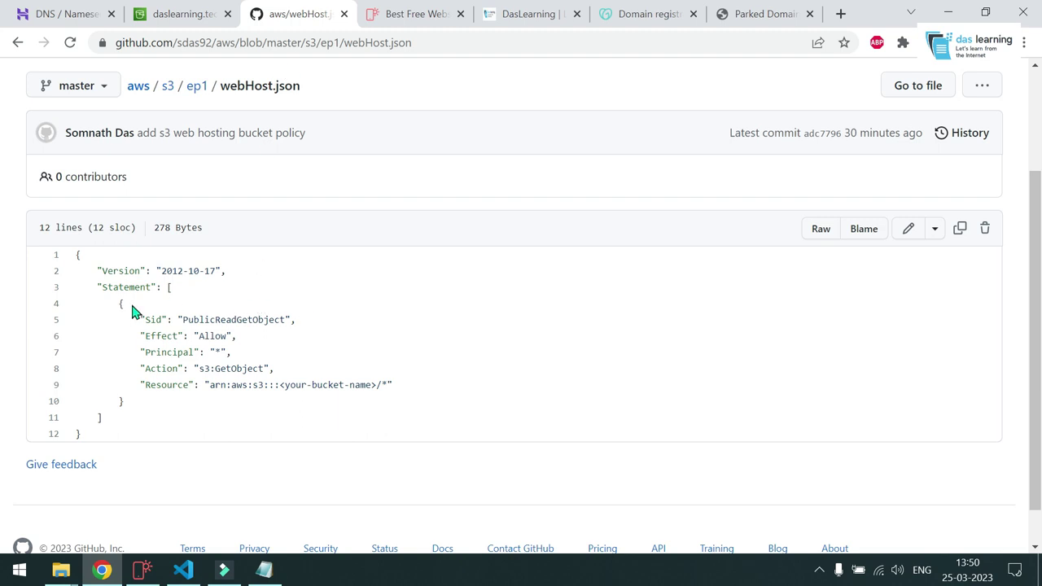
left_click(959, 229)
left_click(264, 570)
key("ctrl+v")
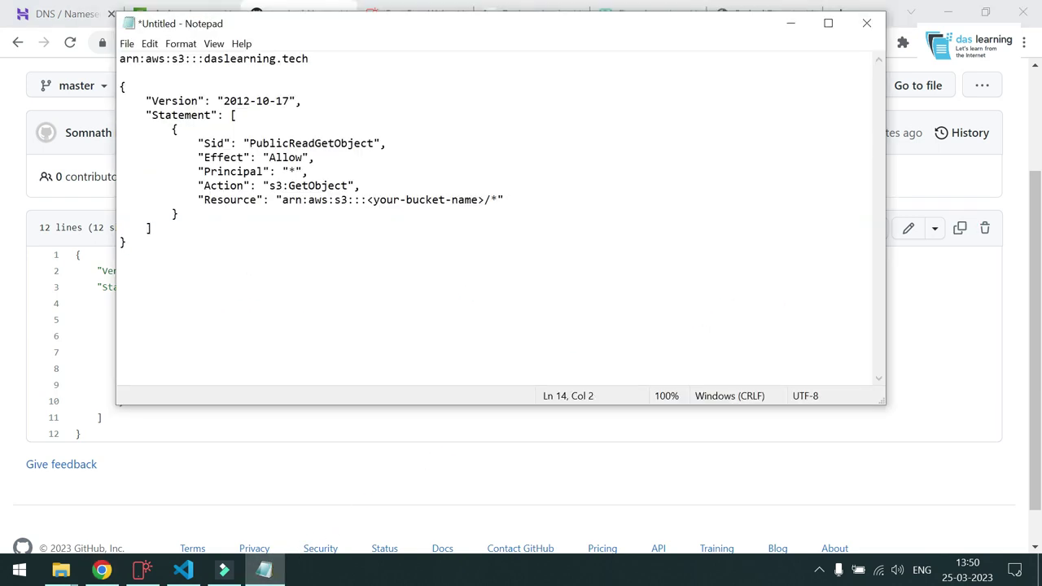
Replace the <your-bucket-name> placeholder in the policy's Resource line with daslearning.tech, taken from the ARN.
left_click(312, 58)
left_click_drag(312, 59, 121, 61)
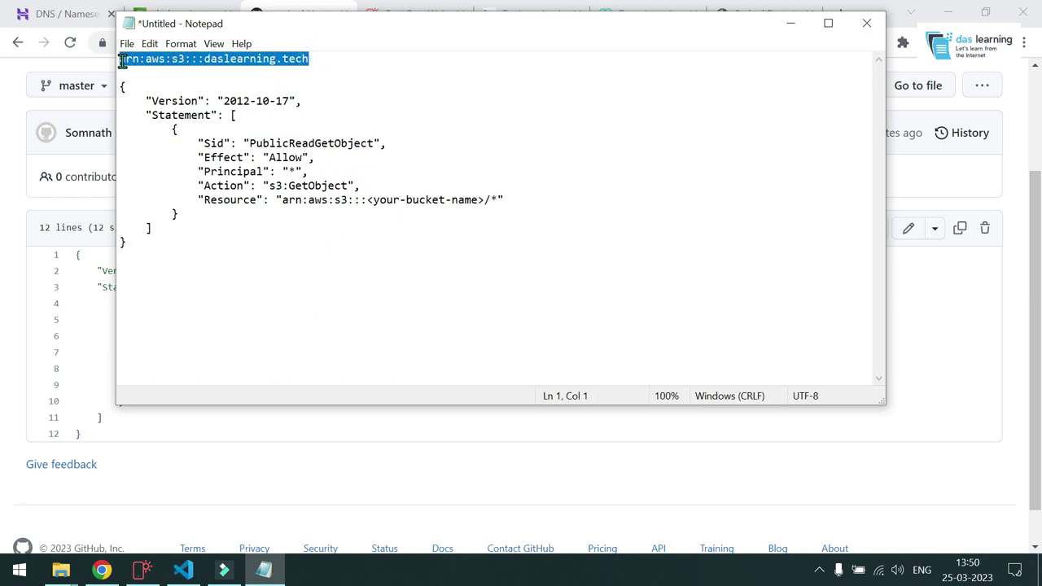
left_click_drag(281, 200, 481, 200)
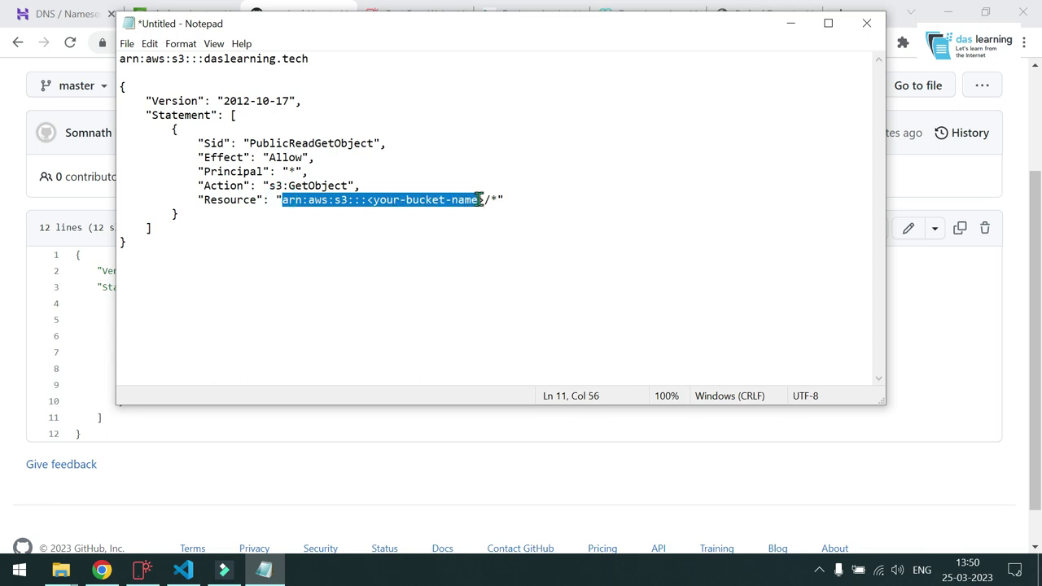
left_click_drag(204, 60, 311, 58)
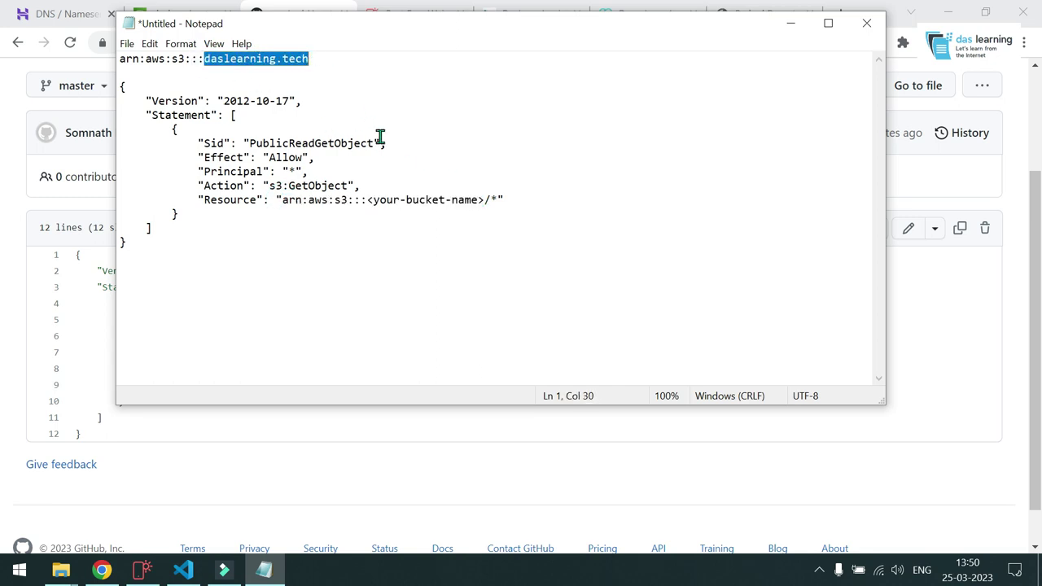
left_click_drag(367, 200, 485, 200)
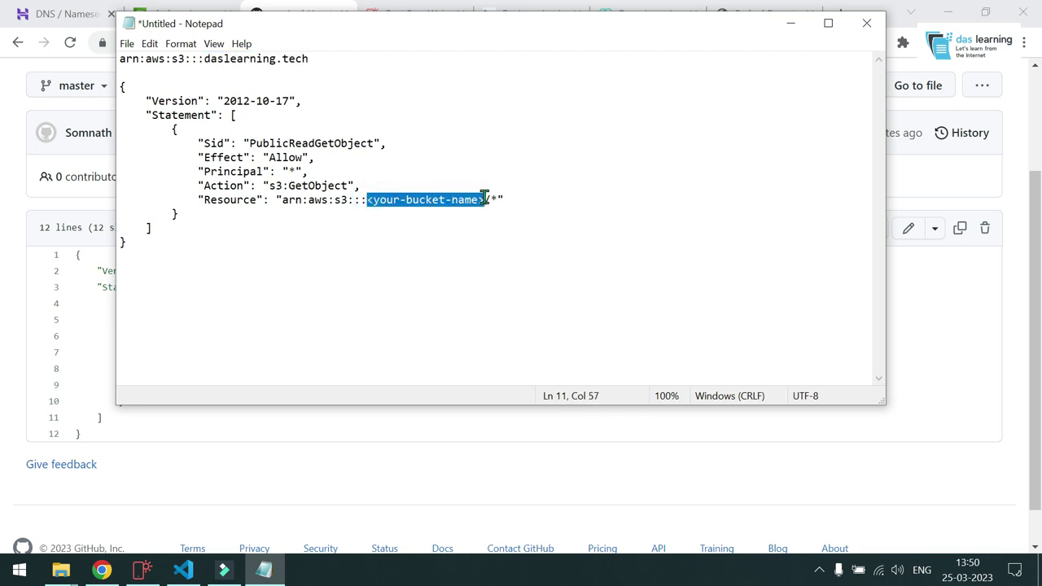
key("ctrl+v")
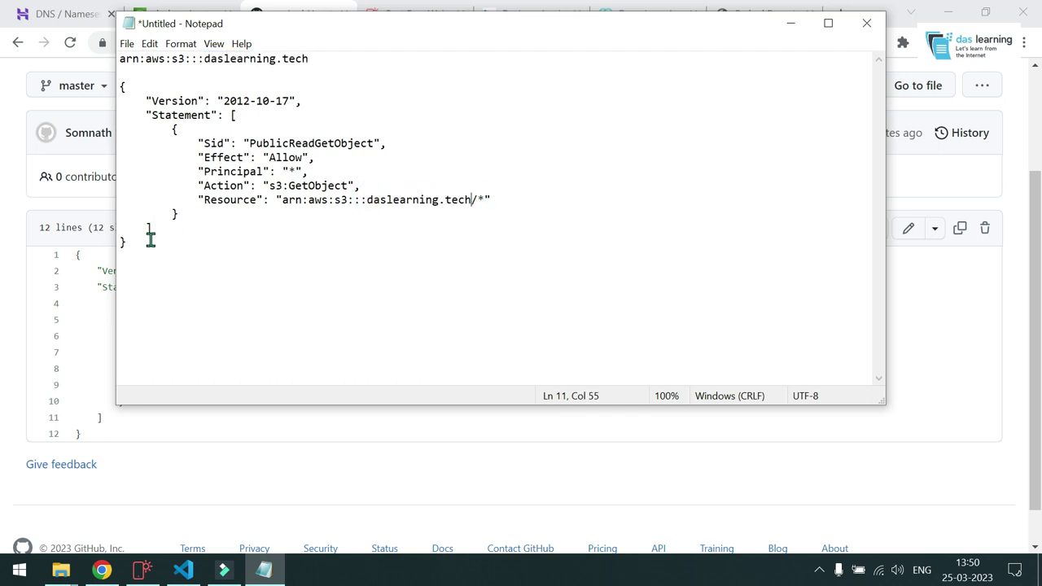
Copy the completed JSON policy from Notepad, paste it as the daslearning.tech bucket policy and save the changes.
left_click_drag(129, 241, 117, 89)
key("ctrl+c")
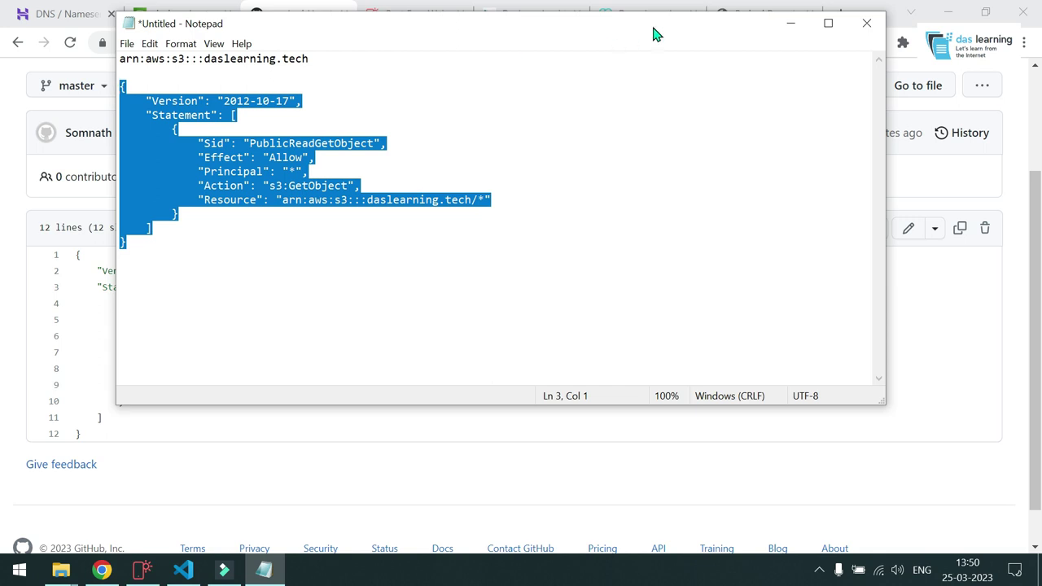
left_click(790, 23)
key("ctrl+shift+Tab")
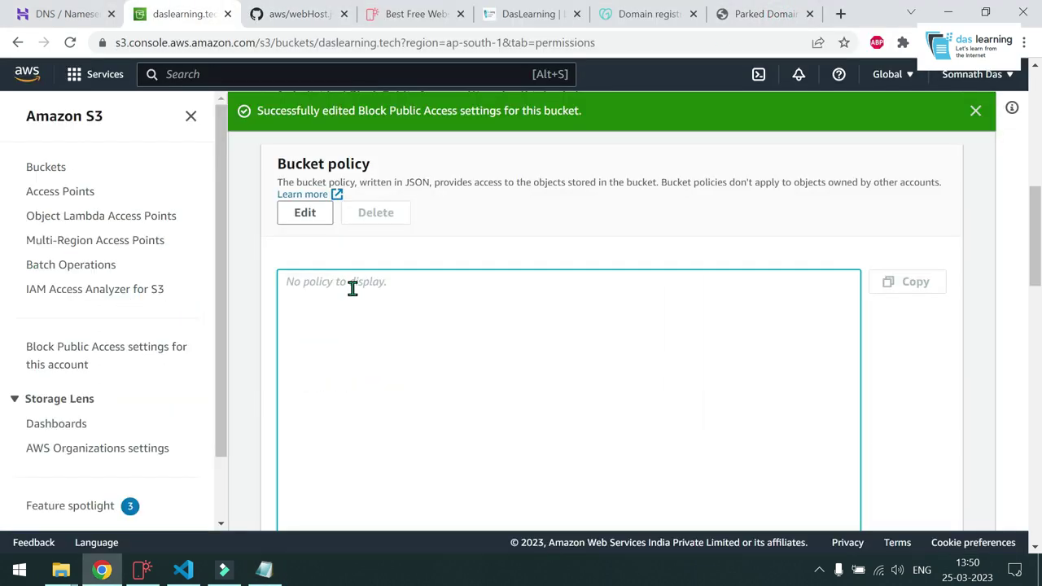
scroll(712, 314, "up", 2)
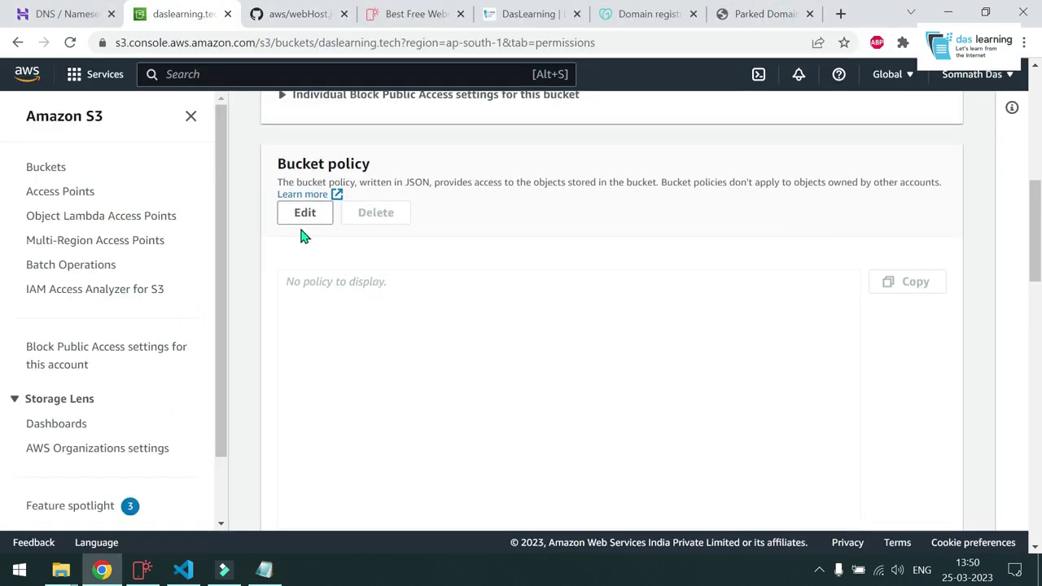
left_click(302, 222)
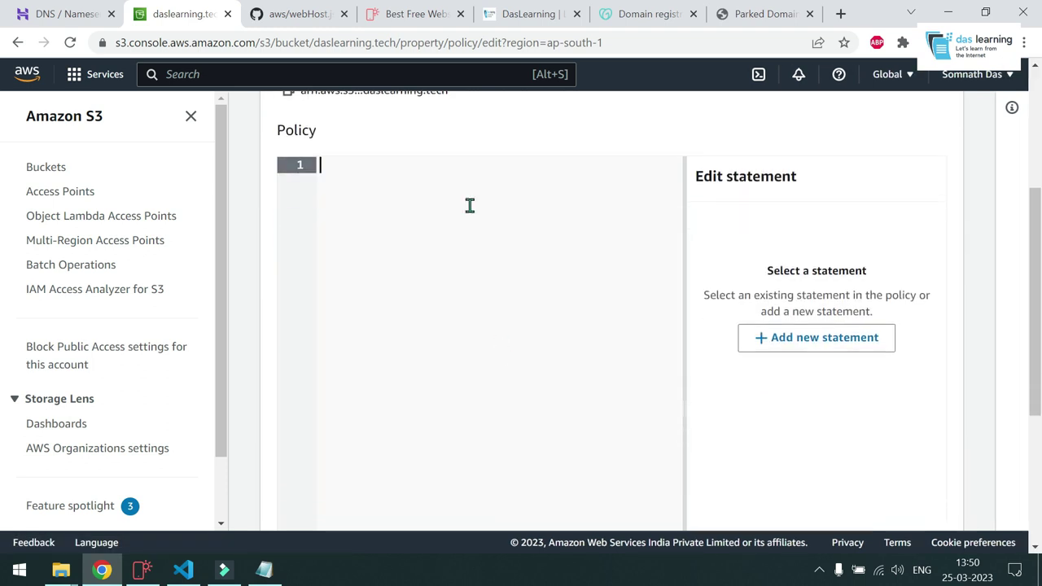
key("ctrl+v")
scroll(545, 284, "down", 4)
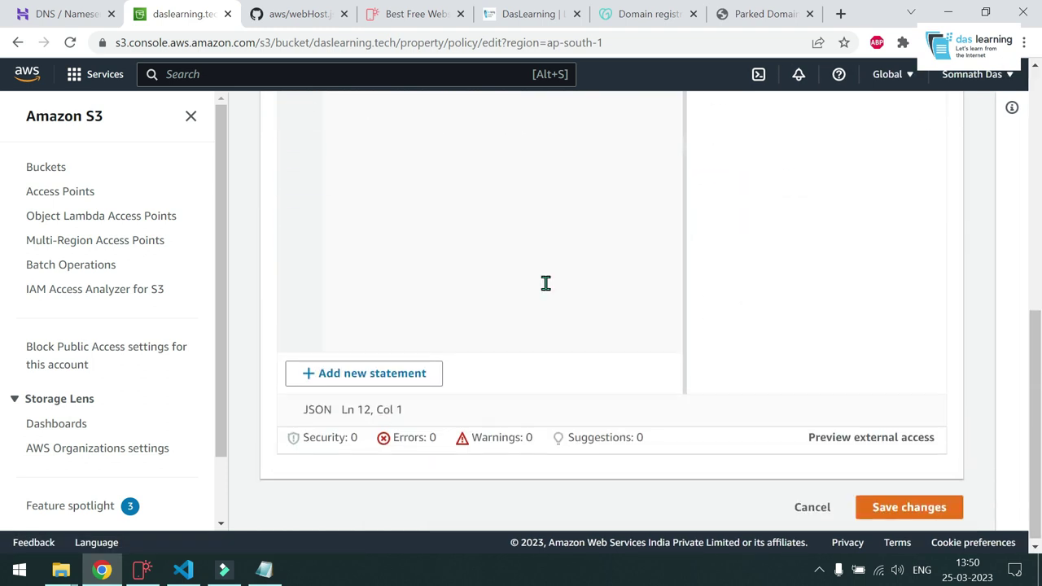
left_click(895, 511)
Check the bucket's access status and saved policy, and examine the Resource and Action lines of webHost.json in Visual Studio Code.
scroll(753, 392, "up", 1)
left_click_drag(342, 412, 281, 410)
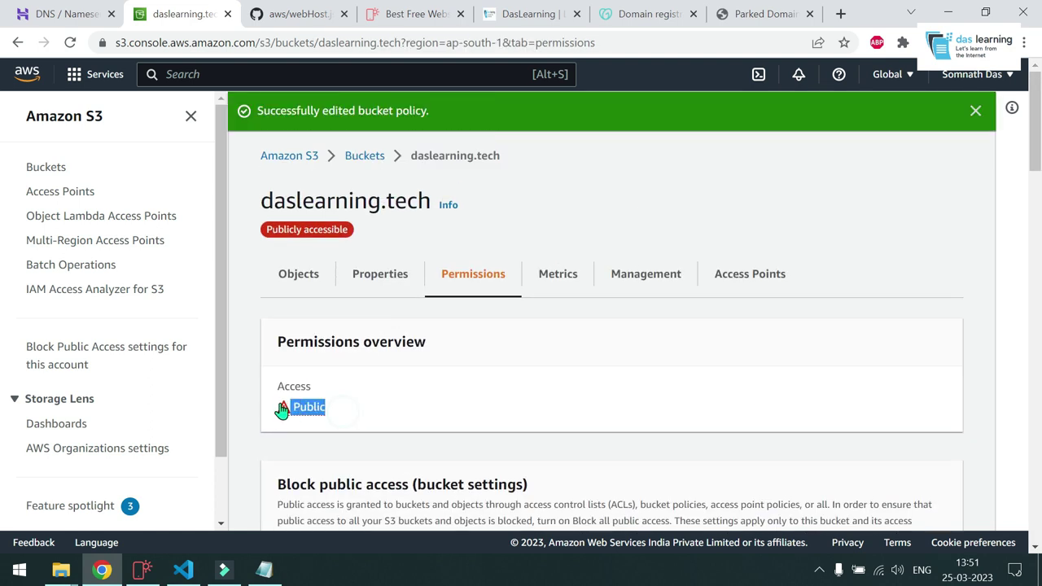
scroll(442, 412, "down", 8)
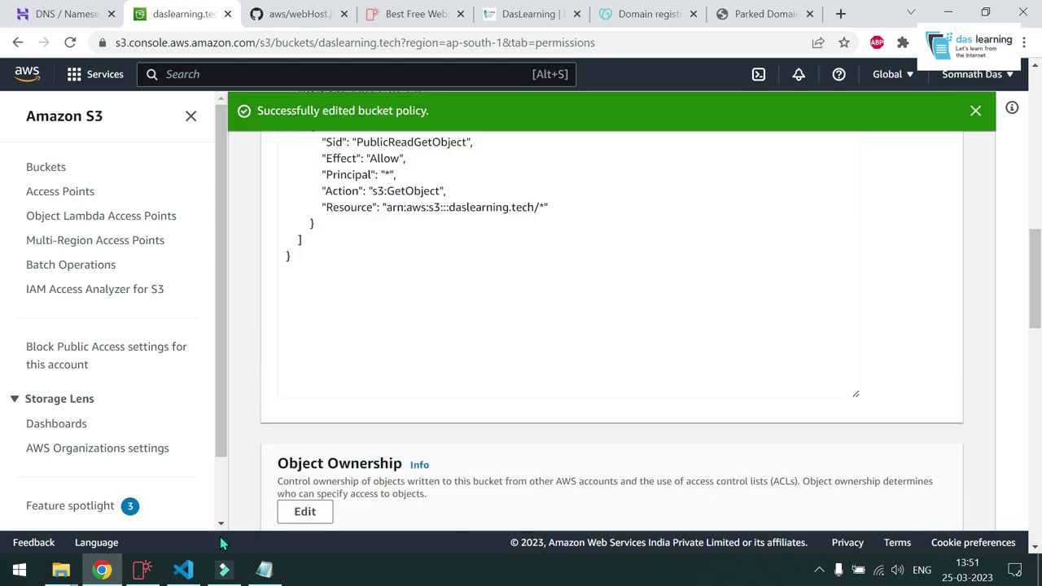
left_click(184, 569)
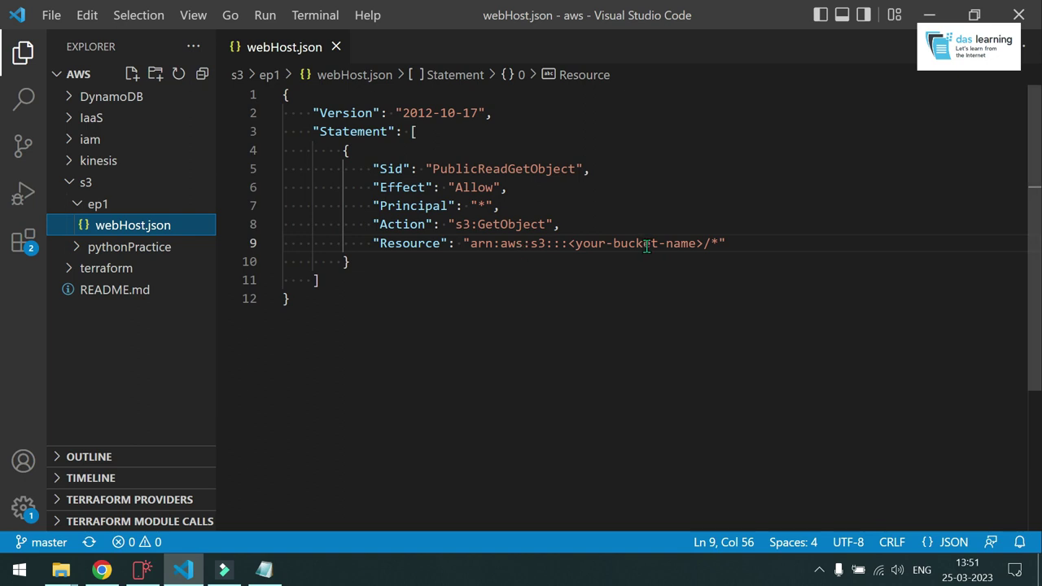
left_click_drag(569, 243, 715, 243)
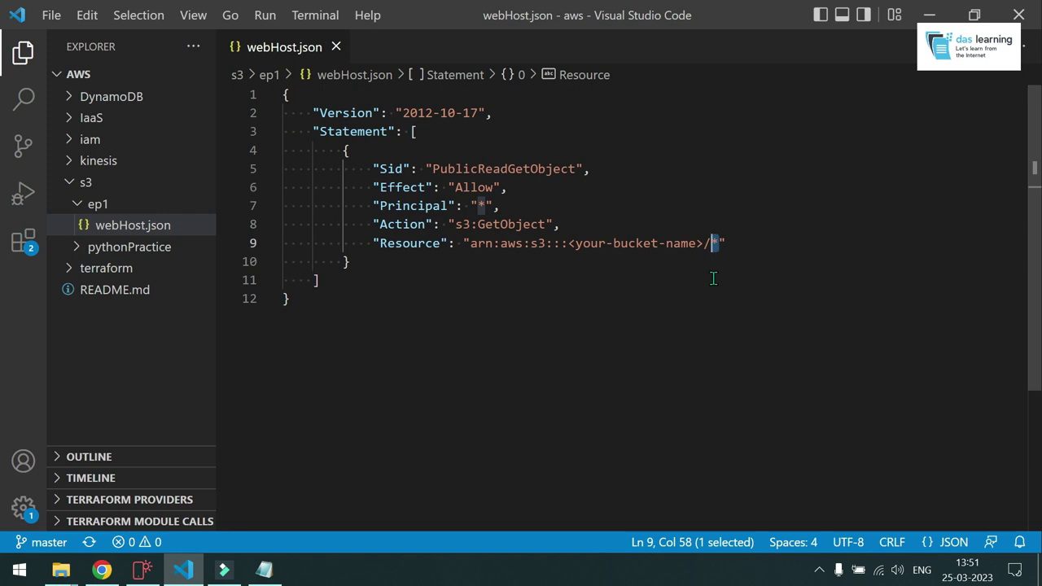
left_click_drag(455, 224, 545, 224)
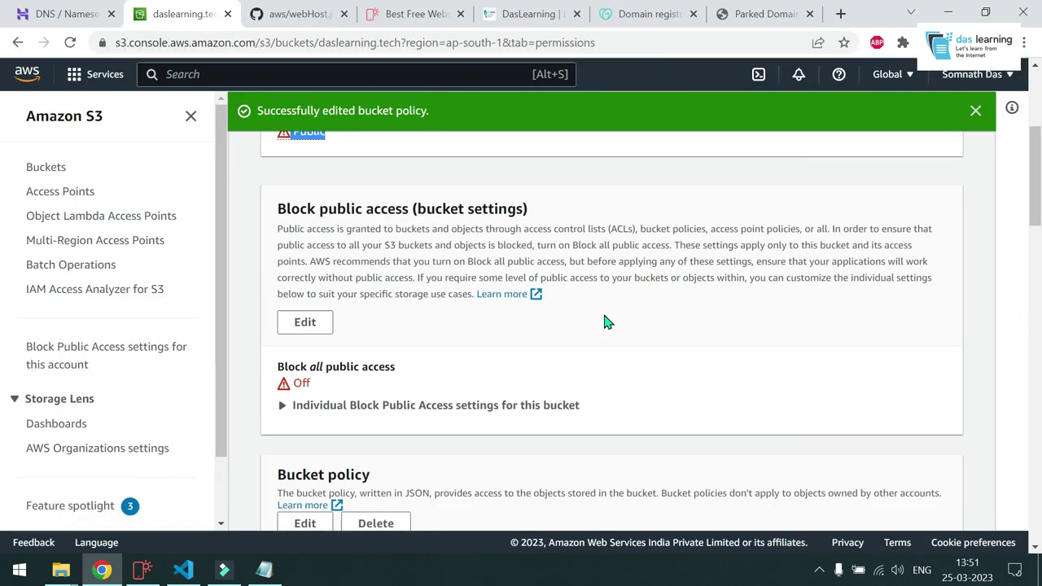
scroll(604, 320, "up", 5)
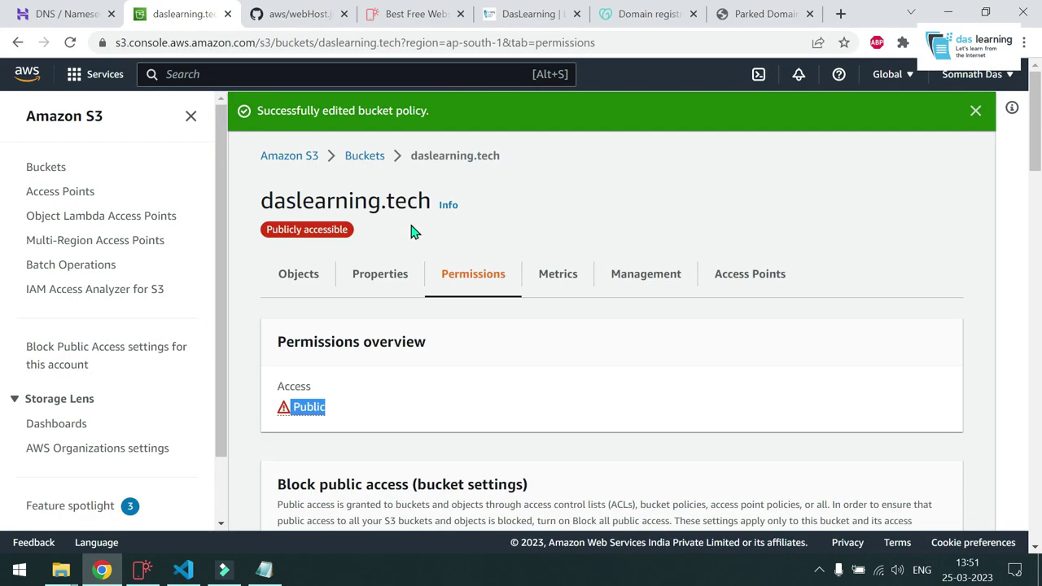
left_click(355, 161)
scroll(403, 325, "down", 3)
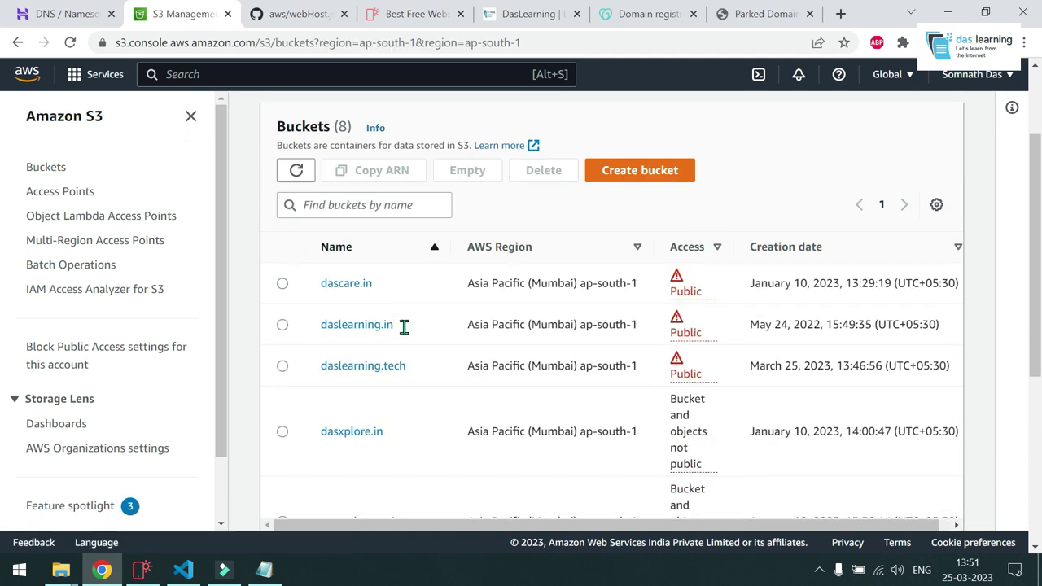
scroll(407, 334, "down", 3)
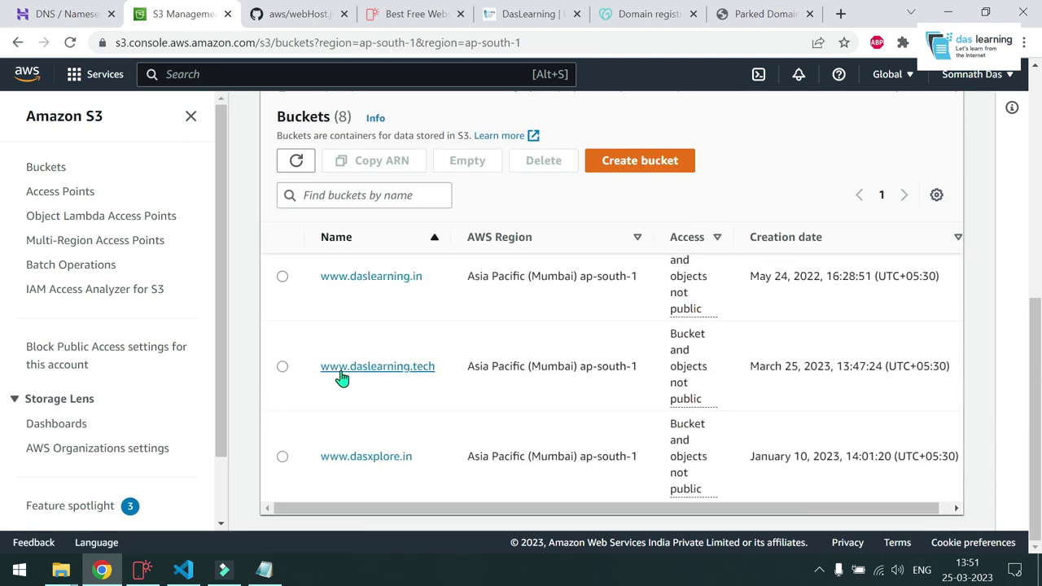
left_click(386, 368)
left_click(377, 217)
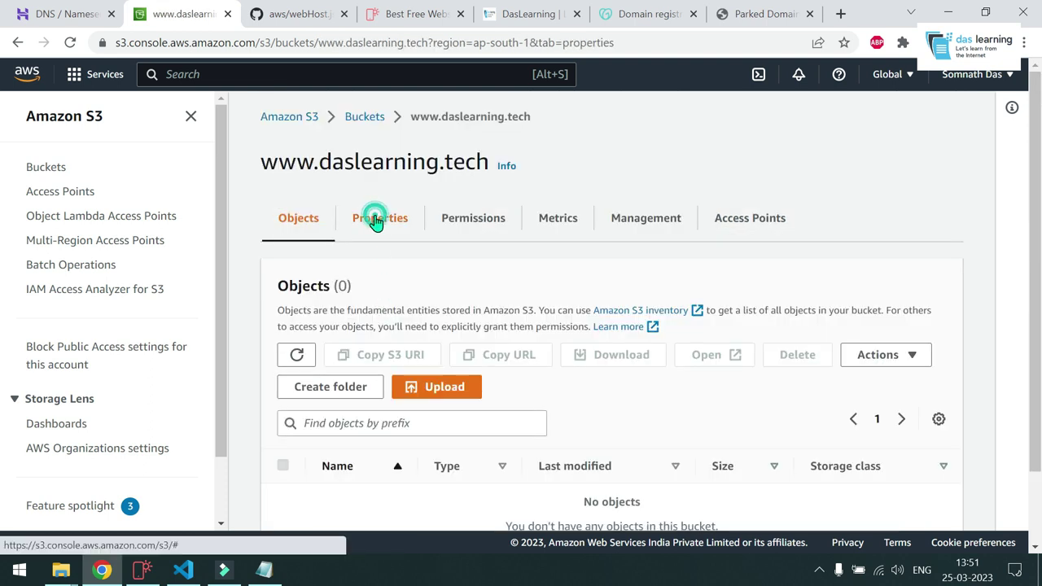
scroll(456, 300, "down", 10)
scroll(456, 300, "down", 10)
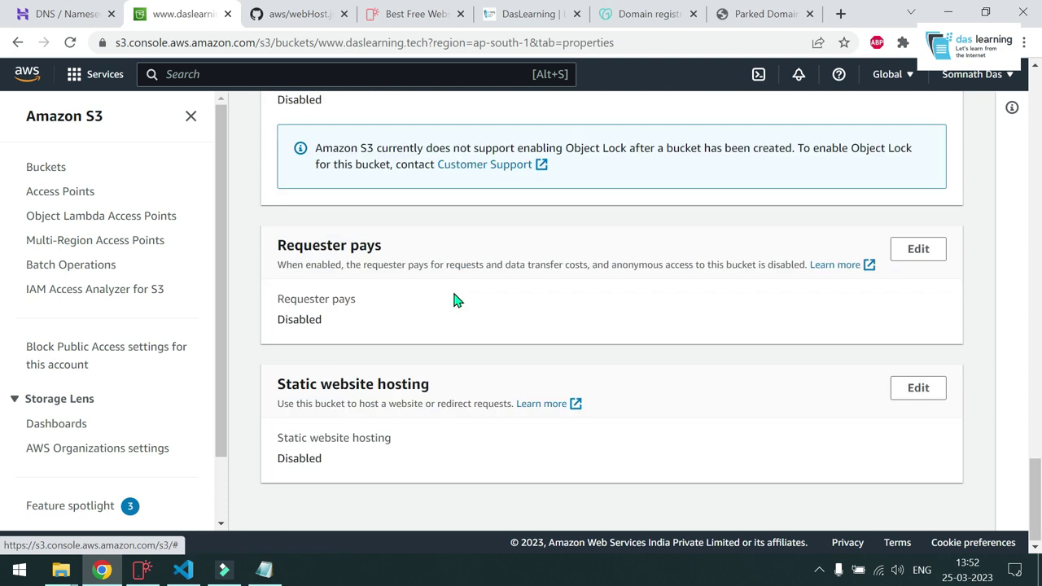
left_click(932, 391)
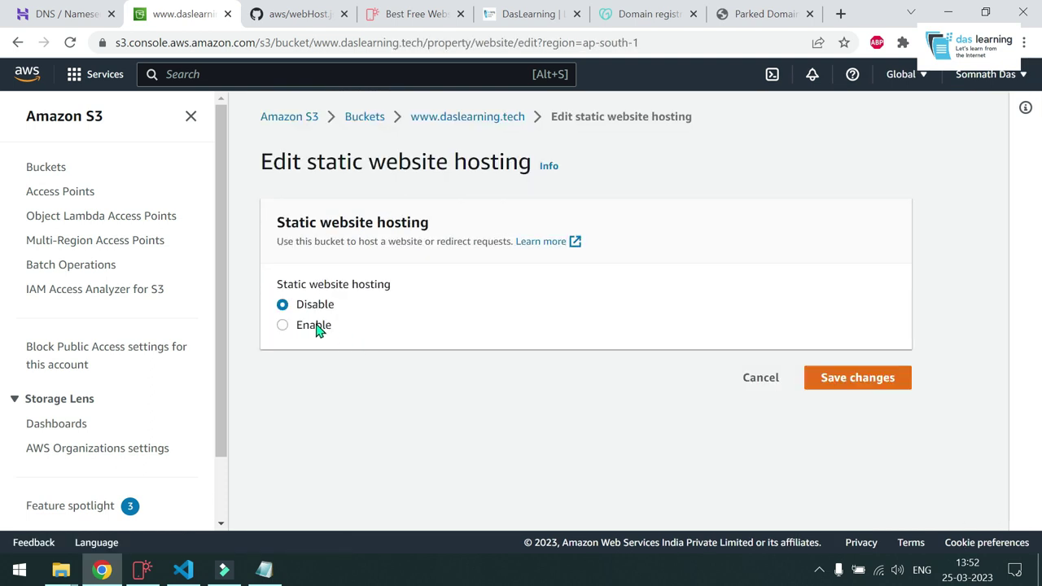
left_click(302, 326)
scroll(411, 348, "down", 2)
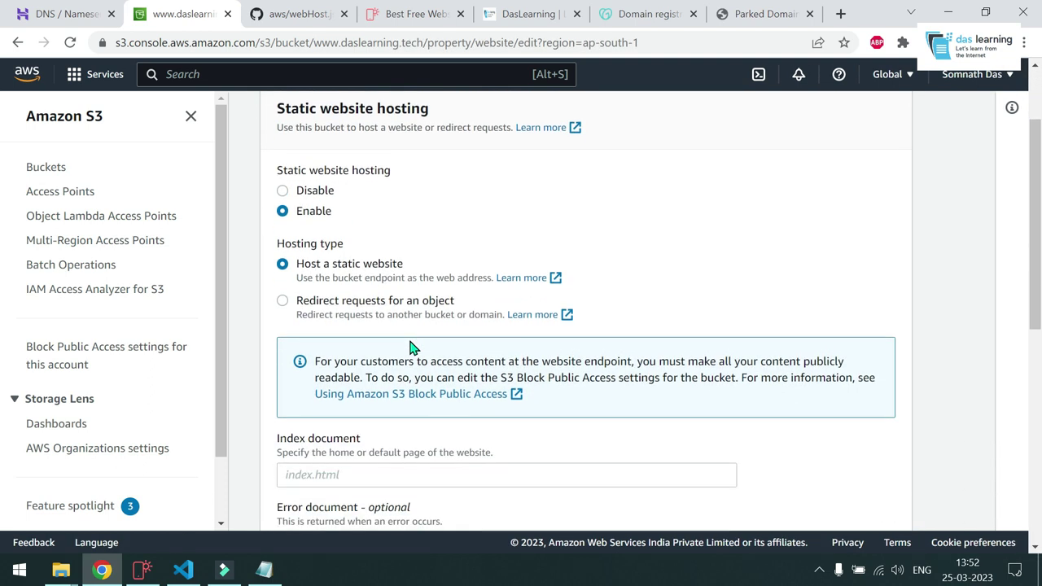
left_click(282, 301)
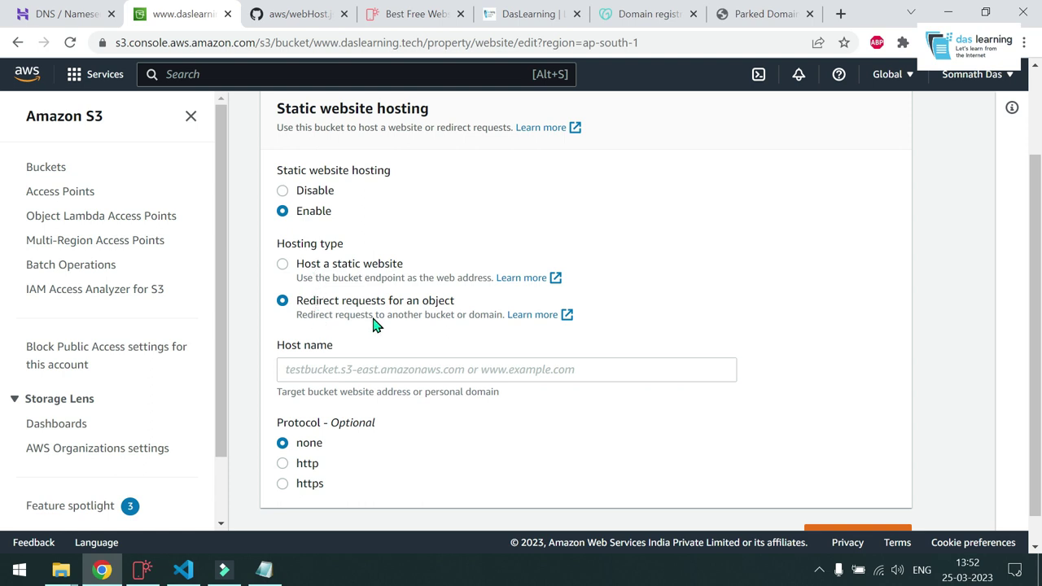
left_click(365, 369)
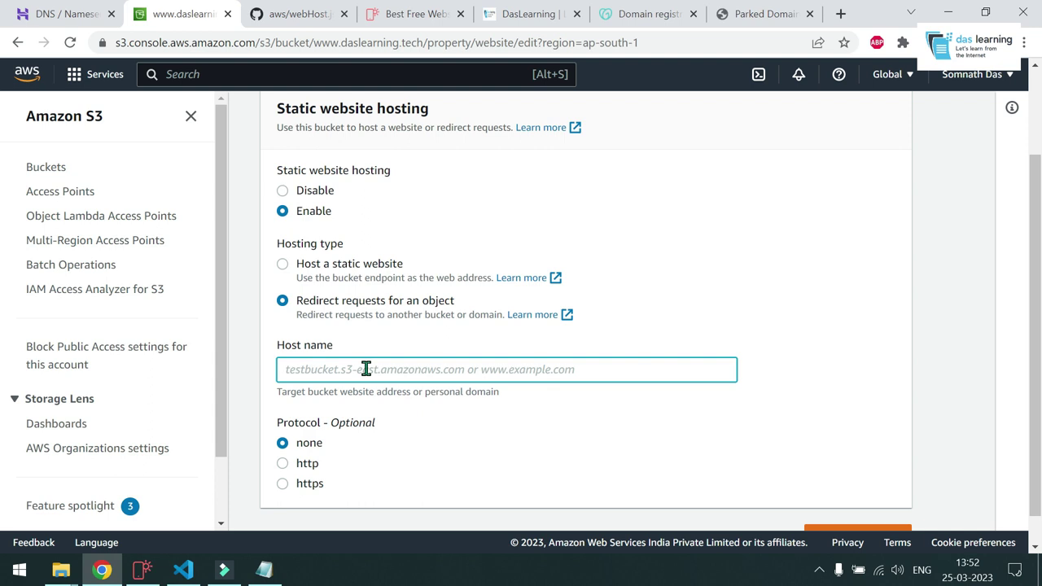
type("daslearning.tech")
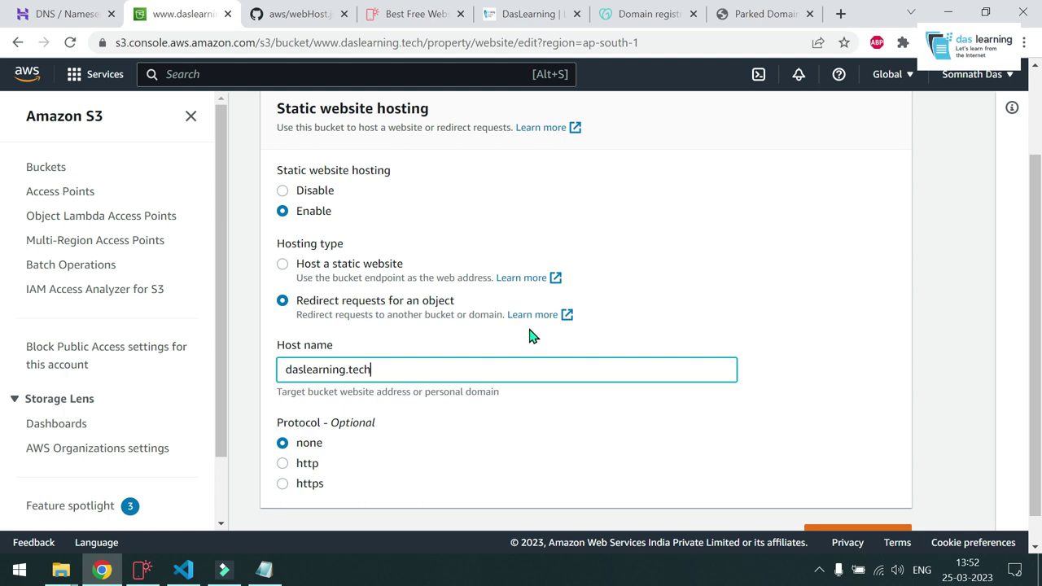
left_click(282, 464)
scroll(448, 458, "down", 1)
left_click(849, 506)
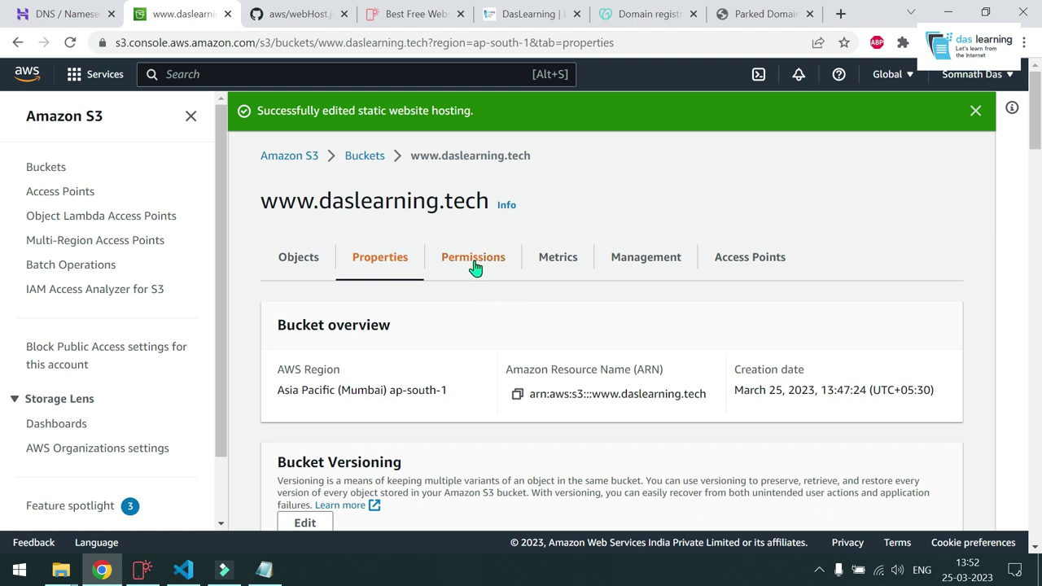
Go back to the bucket list, open the daslearning.tech bucket and start an upload to it.
left_click(365, 156)
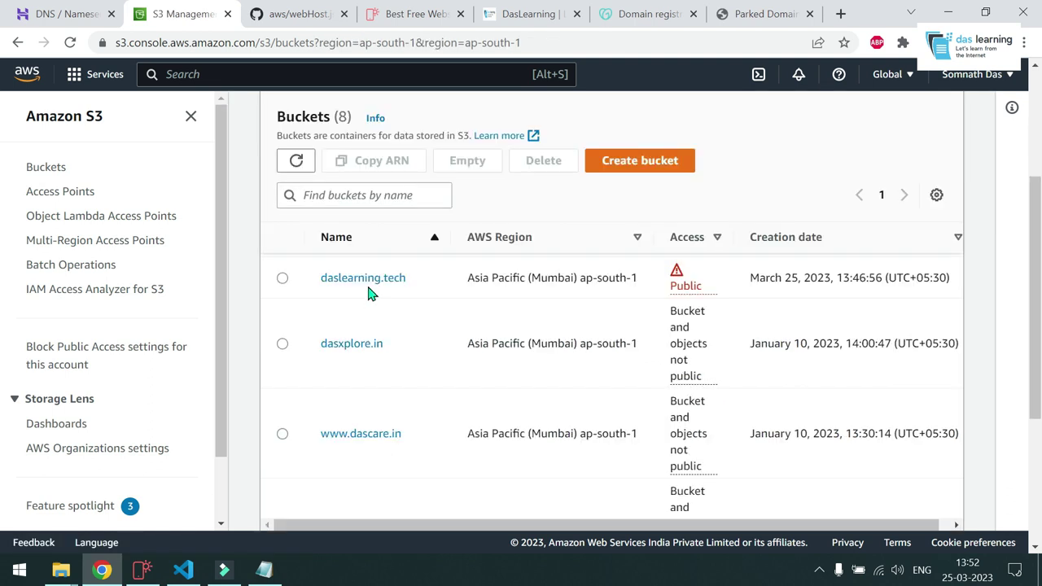
left_click(363, 278)
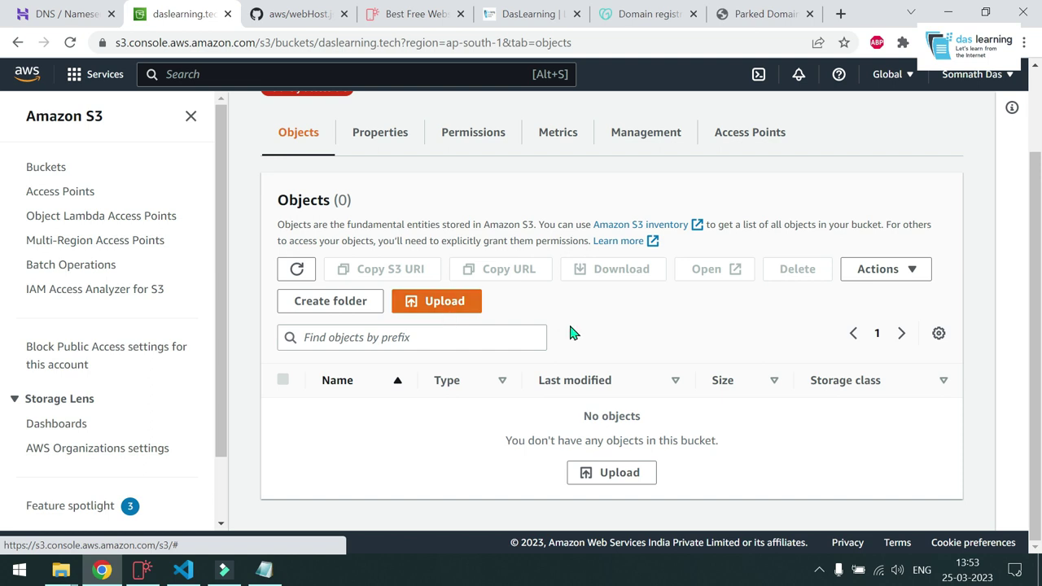
scroll(574, 329, "up", 2)
left_click_drag(274, 162, 426, 162)
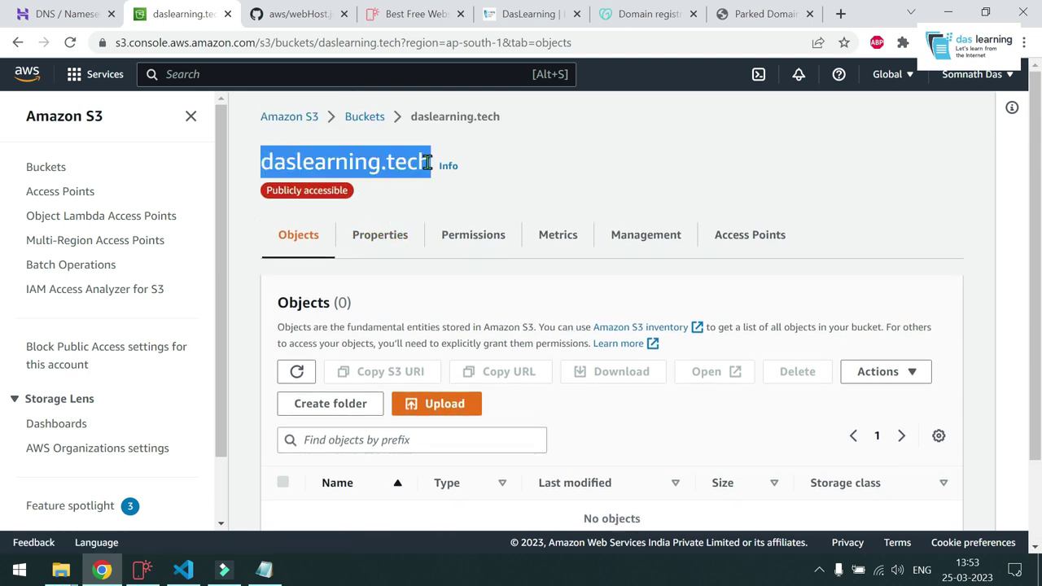
scroll(527, 384, "down", 2)
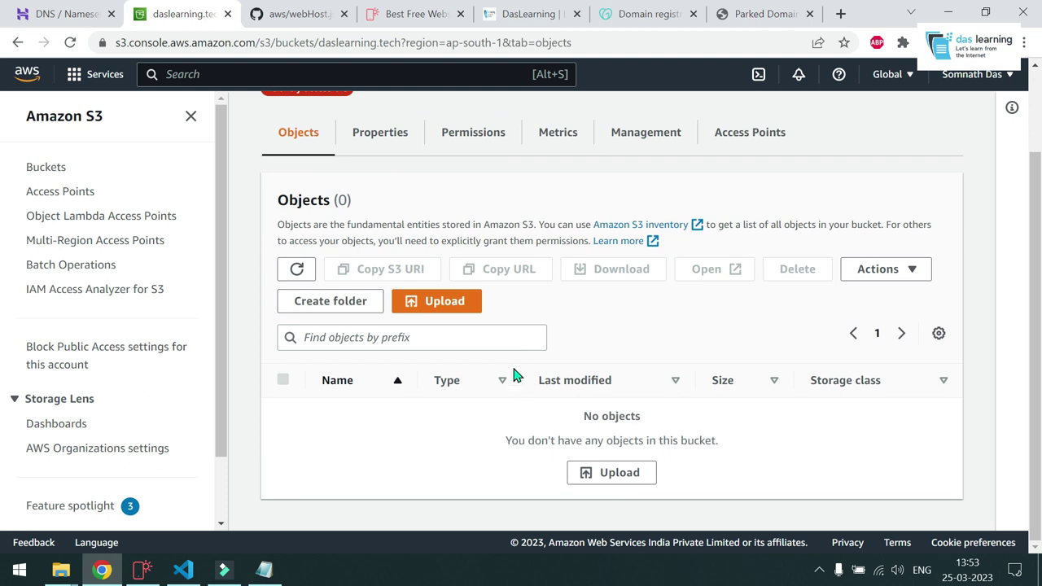
left_click(429, 310)
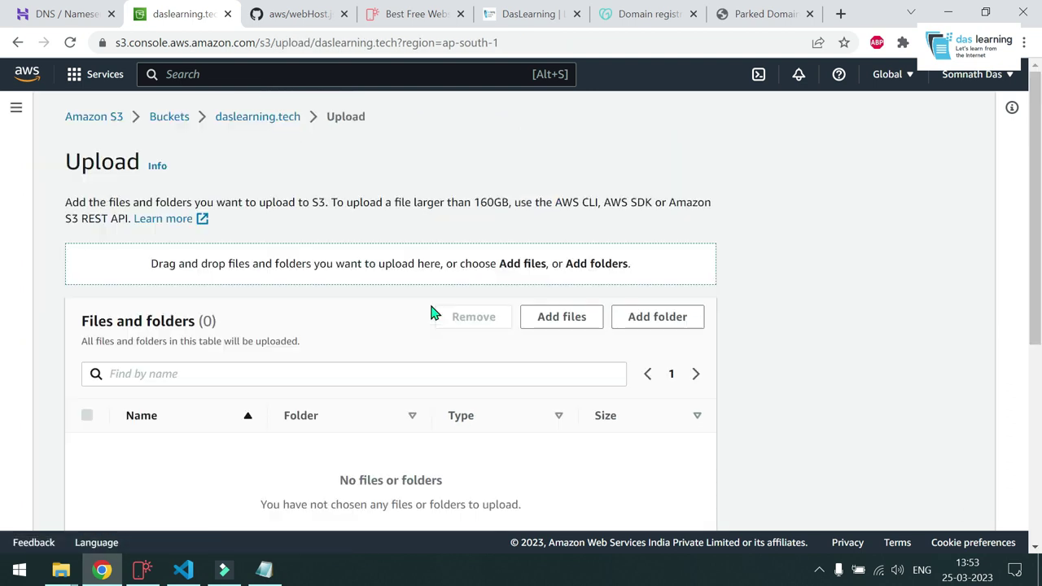
Switch to File Explorer and examine the published site files in the html folder, including the assets and bootstrap subfolders and project.mobirise.
key("alt+Tab")
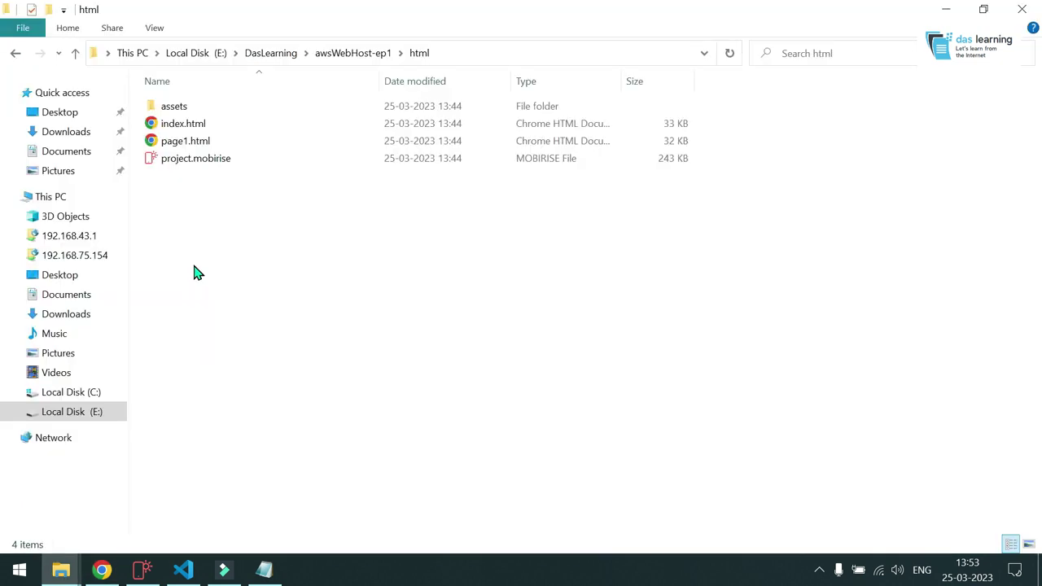
left_click(209, 143)
mouse_move(209, 143)
left_mouse_down()
mouse_move(205, 98)
mouse_move(205, 143)
left_mouse_up()
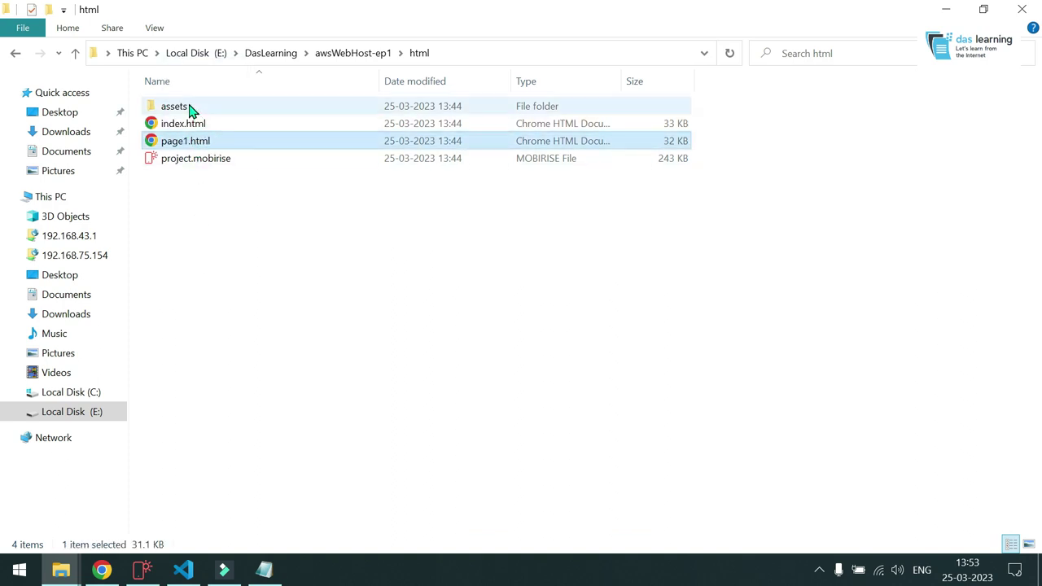
double_click(189, 108)
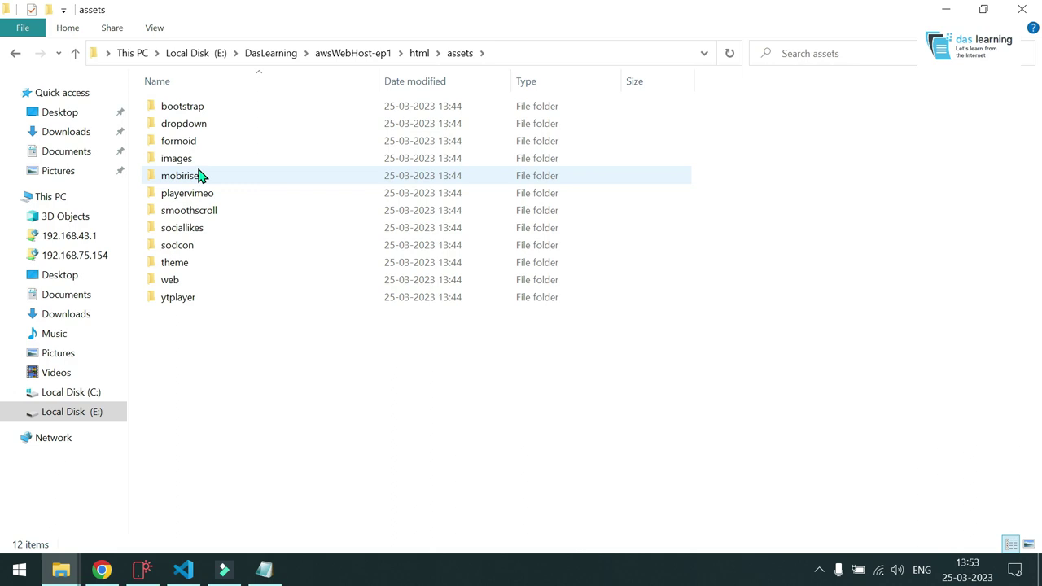
left_click(195, 159)
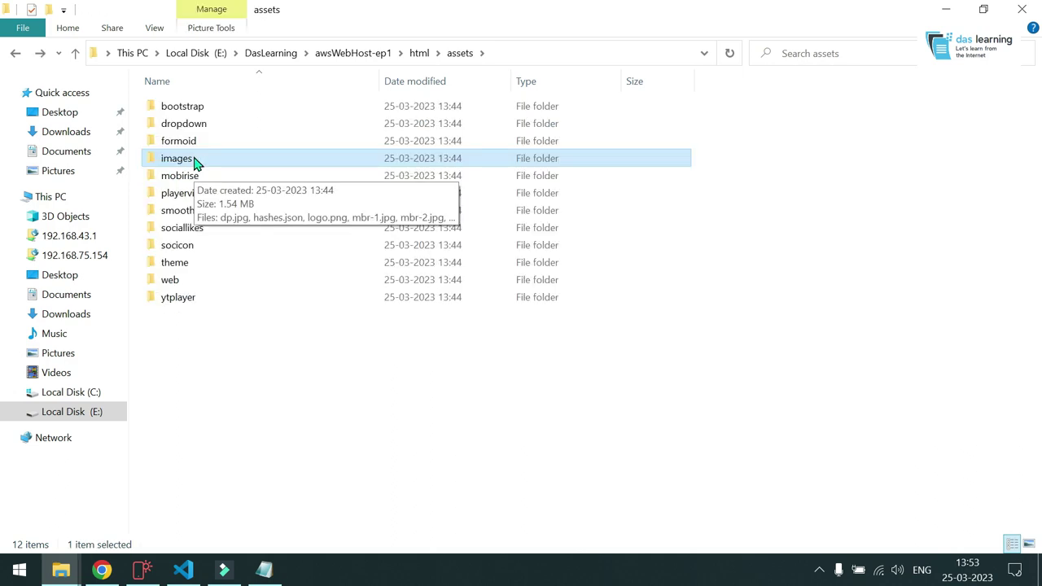
double_click(194, 109)
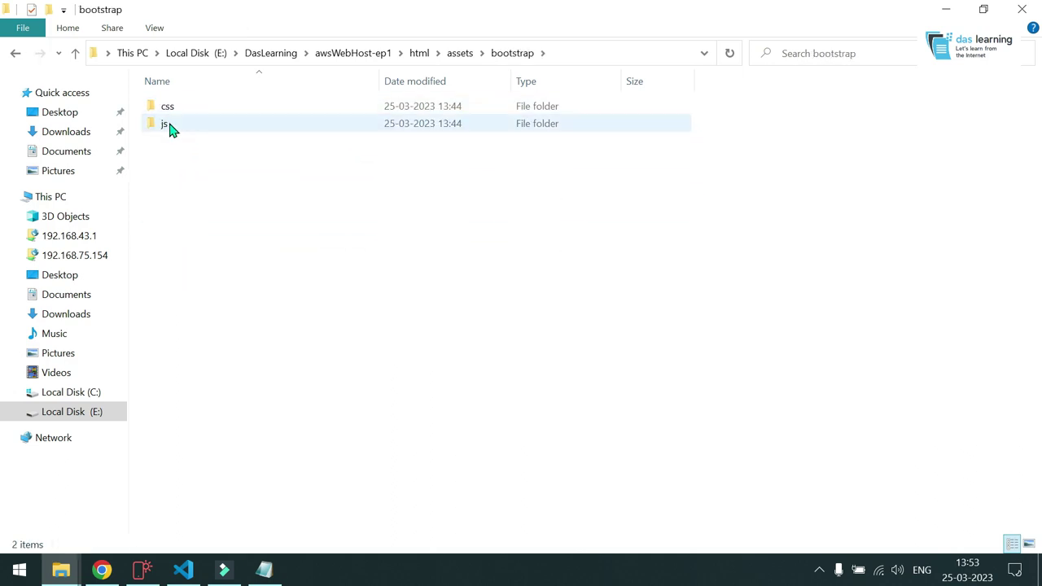
key("BackSpace")
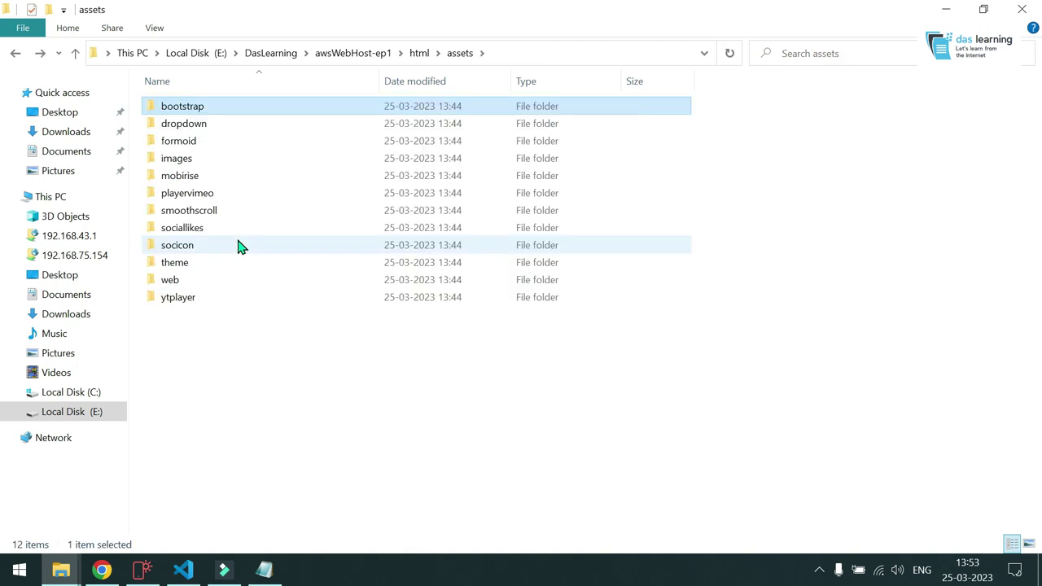
key("BackSpace")
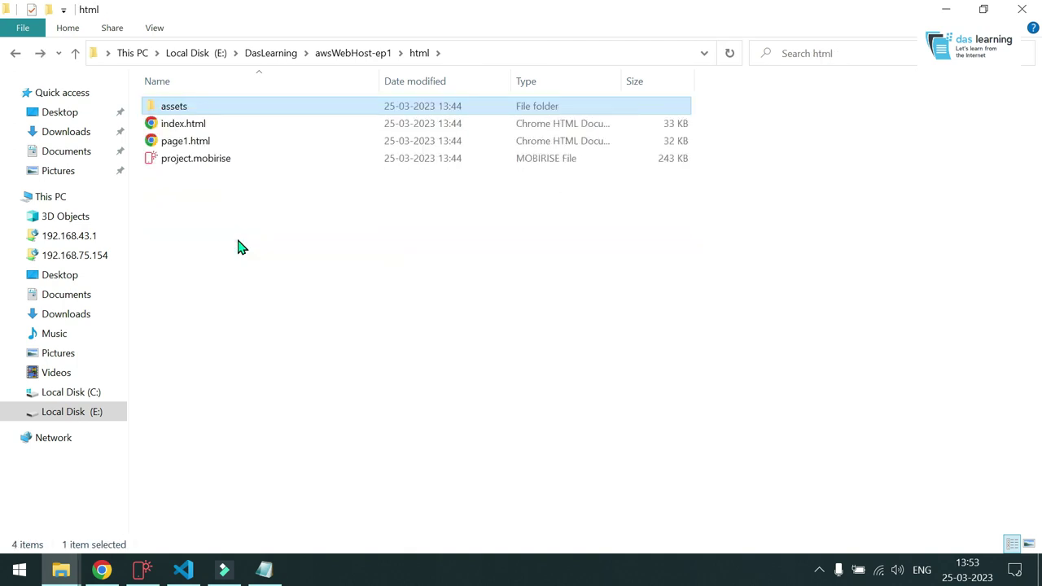
left_click(193, 176)
left_click(198, 162)
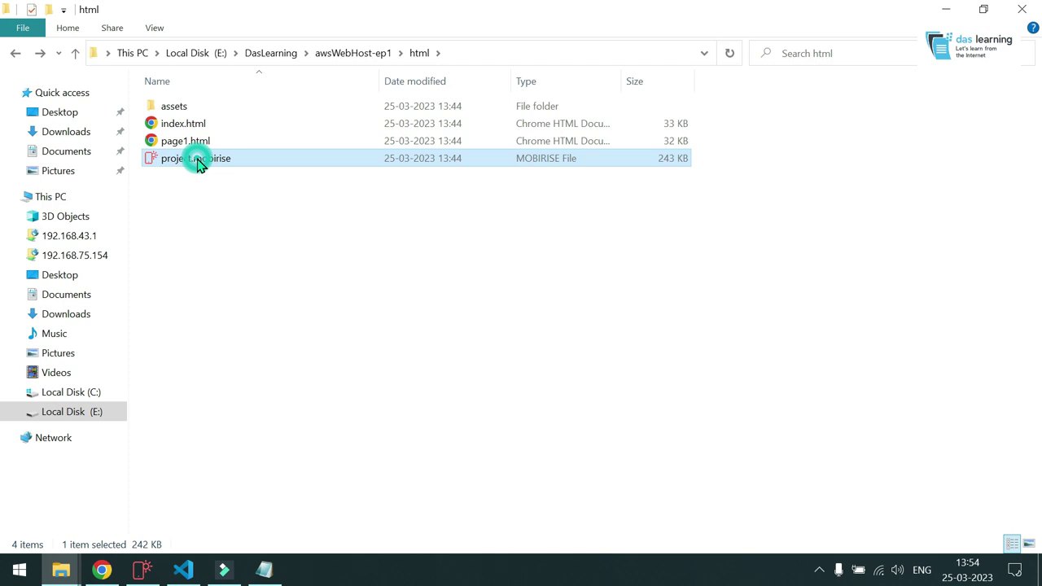
left_click(200, 203)
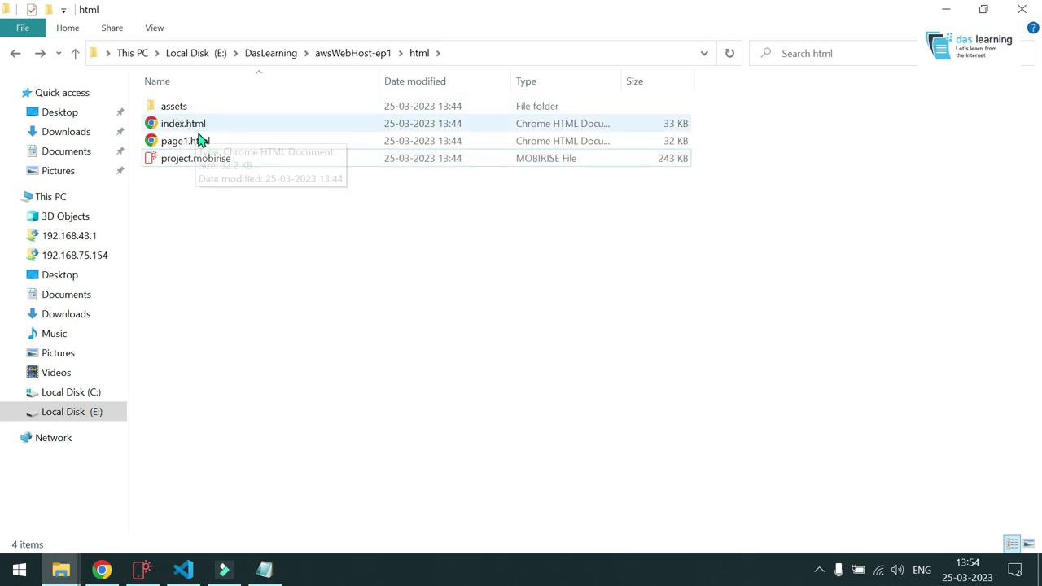
Return to Chrome and add the assets folder from DasLearning\awsWebHost-ep1\html to the S3 upload, allowing the site to receive its files.
left_click(101, 570)
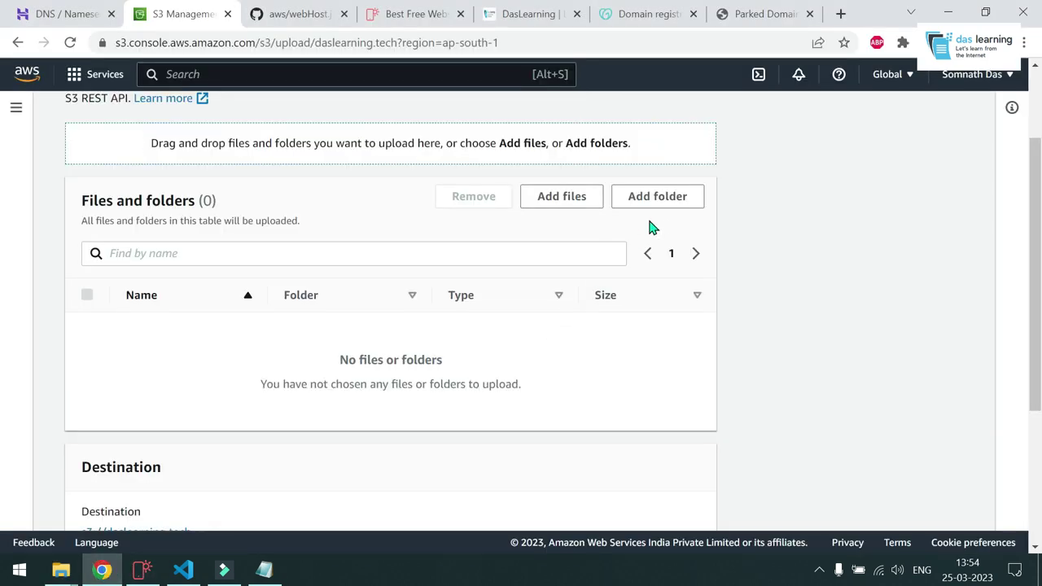
left_click(655, 203)
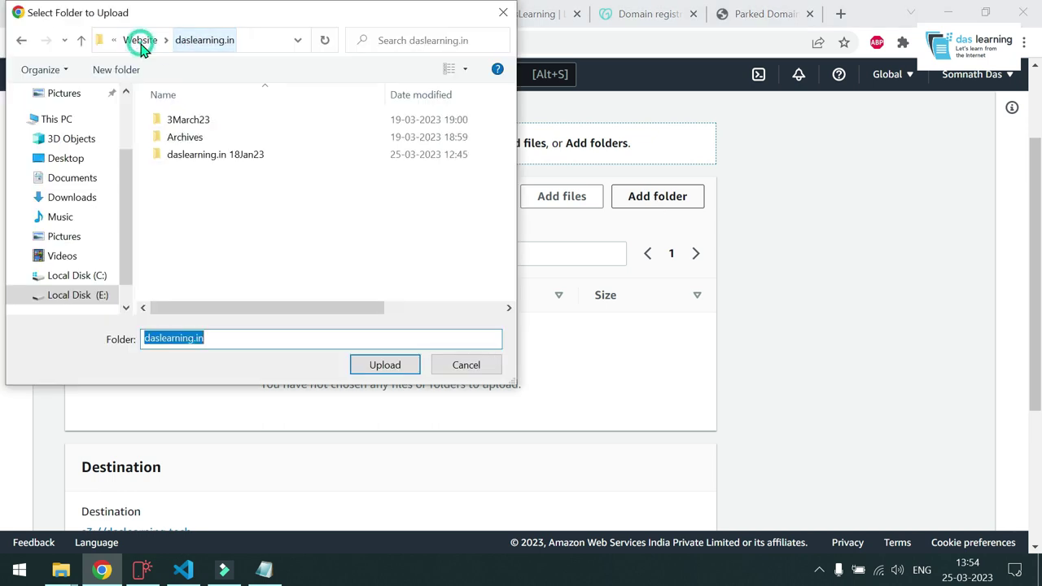
left_click(145, 43)
left_click(154, 42)
double_click(200, 139)
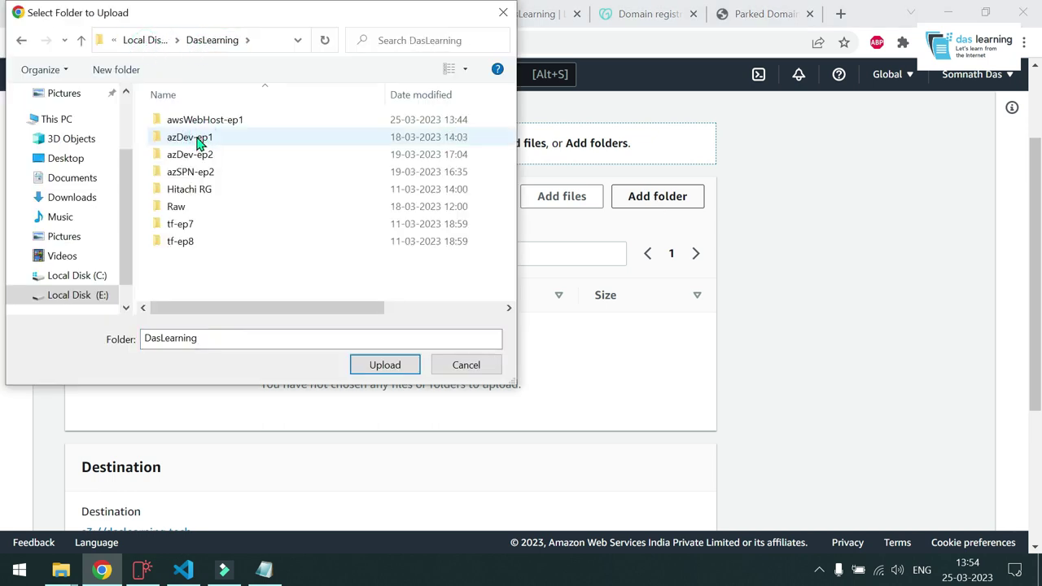
double_click(210, 120)
double_click(189, 122)
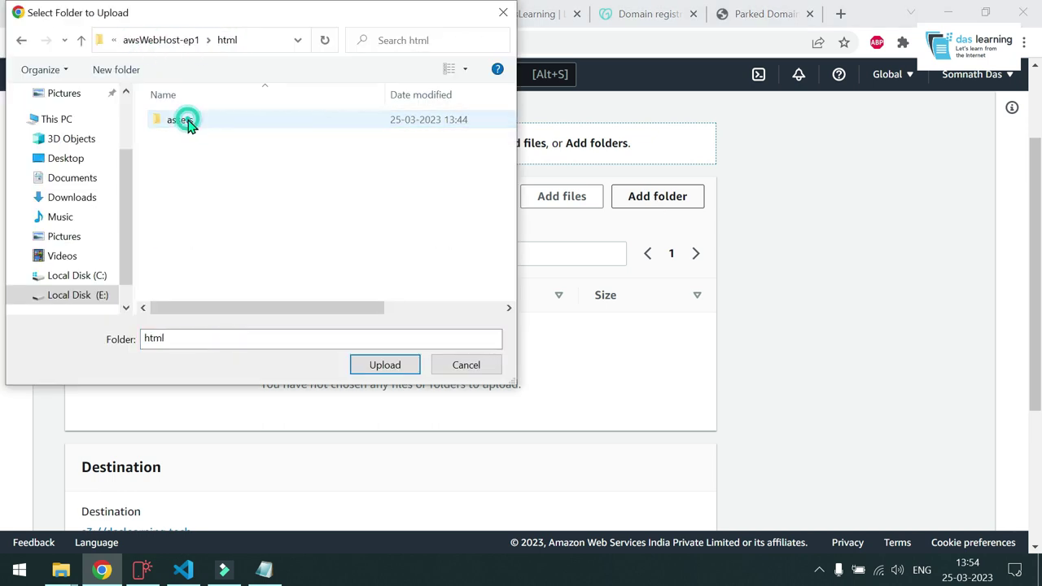
left_click(188, 122)
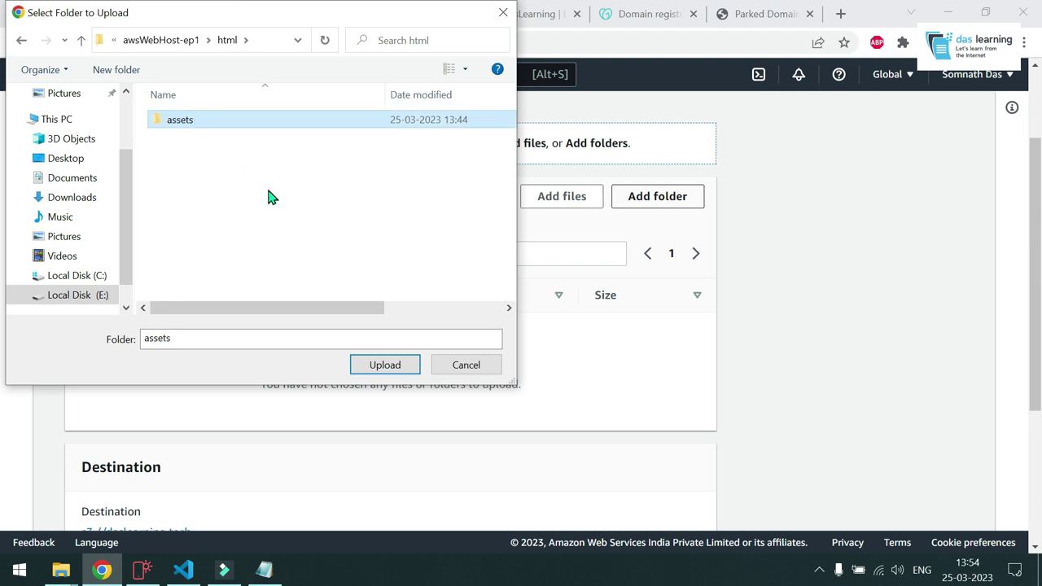
left_click(385, 364)
left_click(596, 134)
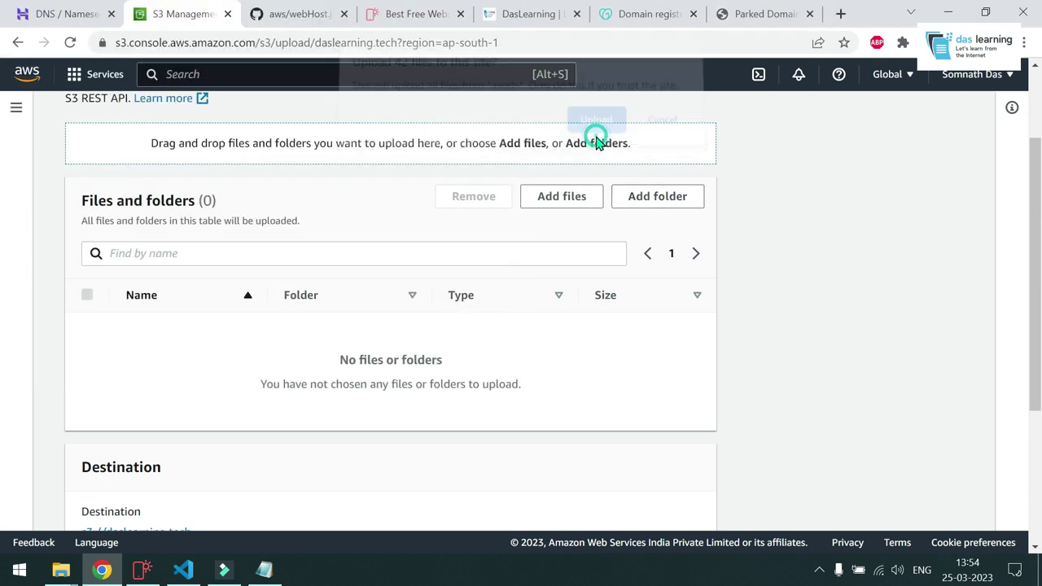
Add index.html and page1.html from the html folder to the upload list.
left_click(558, 201)
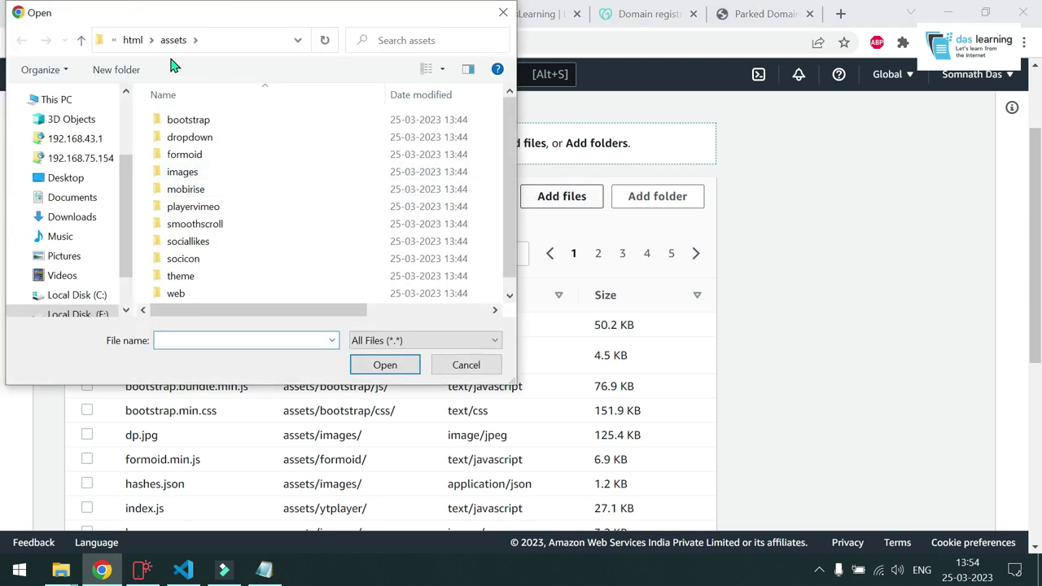
left_click(133, 40)
left_click(192, 154)
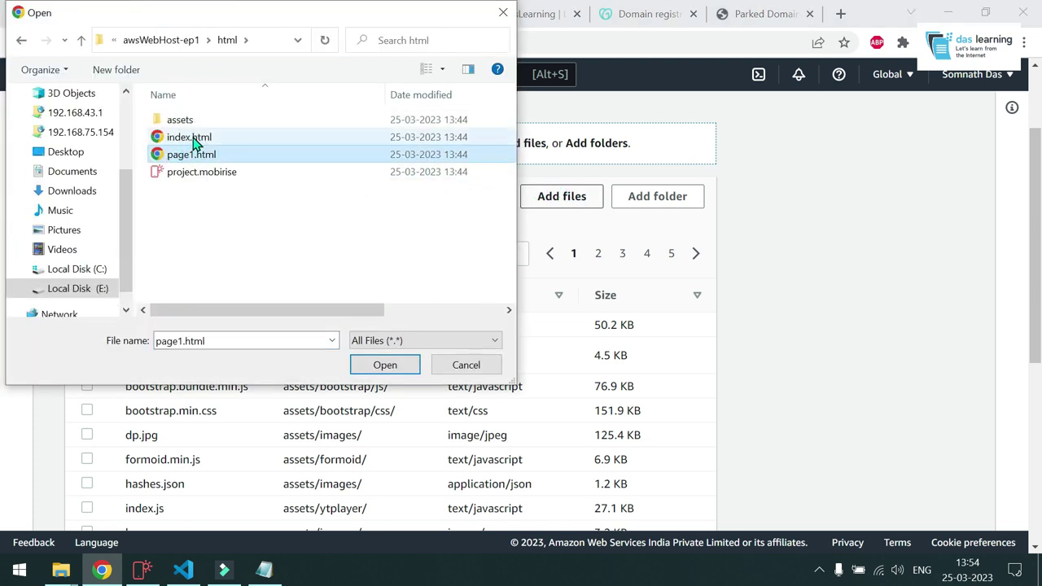
left_click(190, 137, "ctrl")
left_click(382, 366)
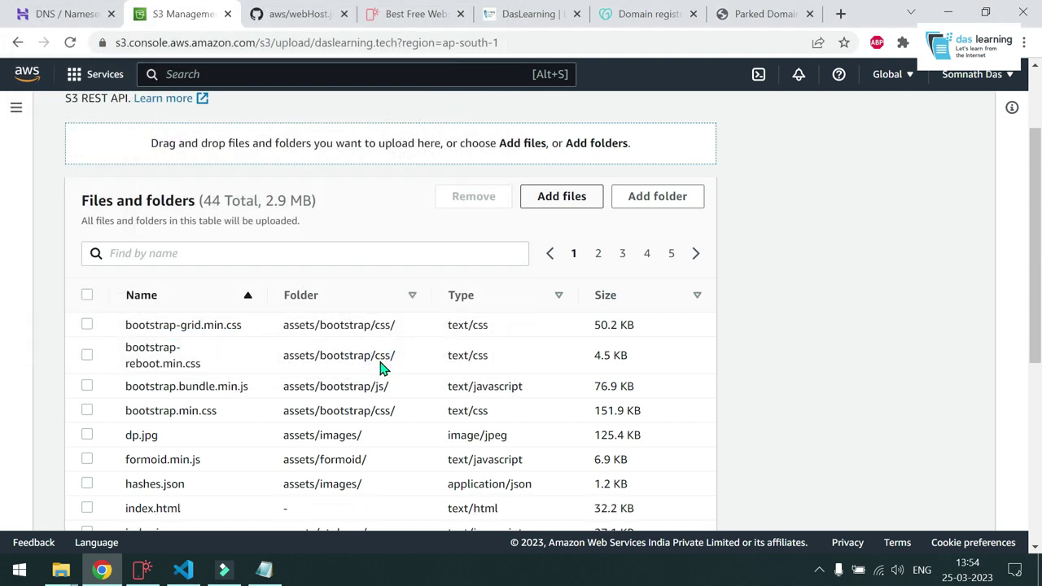
Upload all listed files to the daslearning.tech bucket and close the upload status page.
scroll(637, 346, "down", 2)
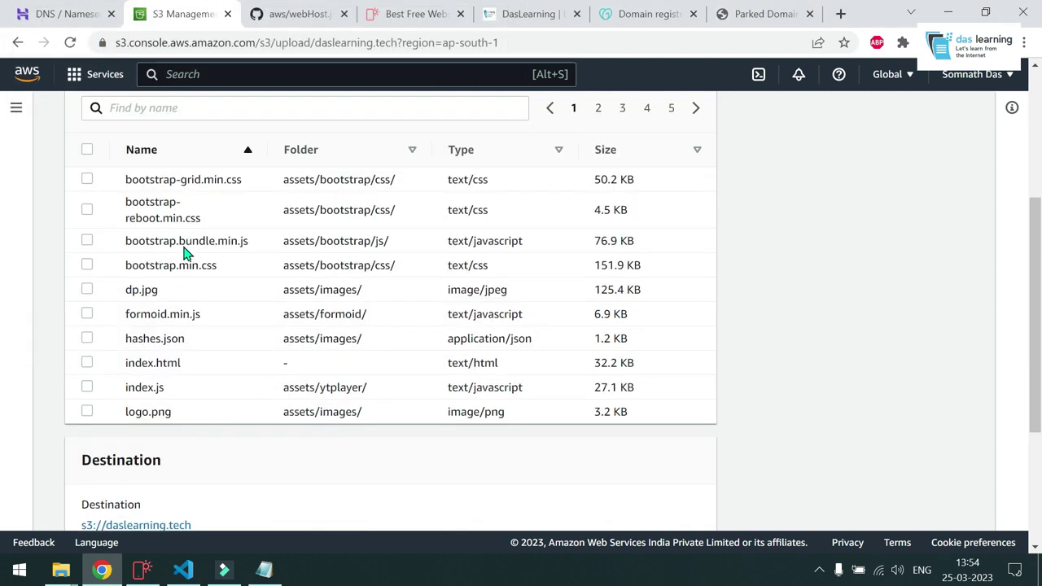
scroll(624, 361, "down", 3)
left_click(679, 503)
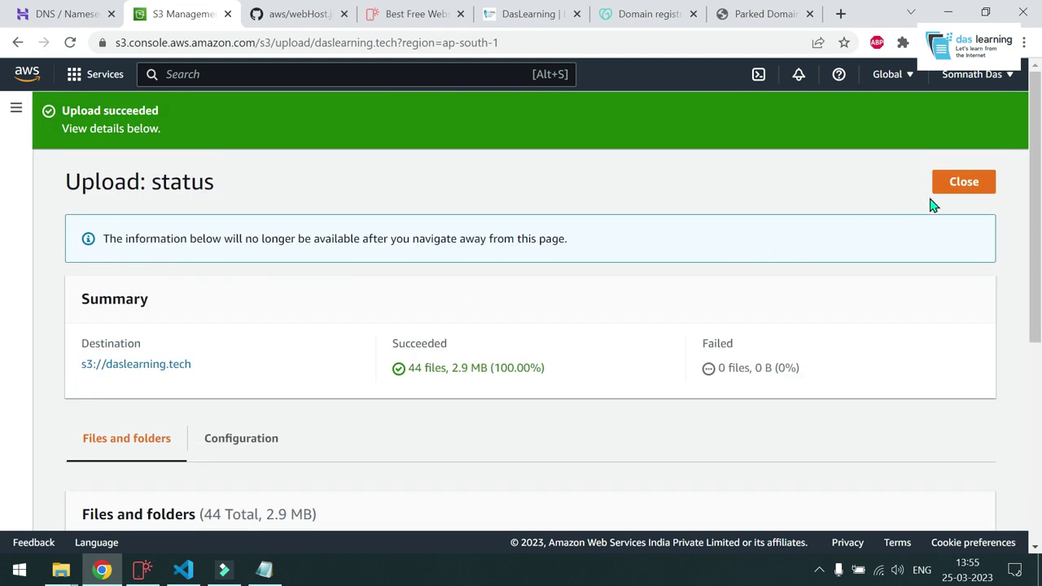
left_click(961, 184)
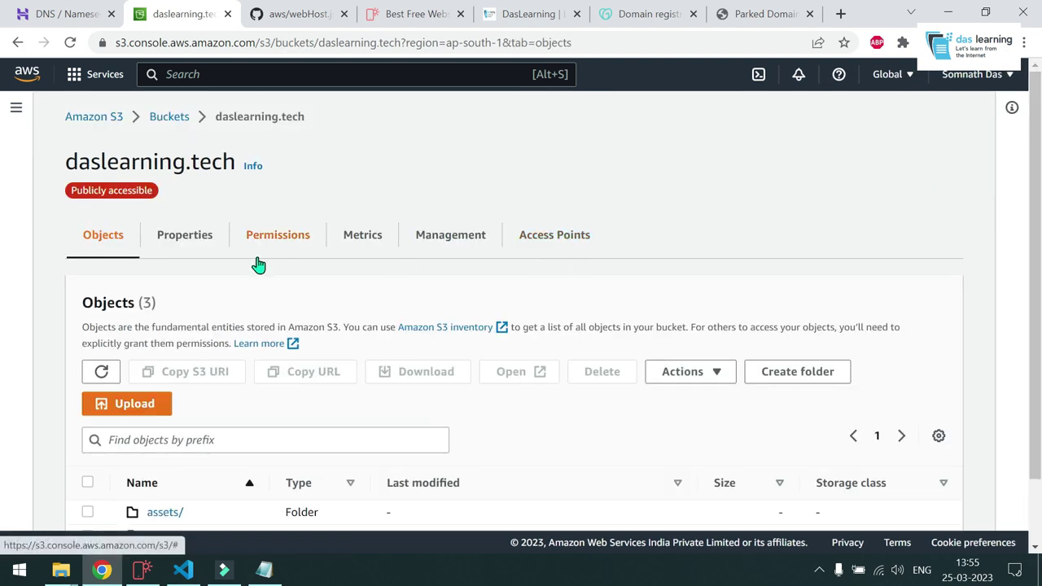
Copy the daslearning.tech bucket's website endpoint from its static website hosting properties and paste it below the JSON policy in Notepad.
left_click(192, 238)
scroll(456, 409, "down", 20)
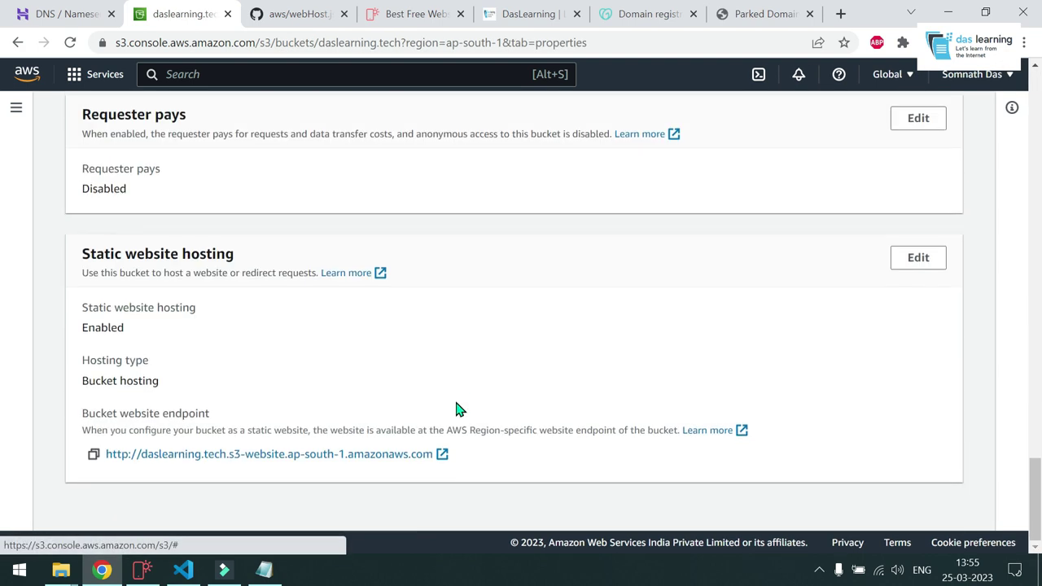
left_click(94, 454)
left_click(264, 569)
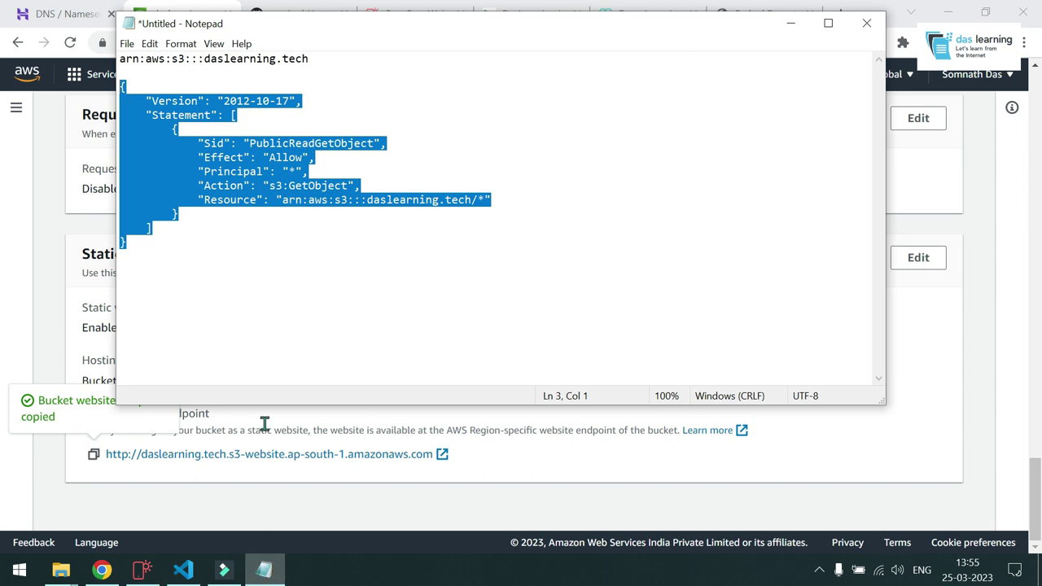
left_click(186, 248)
key("Return")
key("Return")
key("ctrl+v")
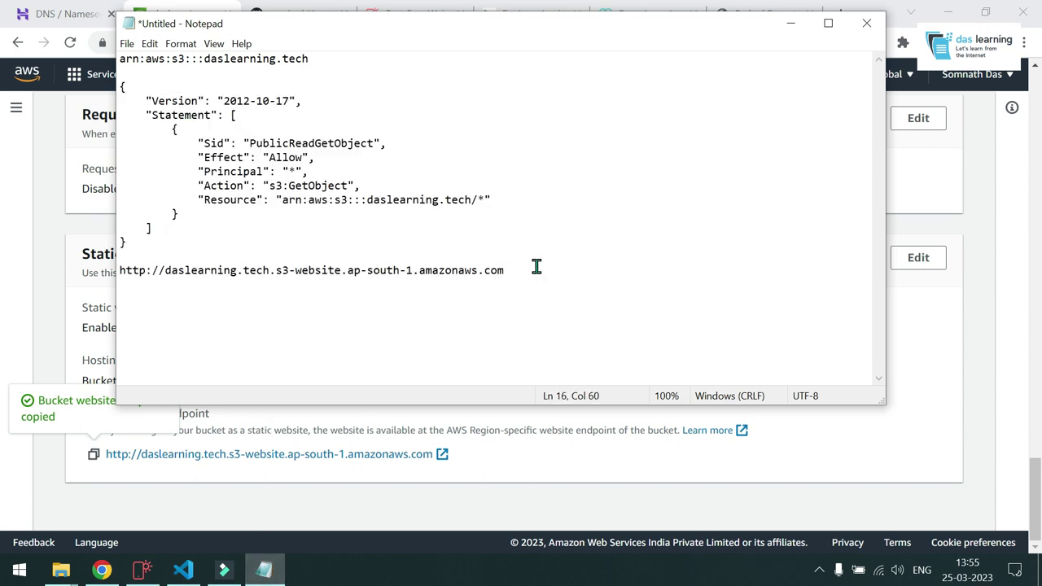
Switch from Notepad to Chrome, open the copied S3 website endpoint in a new tab, check its Home and About pages, and close it.
left_click(790, 23)
left_click(842, 14)
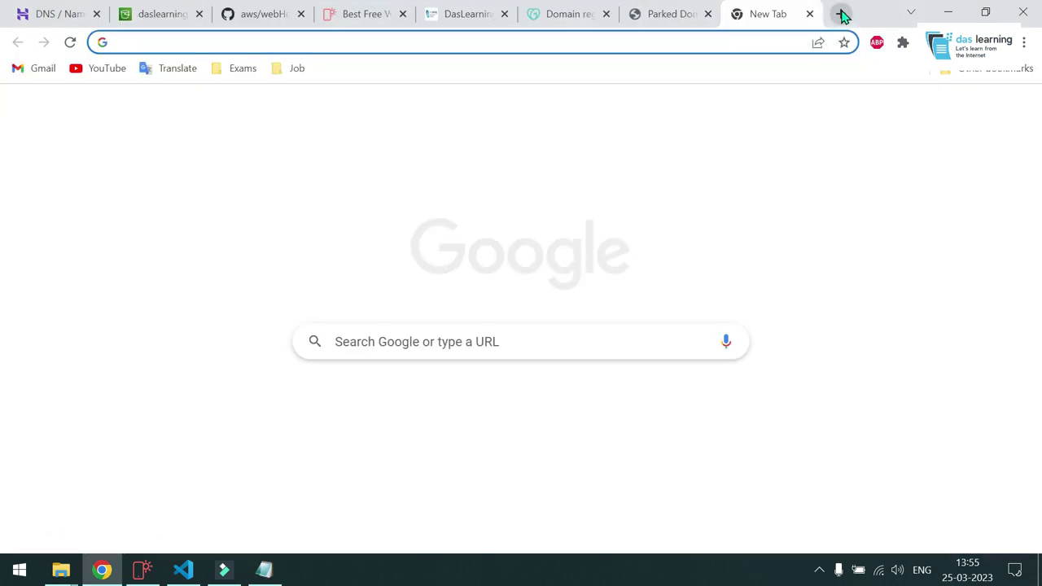
key("ctrl+v")
key("Return")
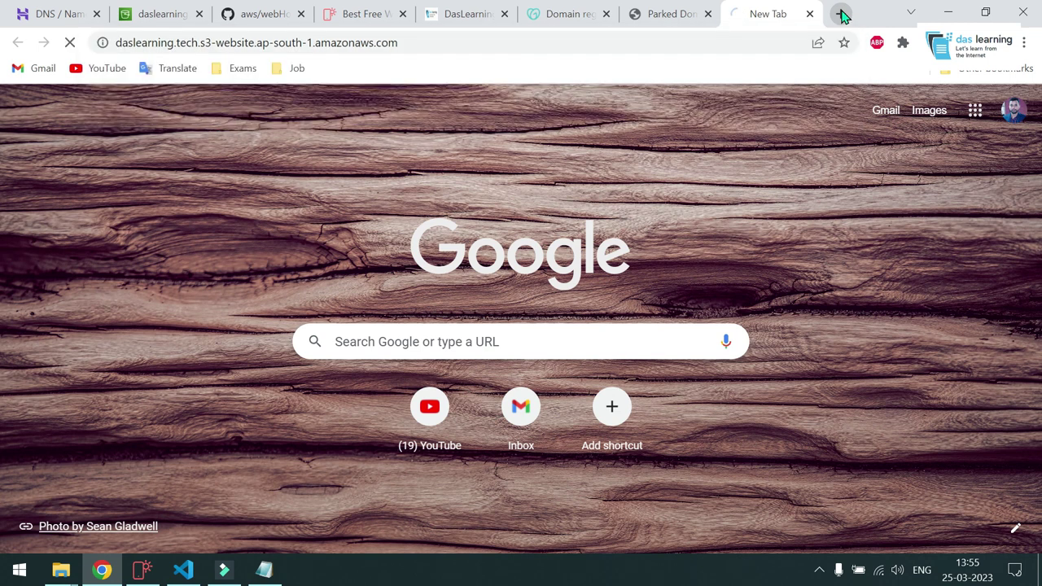
scroll(612, 250, "down", 3)
scroll(612, 250, "down", 15)
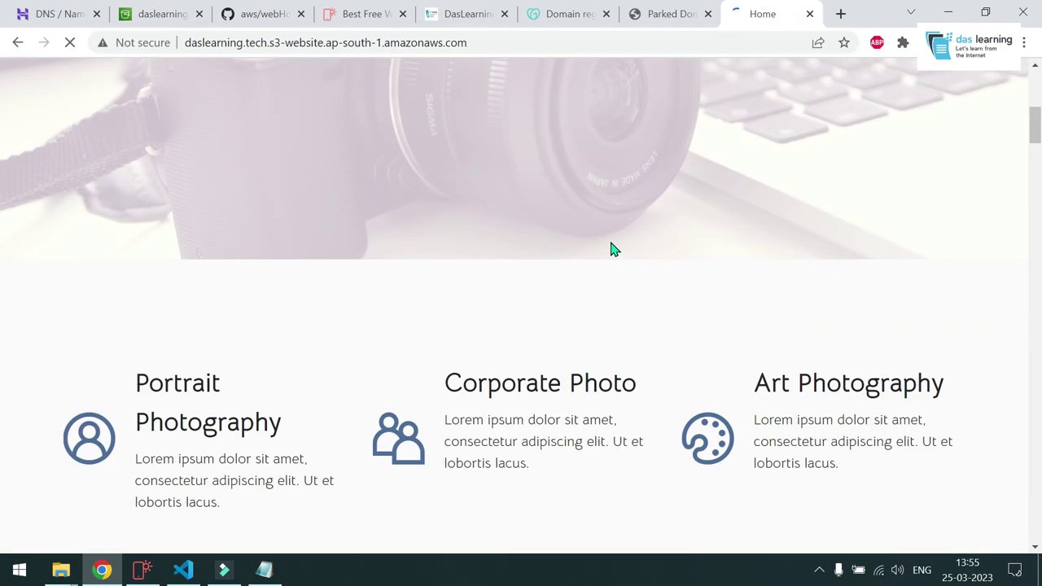
scroll(612, 249, "down", 3)
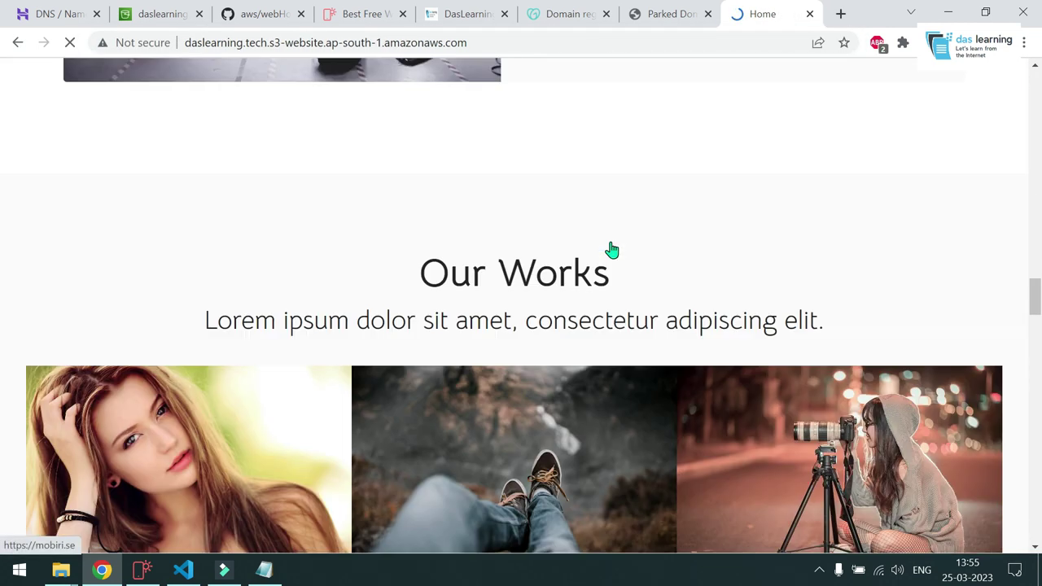
scroll(612, 249, "up", 10)
left_click(781, 92)
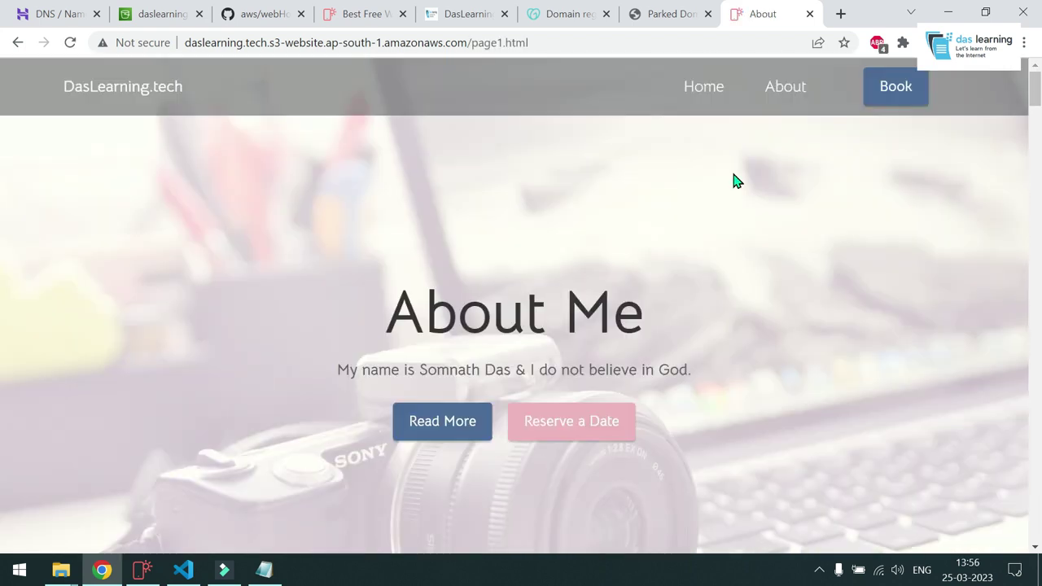
left_click(810, 14)
left_click(263, 572)
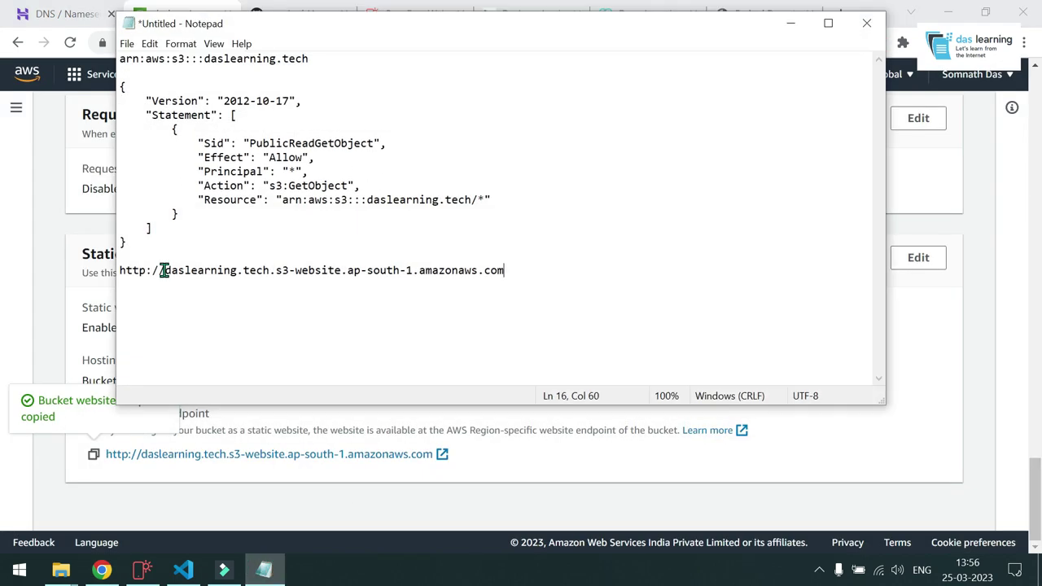
left_click_drag(165, 271, 505, 271)
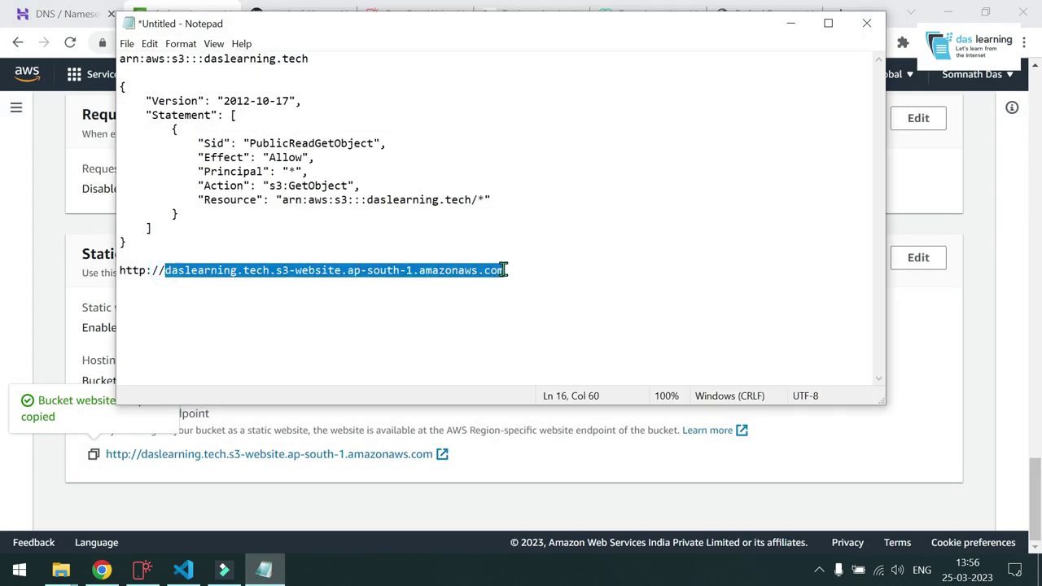
left_click(66, 21)
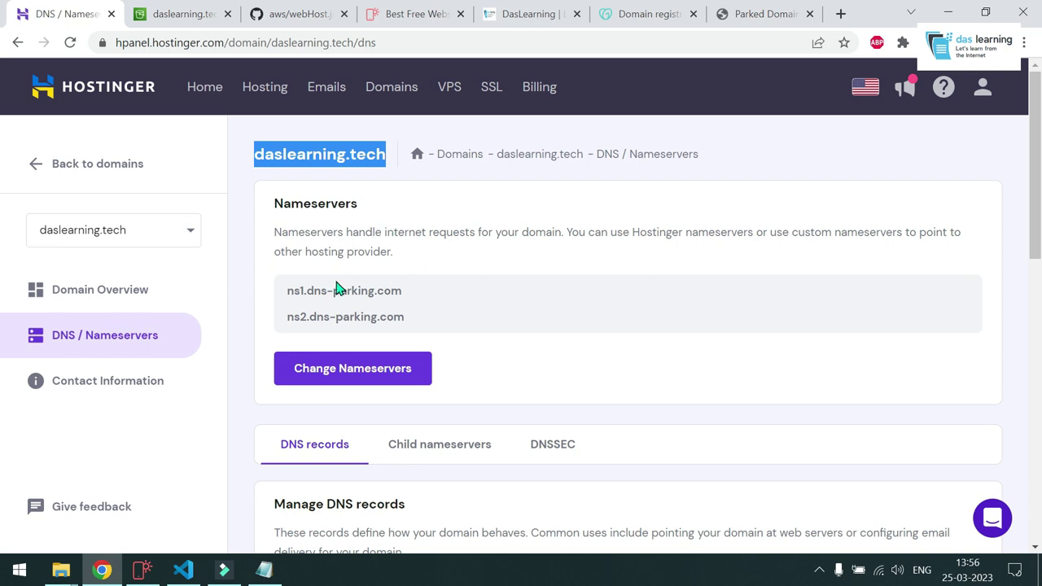
scroll(489, 338, "down", 3)
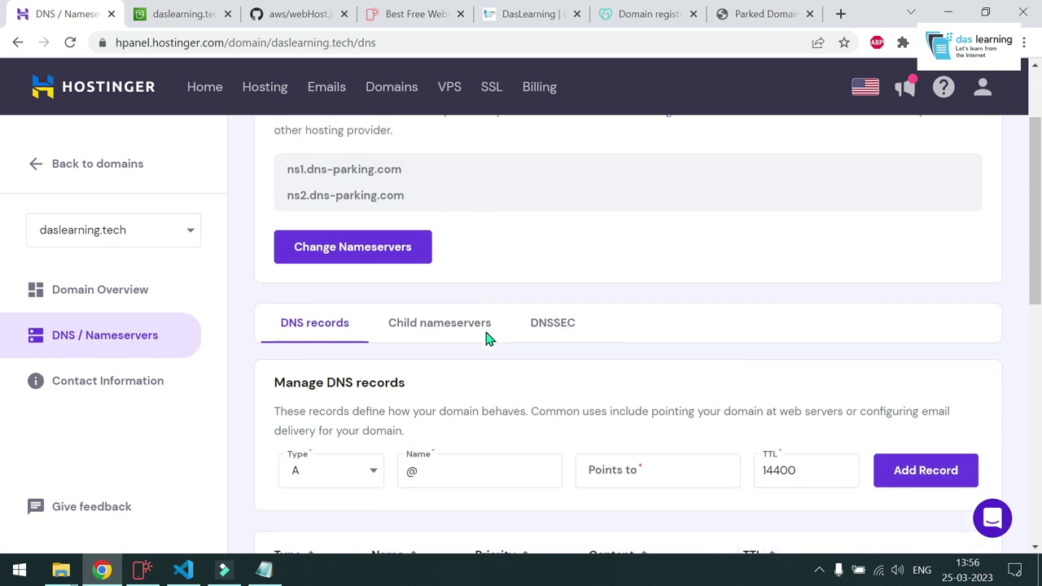
scroll(488, 338, "down", 2)
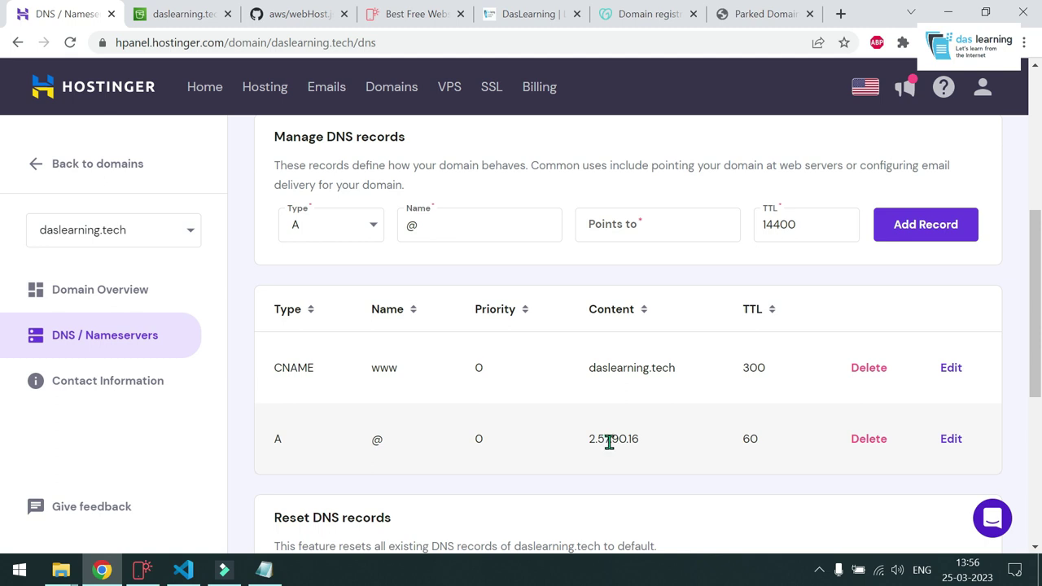
left_click_drag(652, 441, 591, 441)
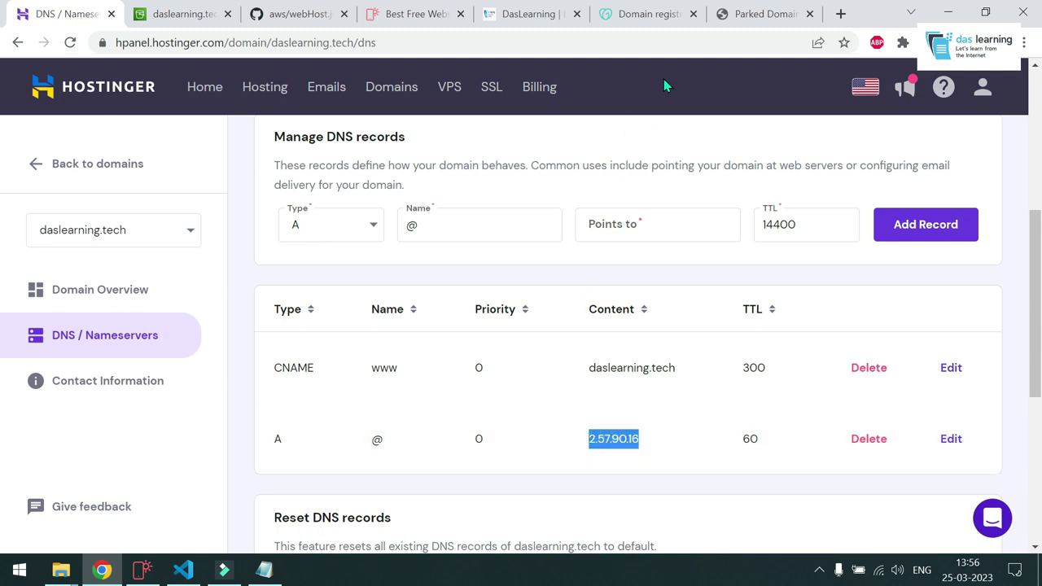
Check the parked page at daslearning.tech and delete the A record for @ from the domain's DNS records.
left_click(747, 18)
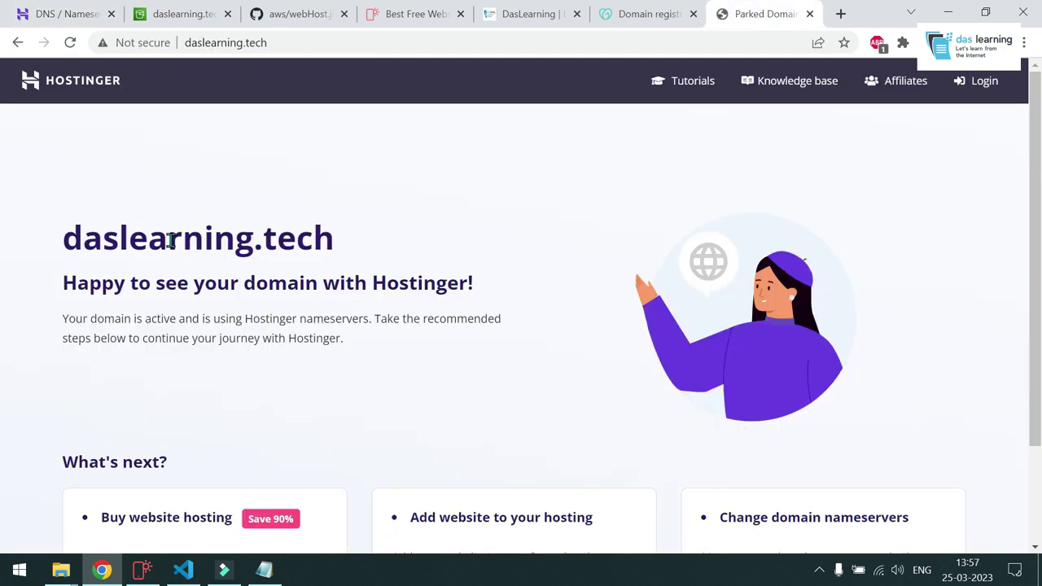
left_click_drag(65, 239, 330, 238)
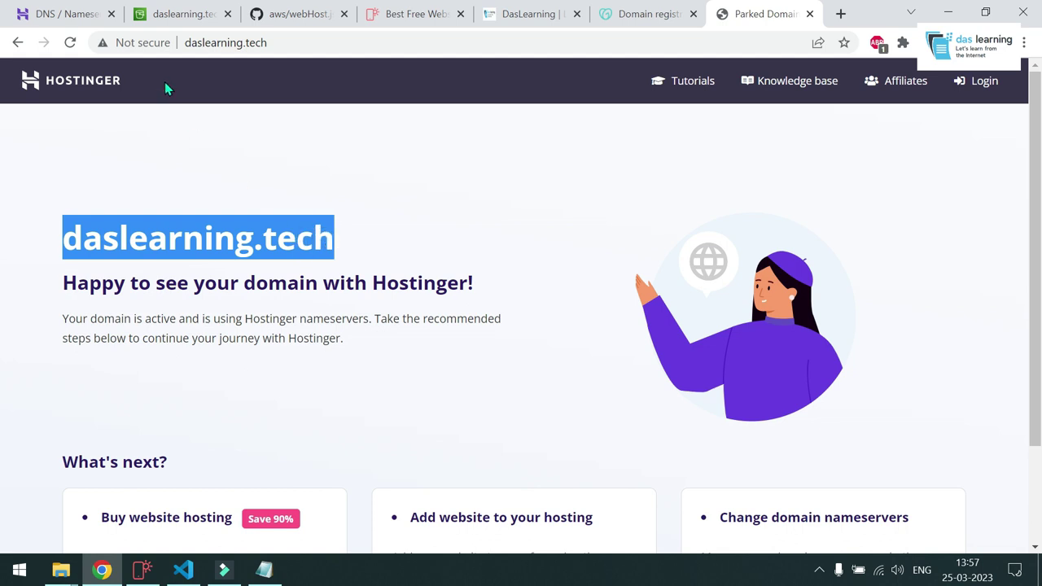
left_click(78, 14)
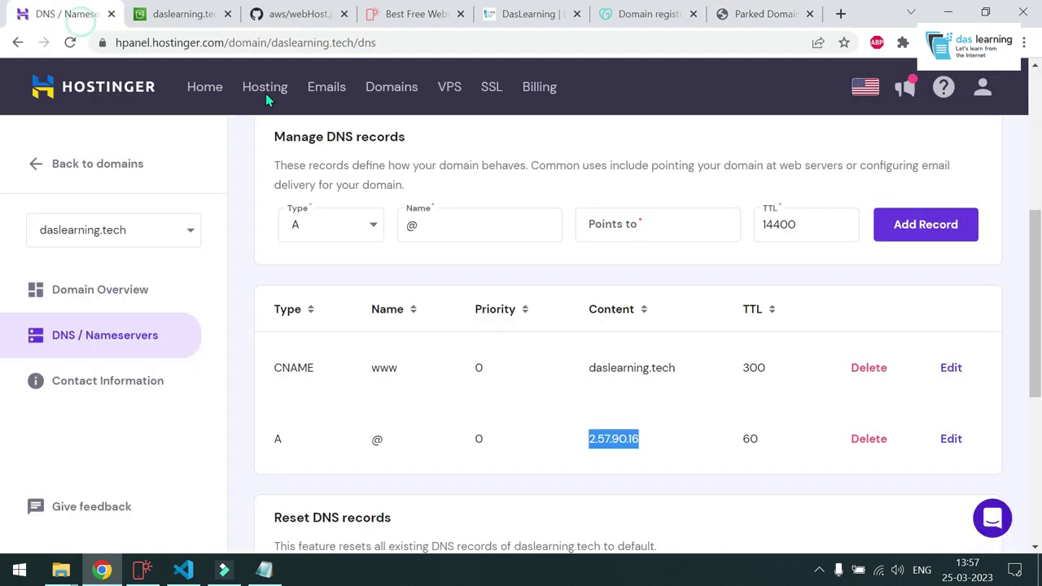
left_click(866, 440)
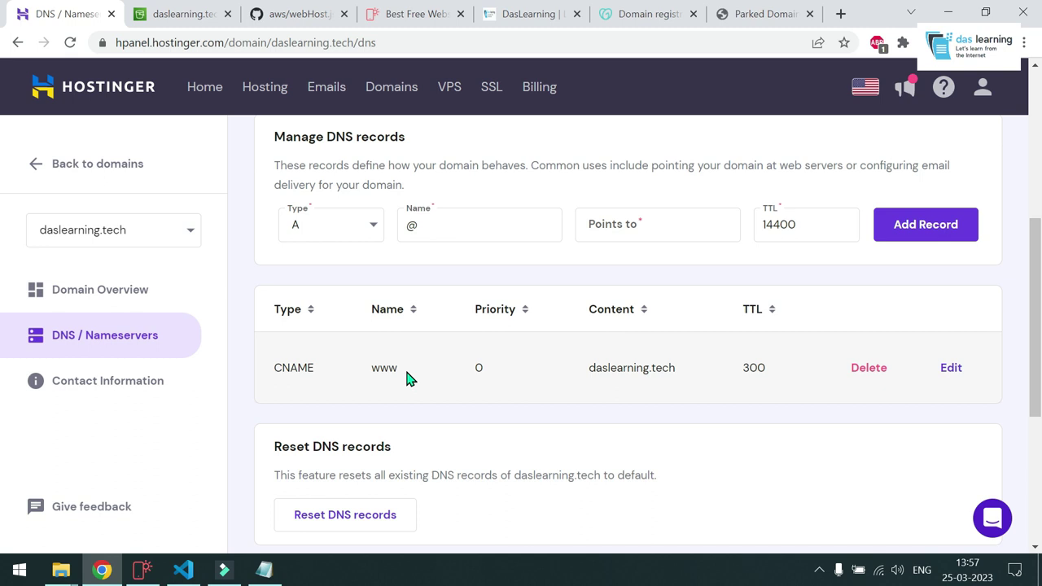
left_click(590, 265)
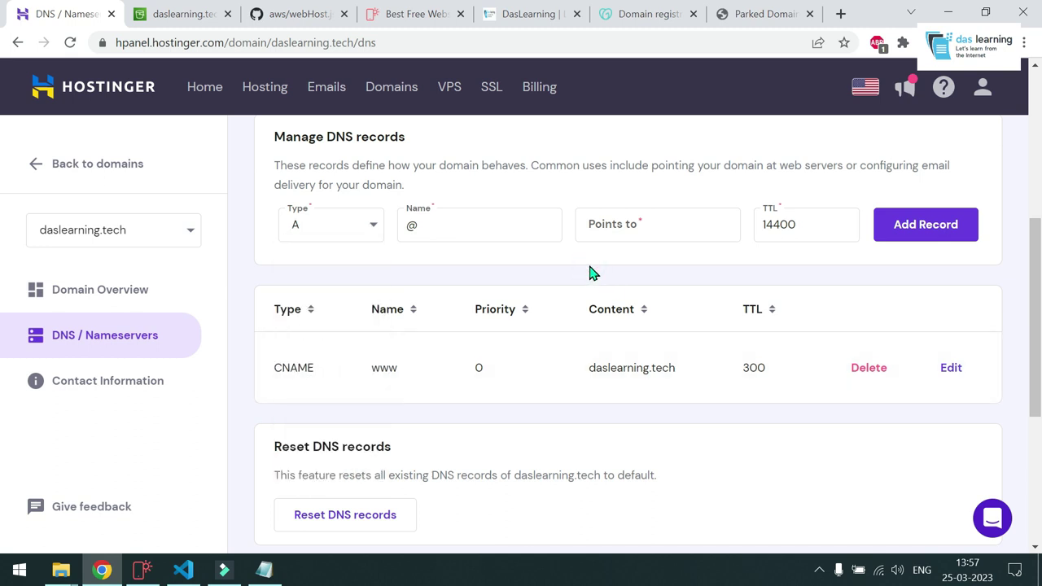
Set the new DNS record's type to CNAME and its target to daslearning.tech.s3-website.ap-south-1.amazonaws.com, copied from Notepad.
left_click(368, 240)
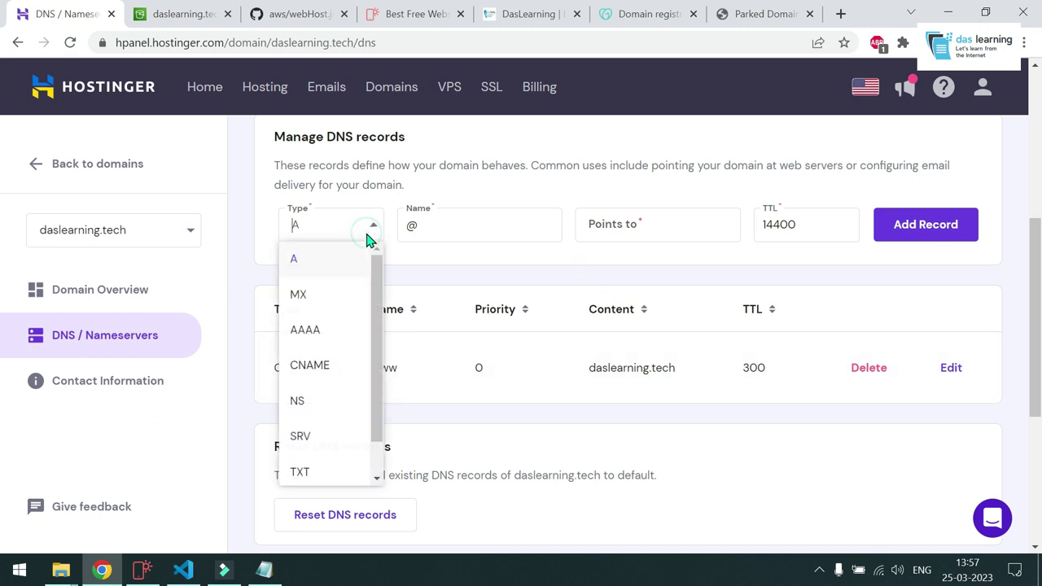
left_click(323, 373)
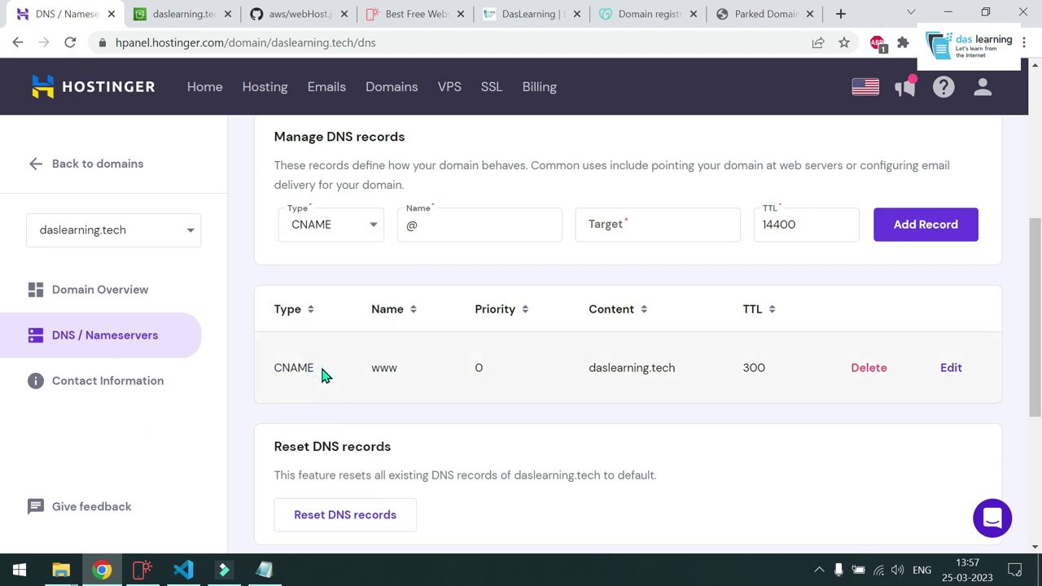
left_click(626, 231)
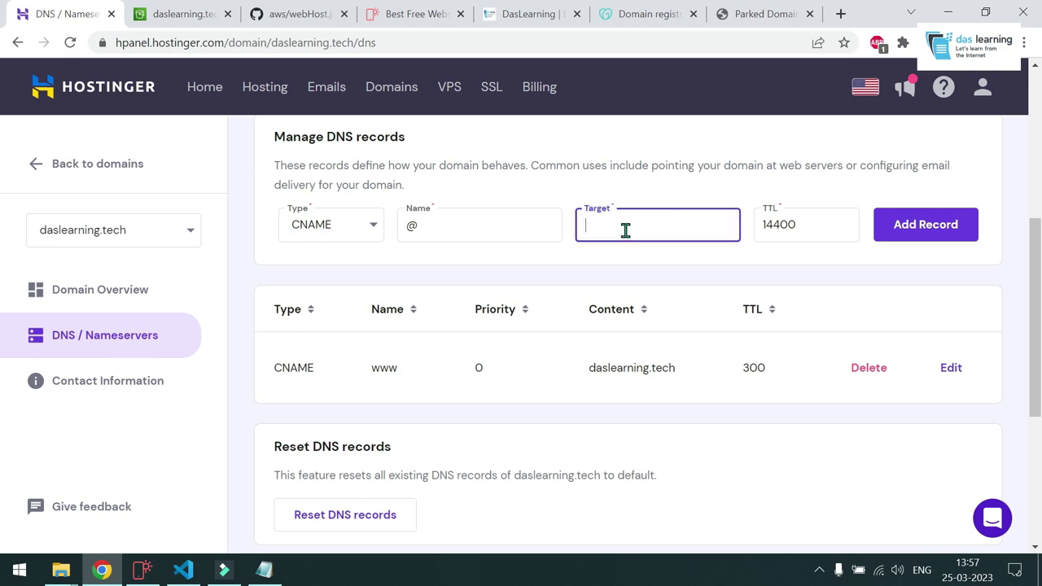
left_click(264, 569)
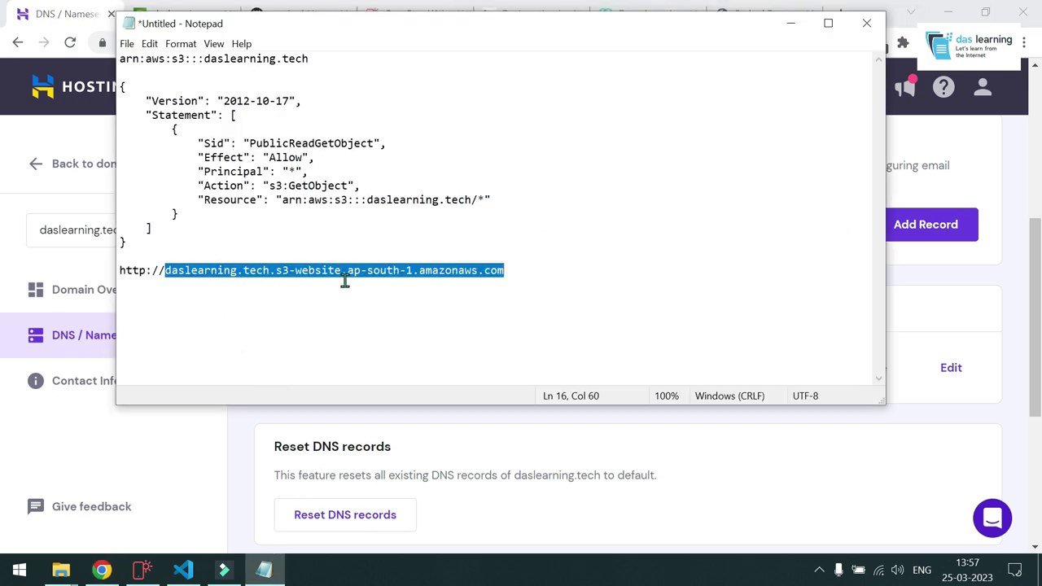
key("ctrl+c")
key("alt+Tab")
key("ctrl+v")
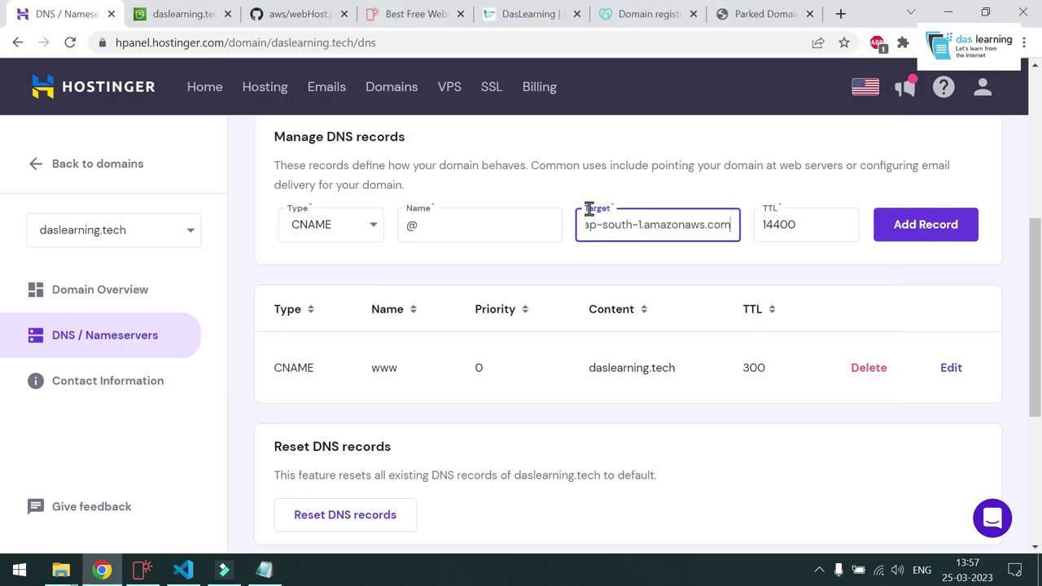
Keep @ as the record name, set the TTL to 300, and add the DNS record.
double_click(412, 229)
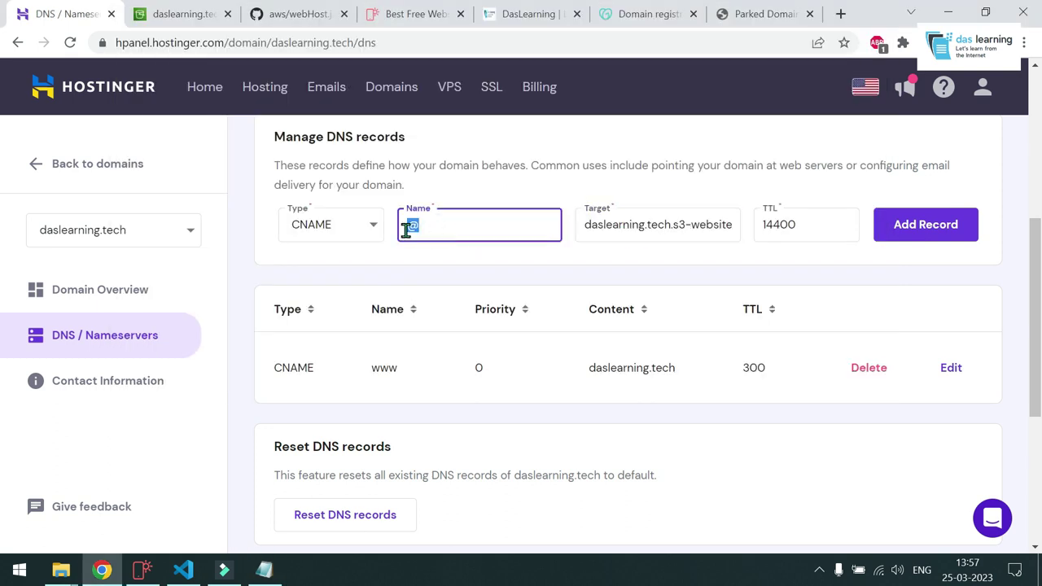
left_click(452, 268)
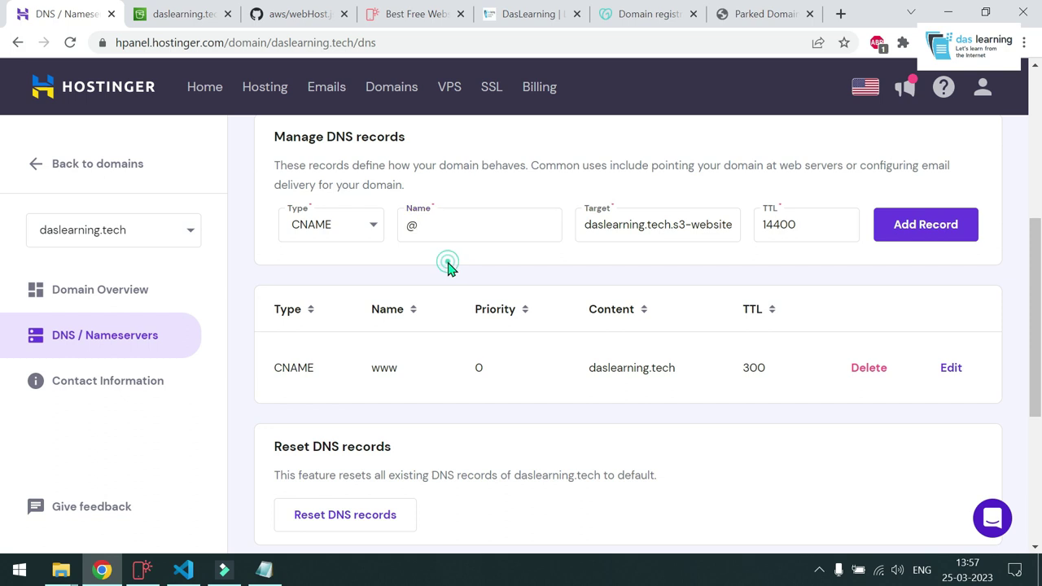
left_click(813, 227)
left_click_drag(798, 227, 758, 228)
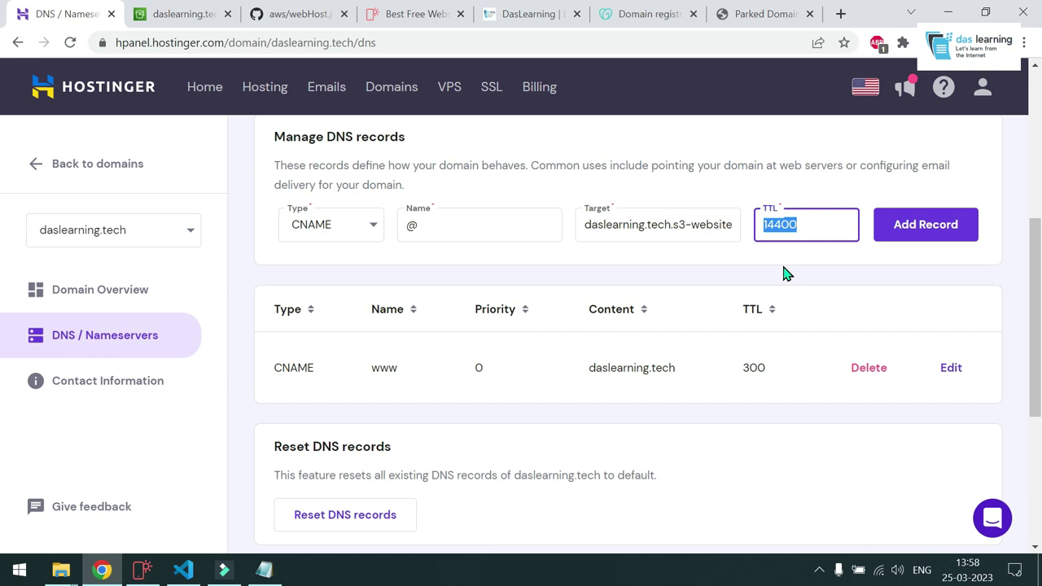
type("300")
left_click(918, 226)
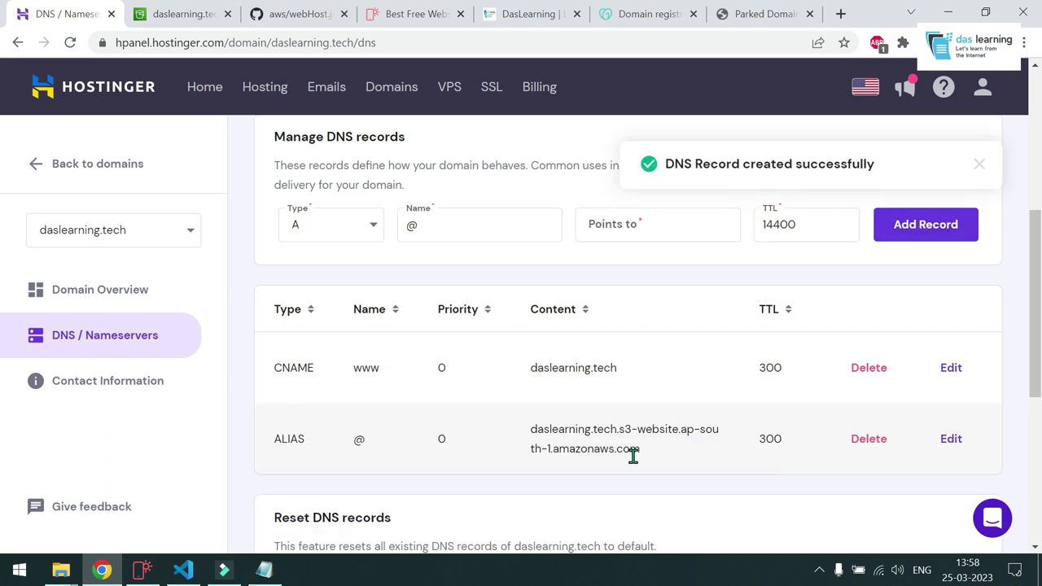
Reload daslearning.tech and look through the Home and About pages served from the custom domain.
left_click(751, 14)
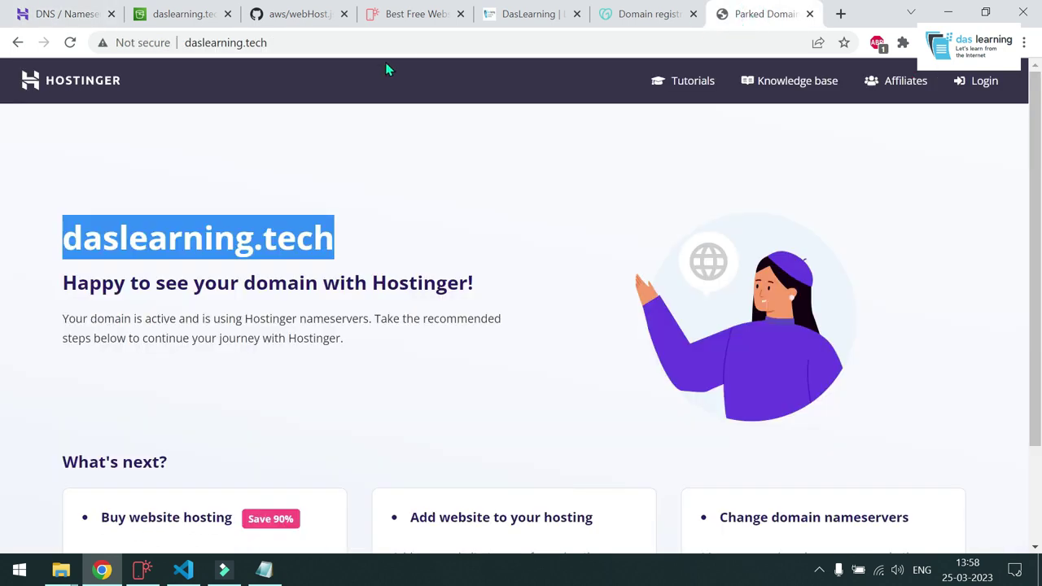
left_click(71, 43)
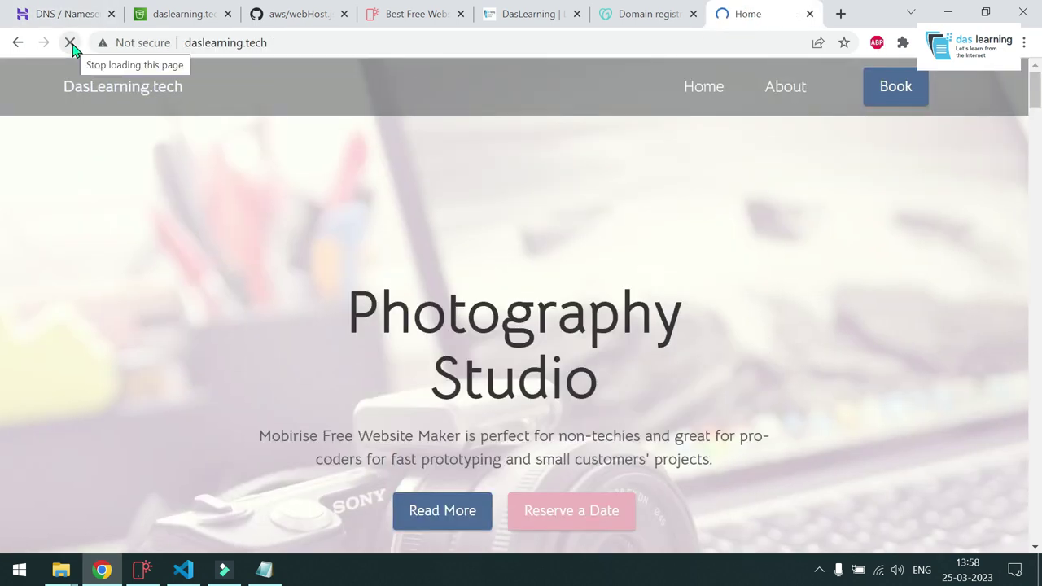
left_click(189, 45)
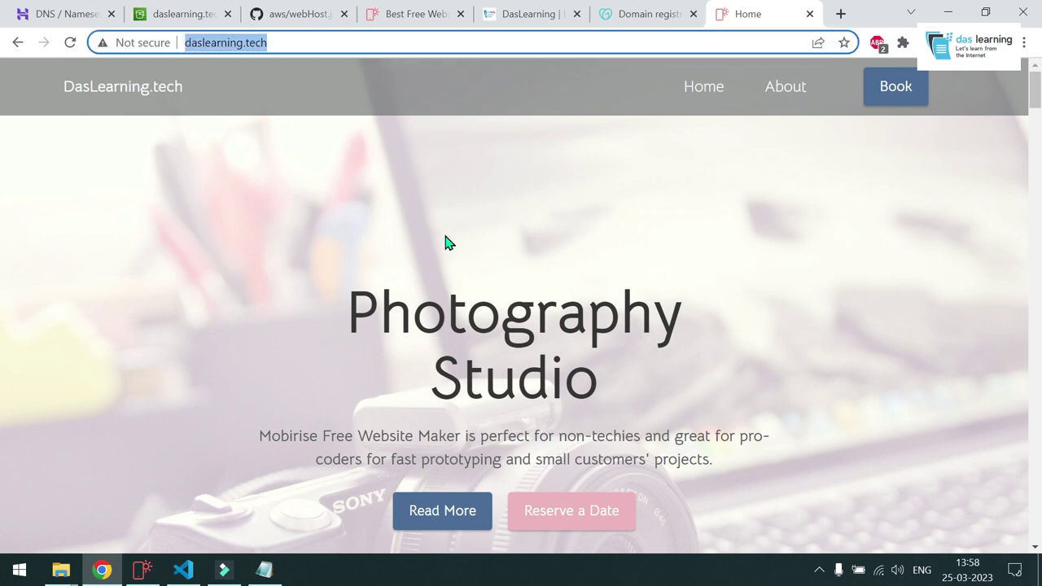
left_click(780, 89)
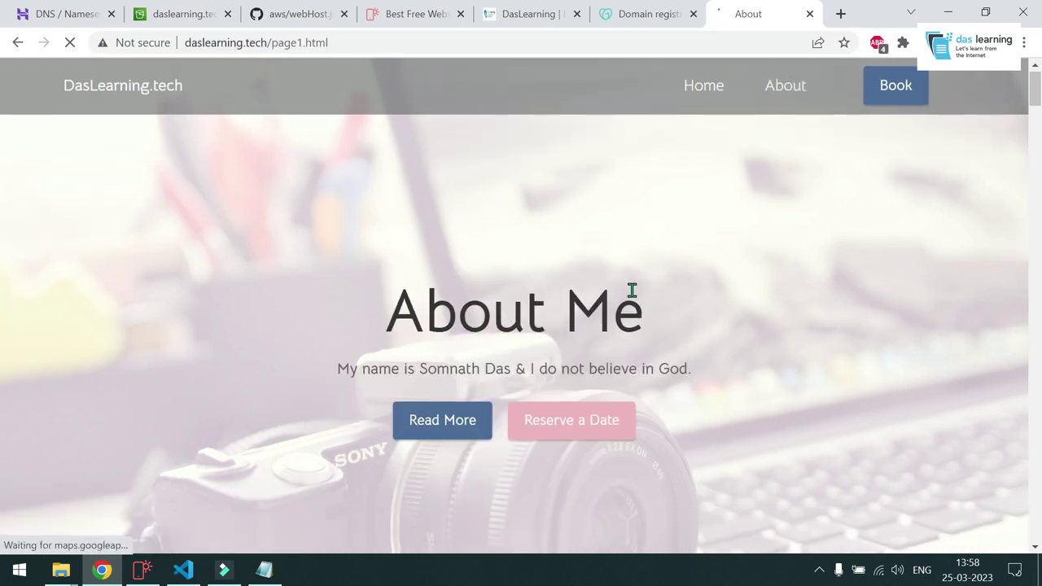
scroll(631, 293, "down", 15)
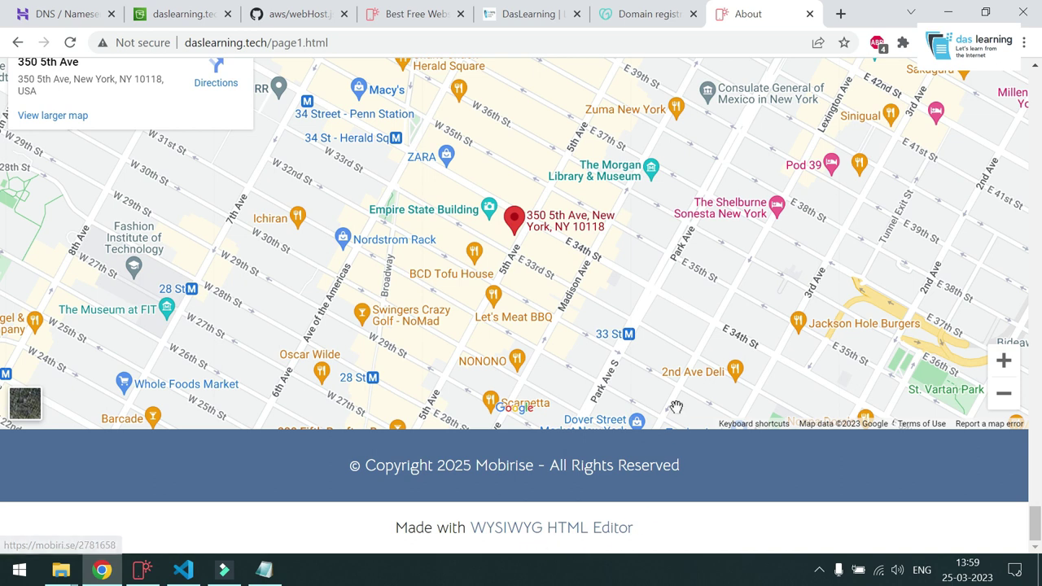
scroll(682, 346, "up", 12)
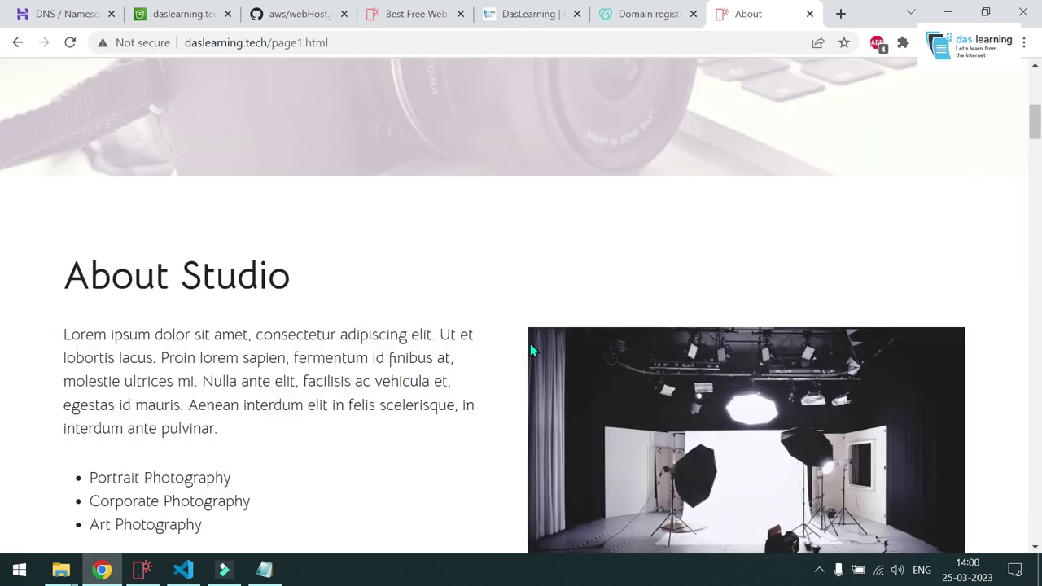
View the daslearning.in website in its open tab and return to the About page of daslearning.tech.
key("ctrl+shift+Tab")
key("ctrl+shift+Tab")
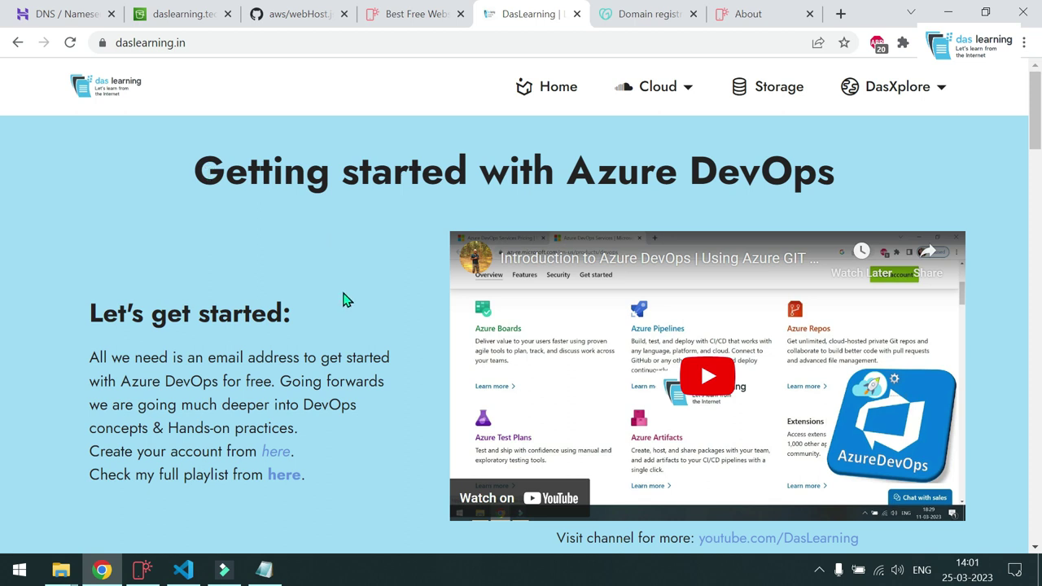
scroll(343, 299, "down", 3)
scroll(343, 300, "up", 3)
key("ctrl+Tab")
key("ctrl+Tab")
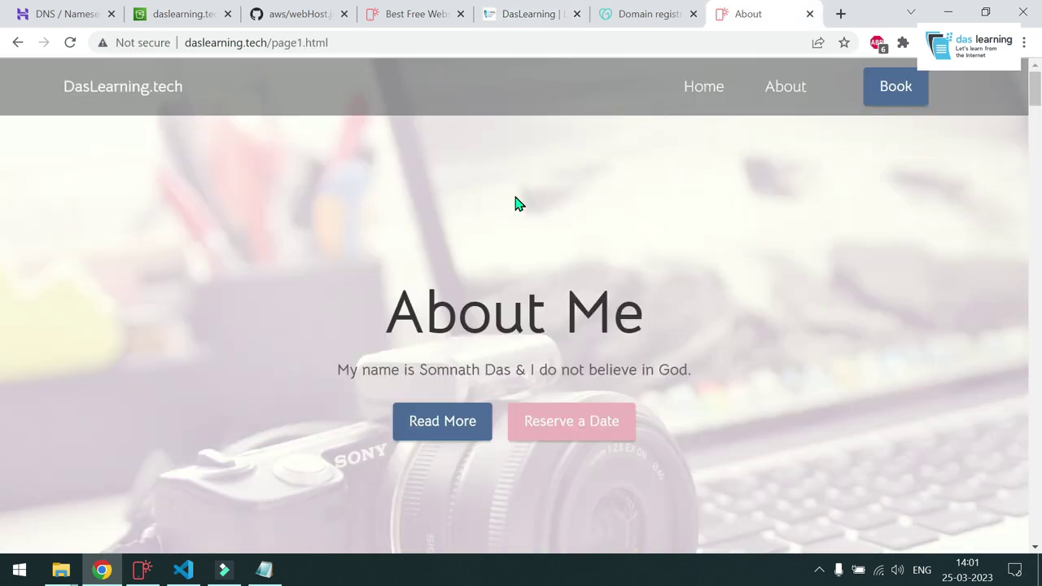